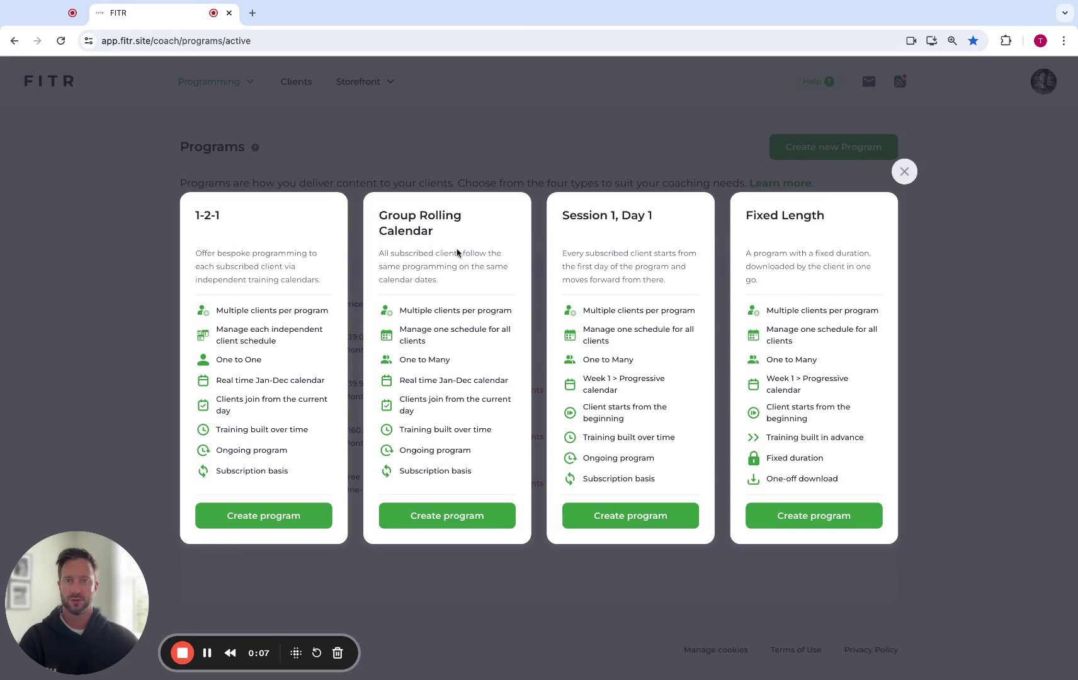
Create a Group Rolling Calendar program titled 'Strength Program' with custom URL 'strengthprogram1'
left_click(430, 517)
left_click(409, 222)
type("Strng")
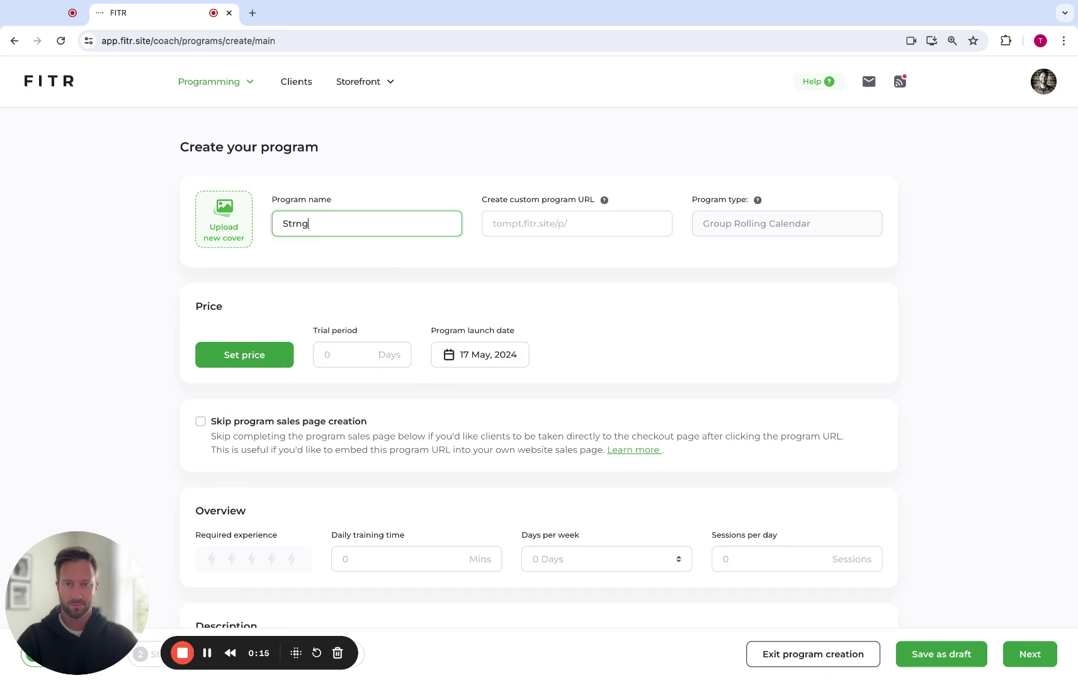
type("th ")
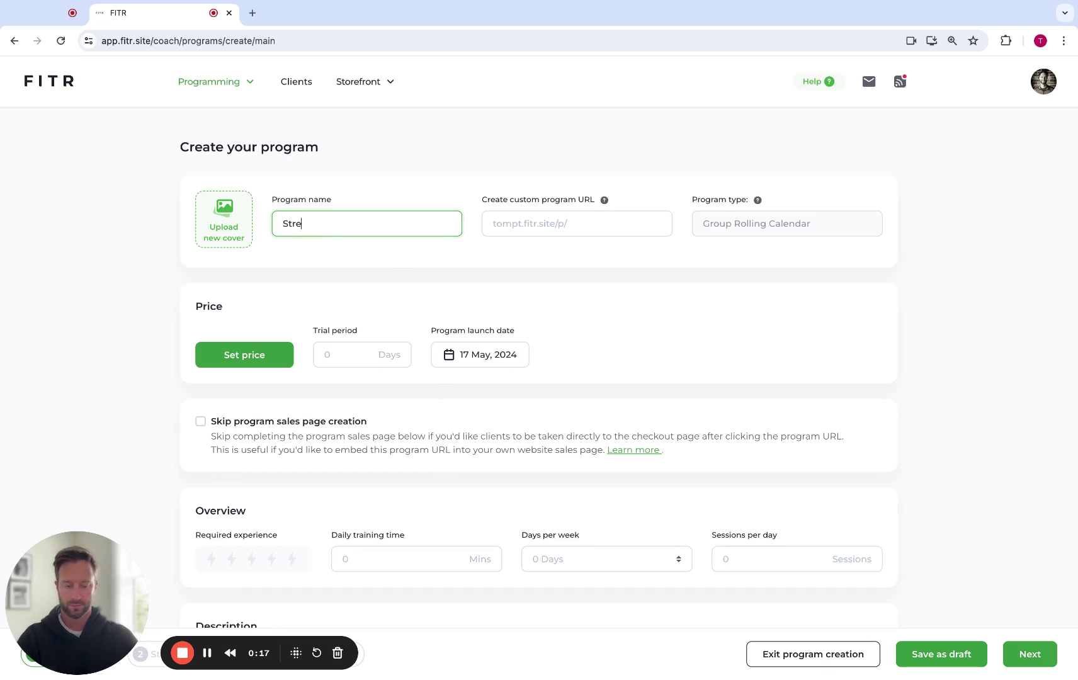
type("ngth Program")
left_click(625, 220)
type("stre")
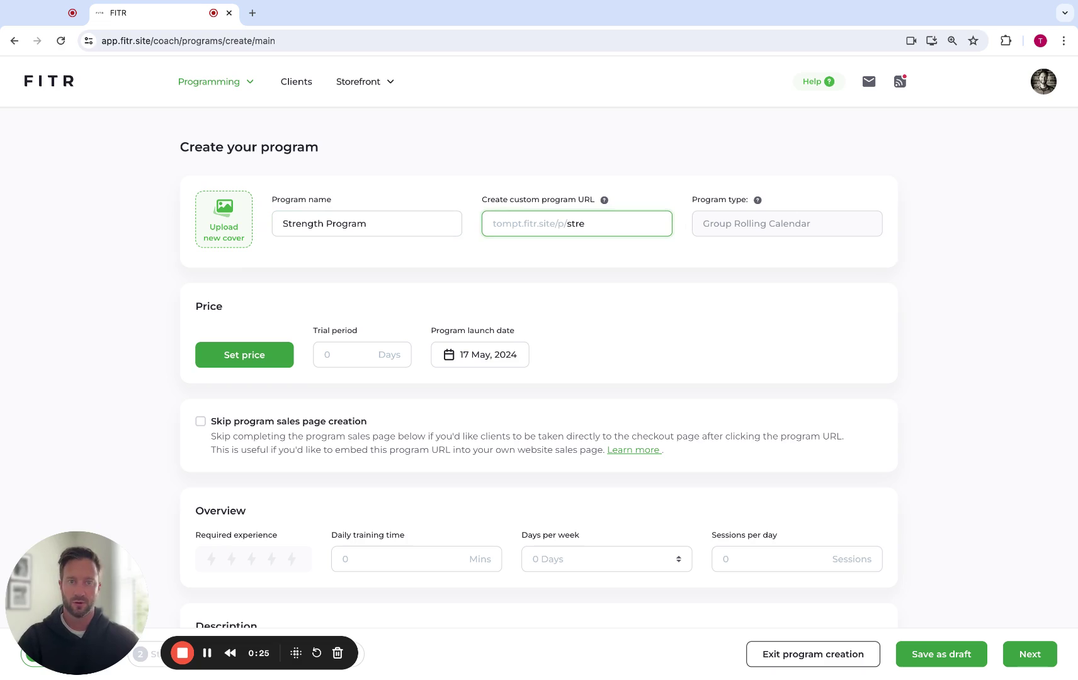
type("ngthprogram1")
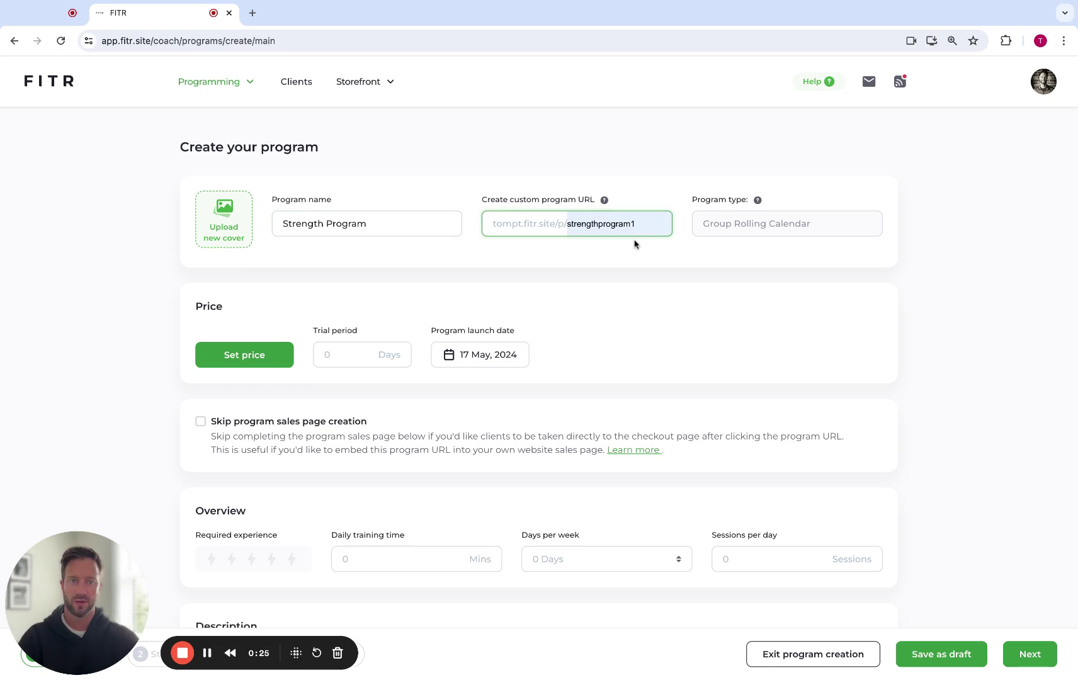
left_click(121, 253)
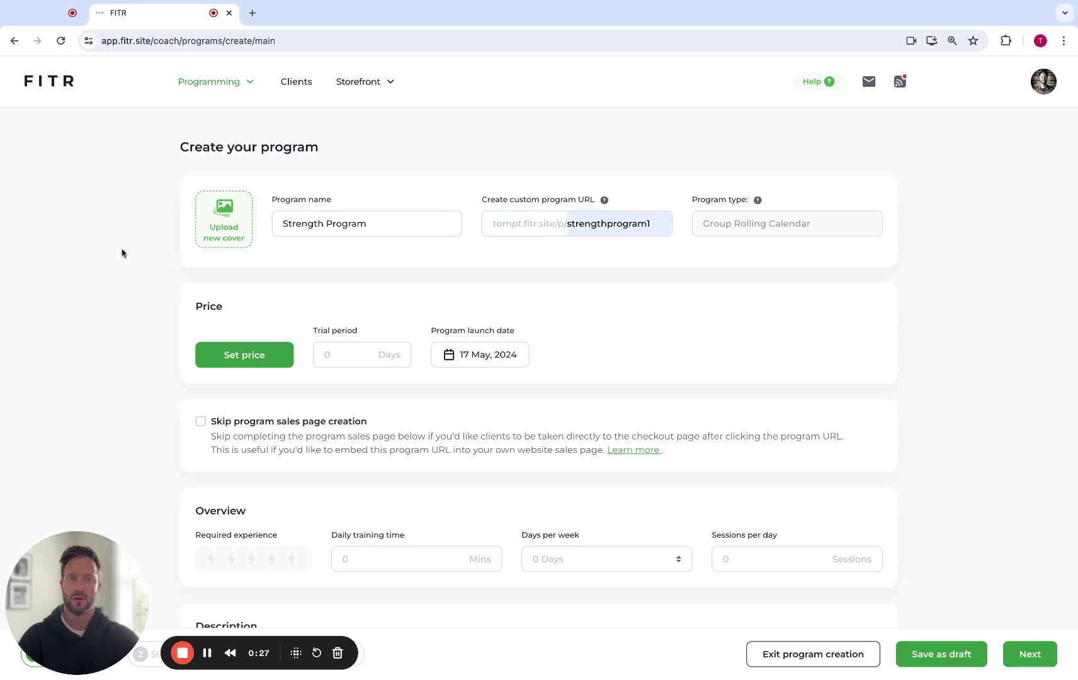
Set the black FITR logo from My Library as the desktop cover and save its crop
left_click(216, 235)
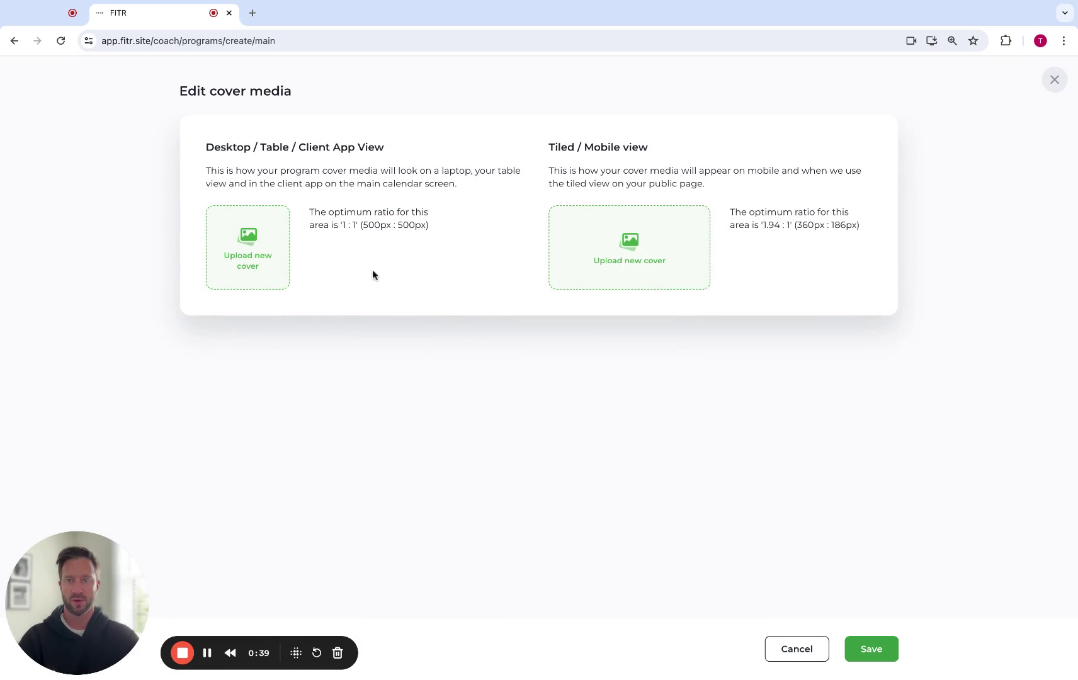
left_click(247, 245)
left_click(315, 370)
left_click(859, 649)
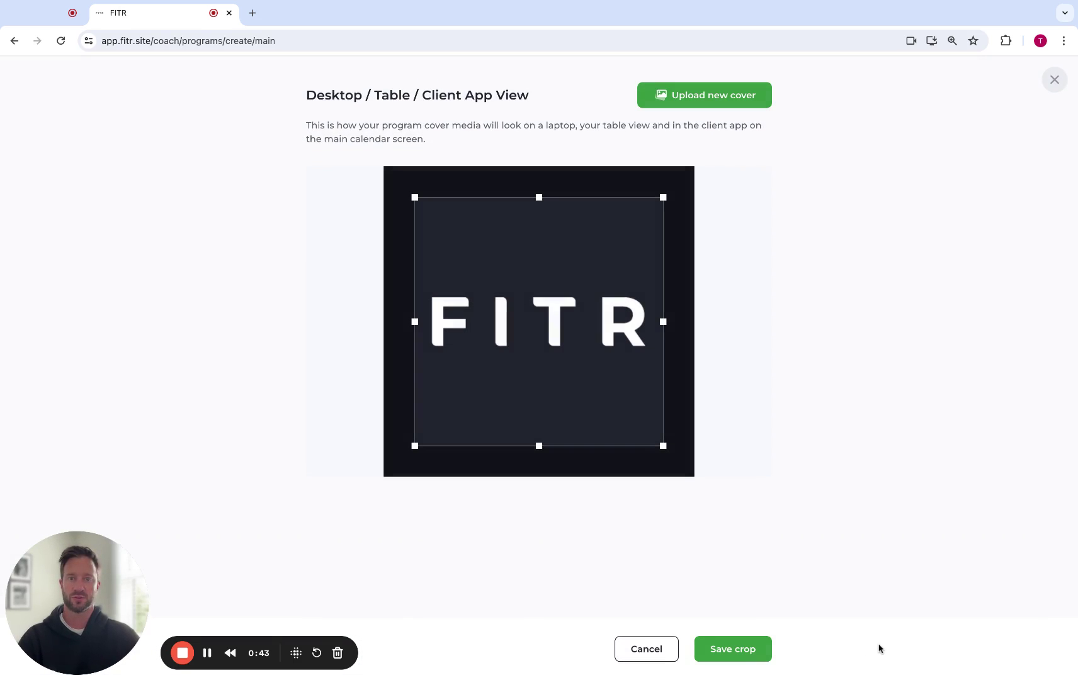
left_click(739, 650)
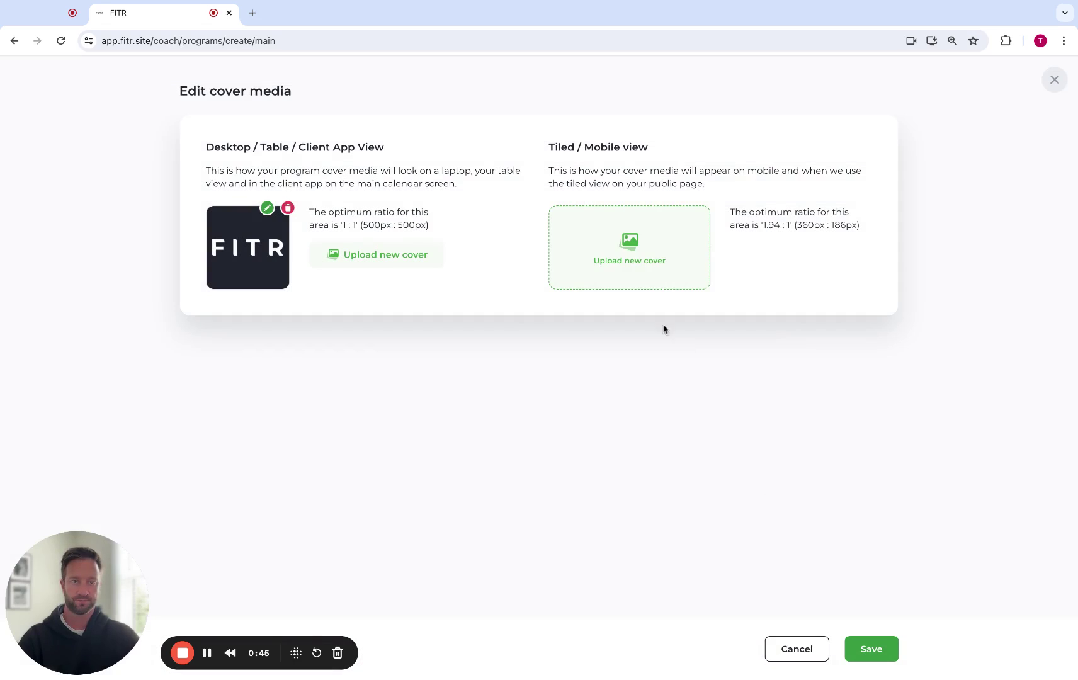
Use the same FITR logo for the mobile cover, save its crop and the cover media
left_click(638, 273)
left_click(392, 375)
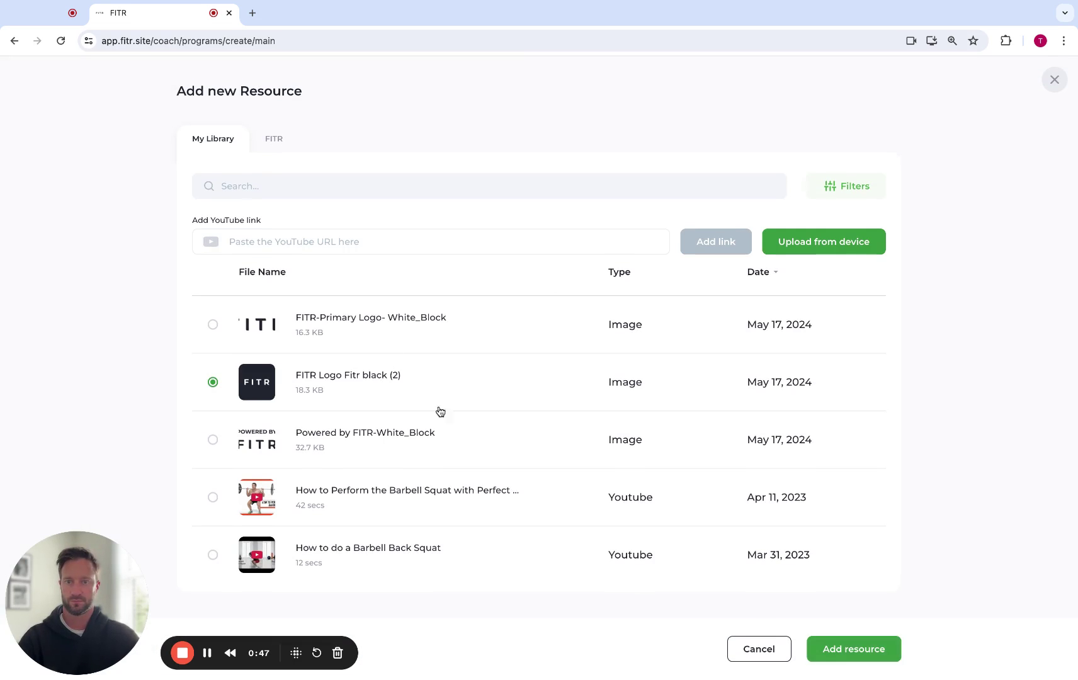
left_click(848, 649)
left_click(733, 650)
left_click(872, 650)
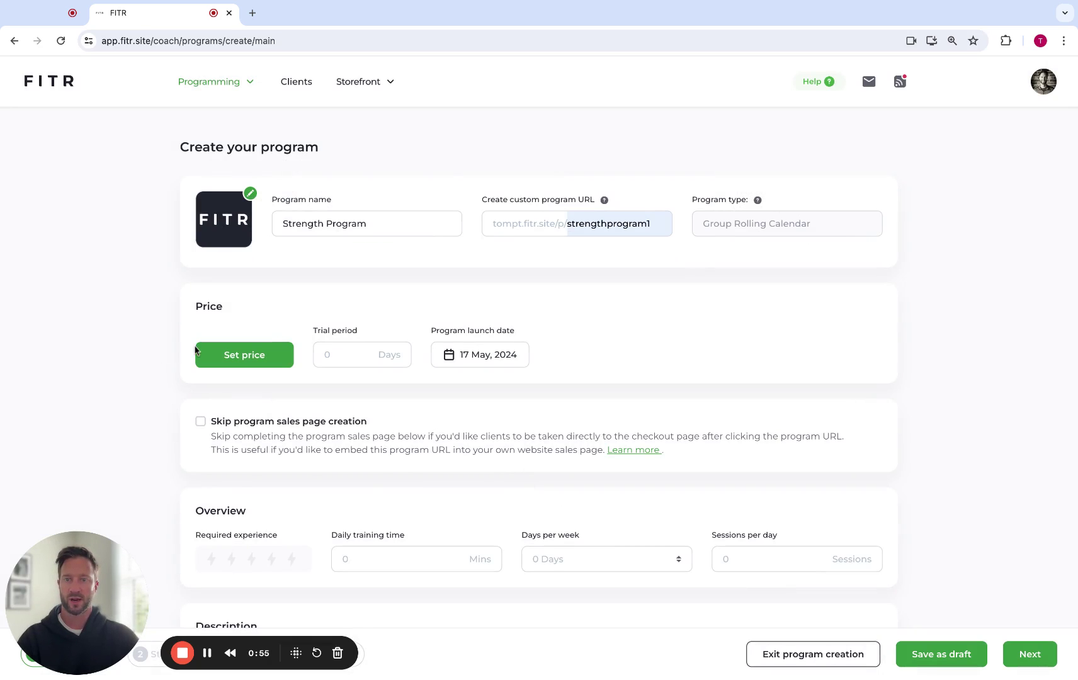
Price the program at £30 per month and give it a 7-day trial period
left_click(259, 360)
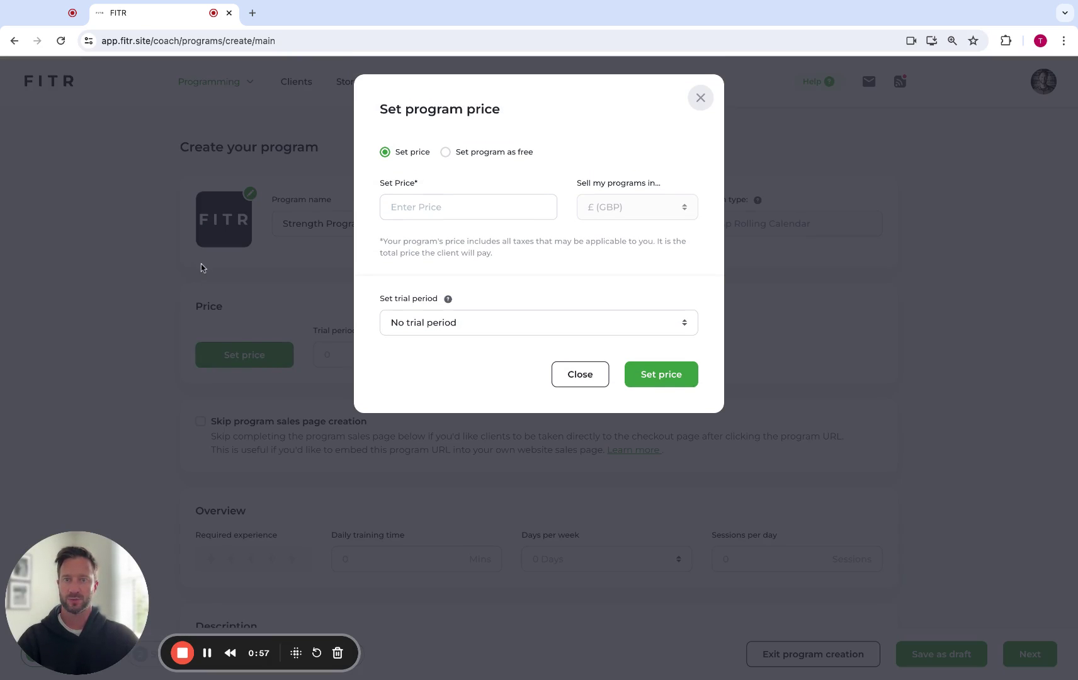
left_click(492, 153)
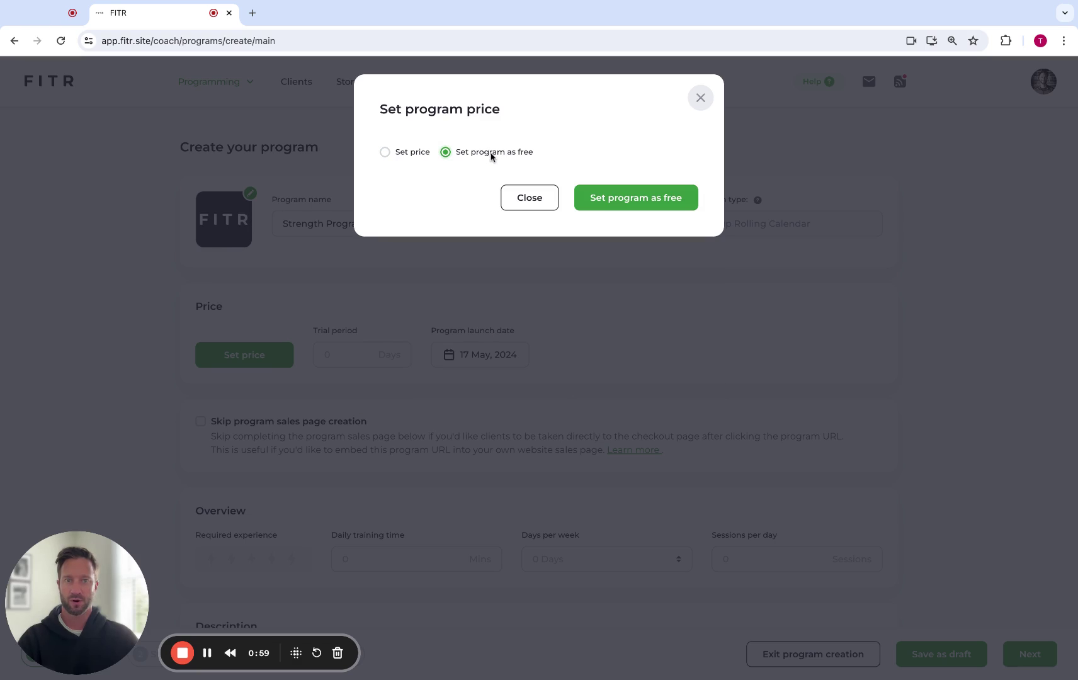
left_click(385, 152)
left_click(415, 202)
type("30")
left_click(499, 325)
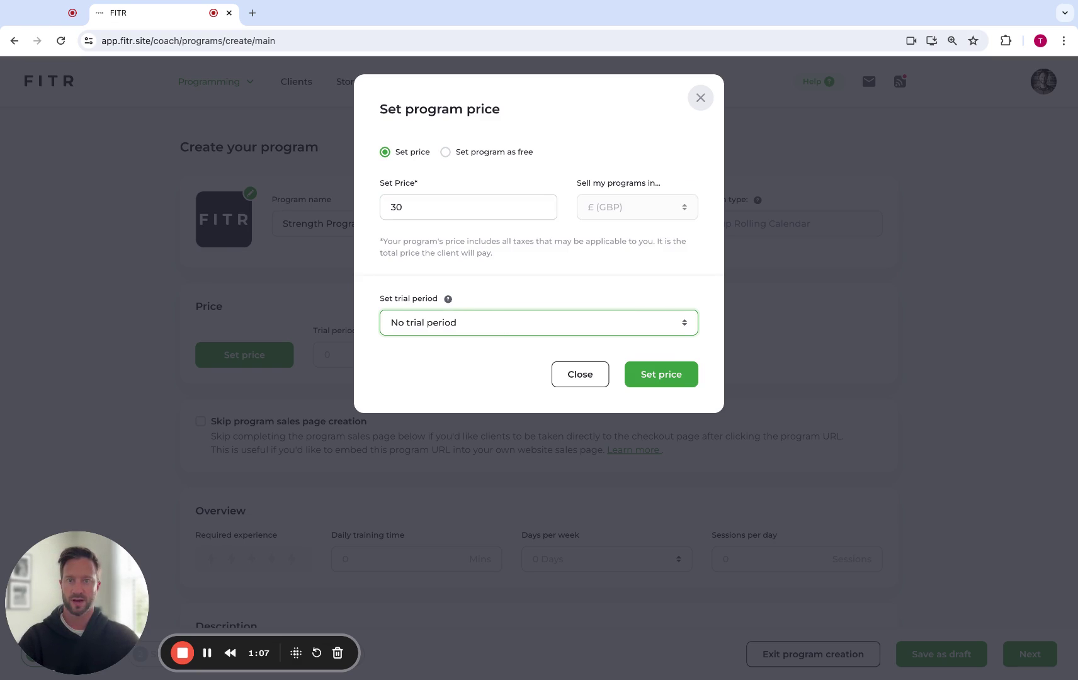
left_click(505, 341)
left_click(666, 378)
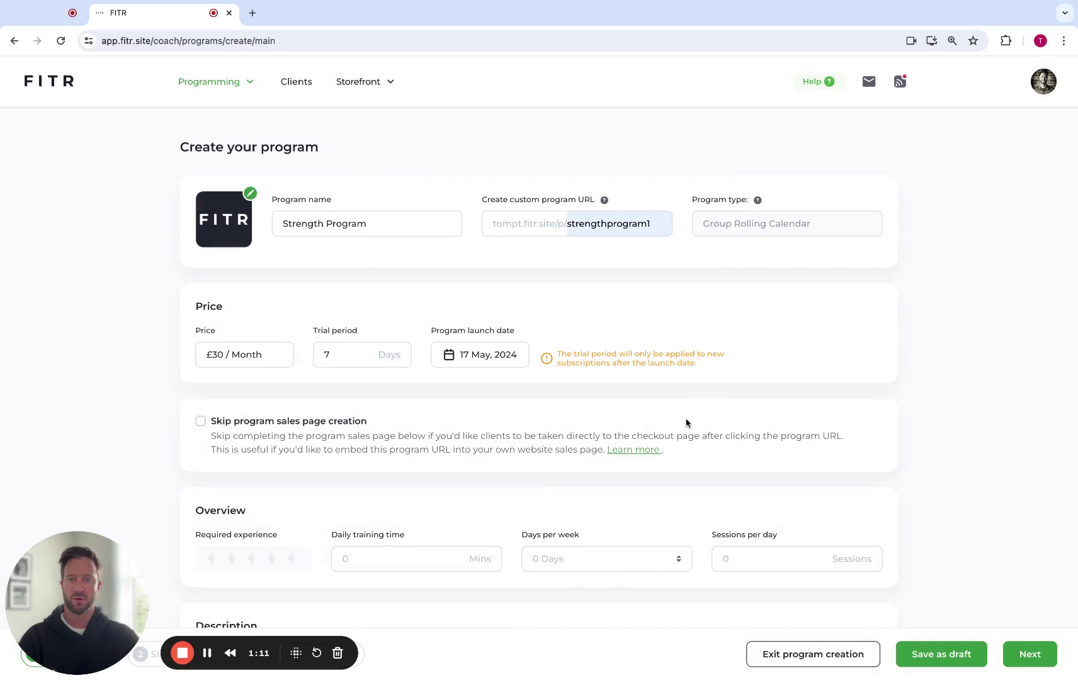
left_click(504, 362)
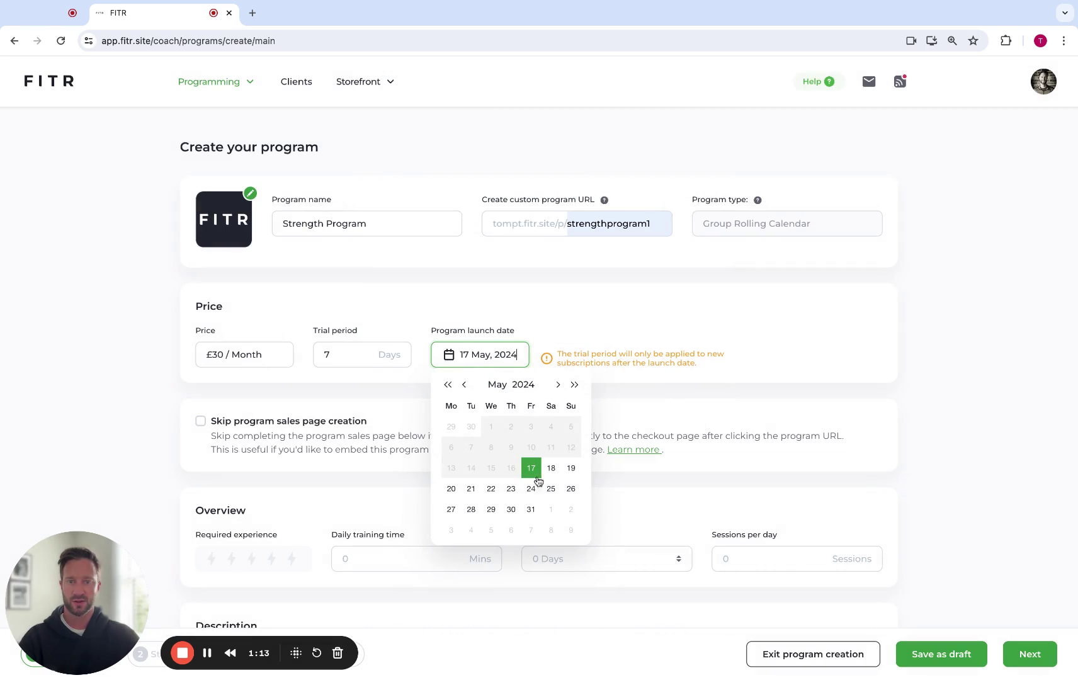
left_click(557, 386)
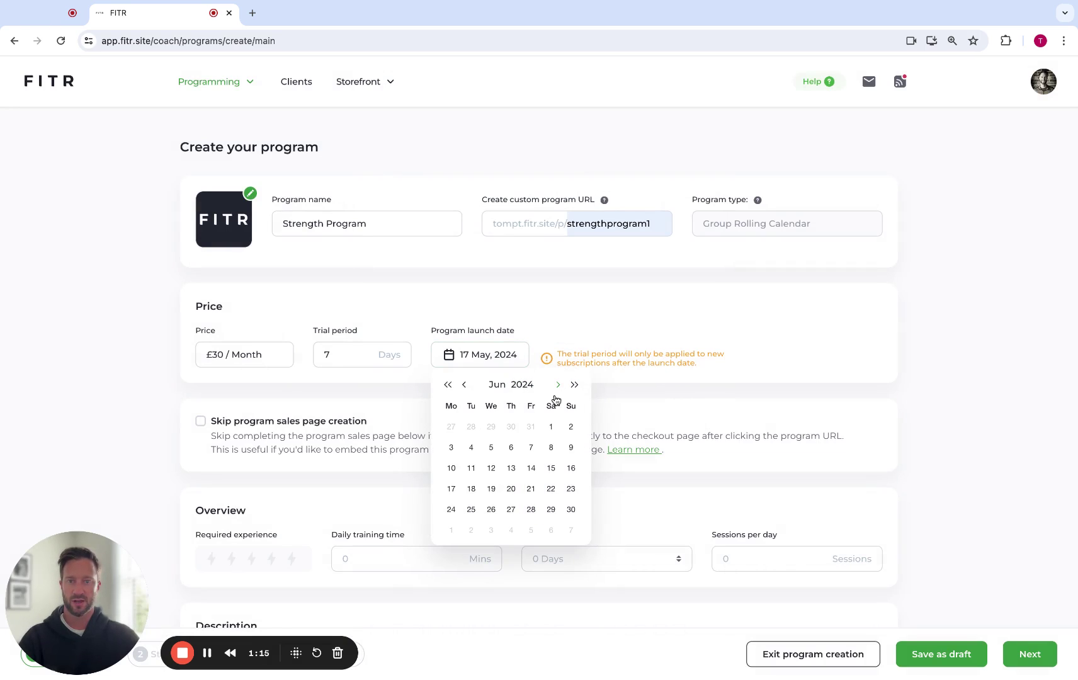
left_click(551, 427)
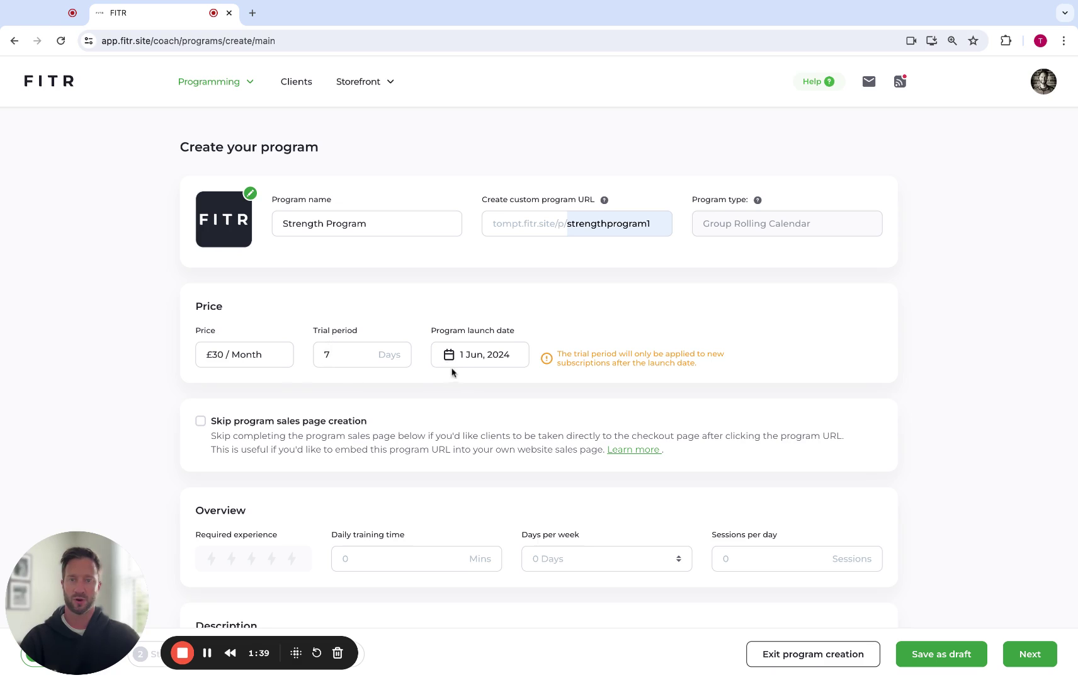
left_click(497, 355)
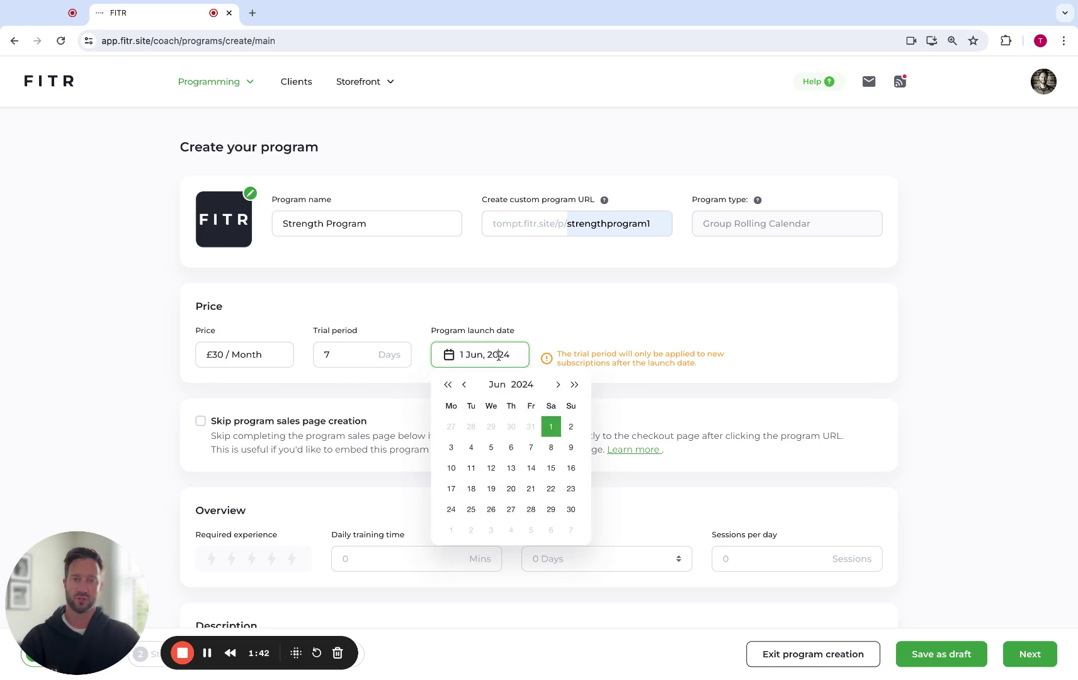
left_click(466, 385)
left_click(531, 468)
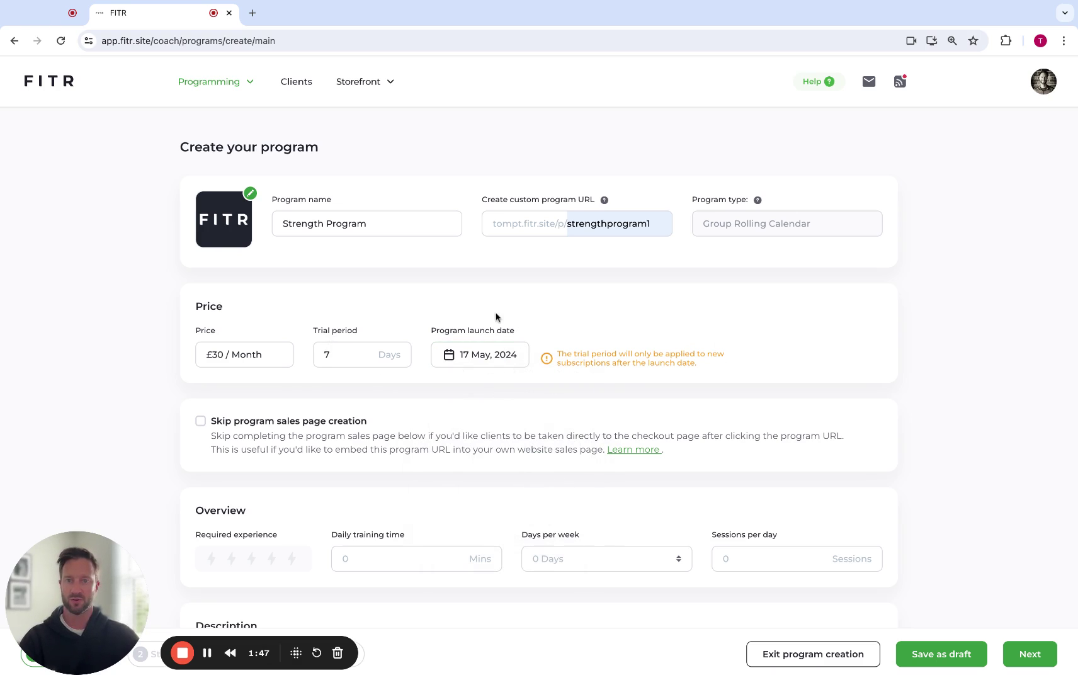
scroll(278, 277, "down", 1)
scroll(267, 281, "down", 1)
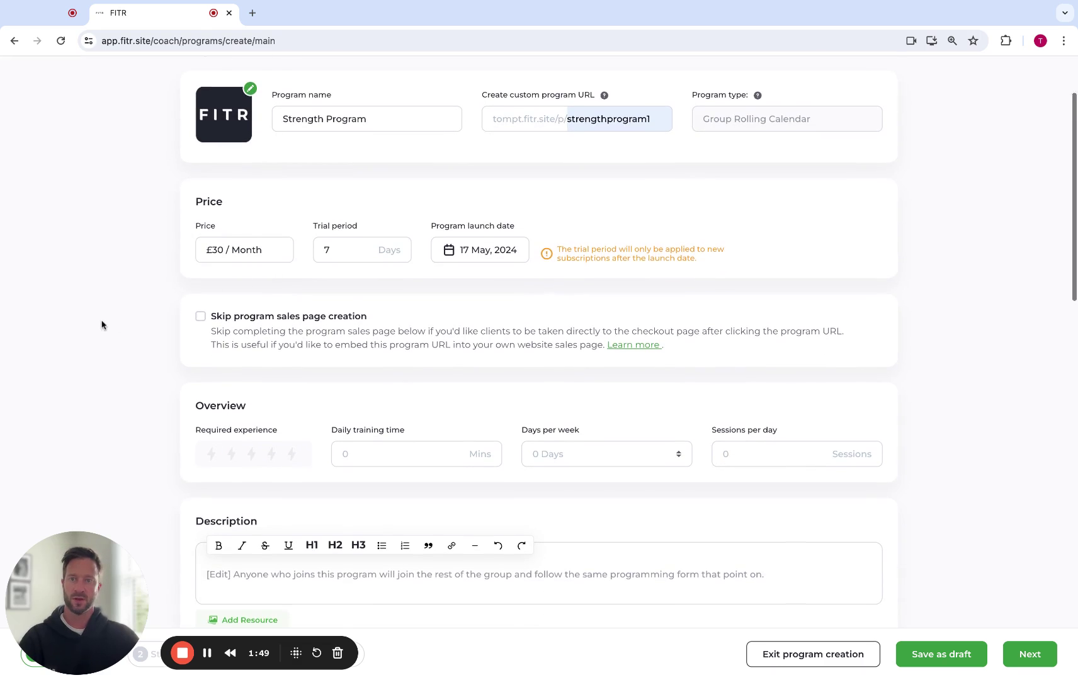
scroll(101, 322, "down", 1)
scroll(102, 318, "down", 1)
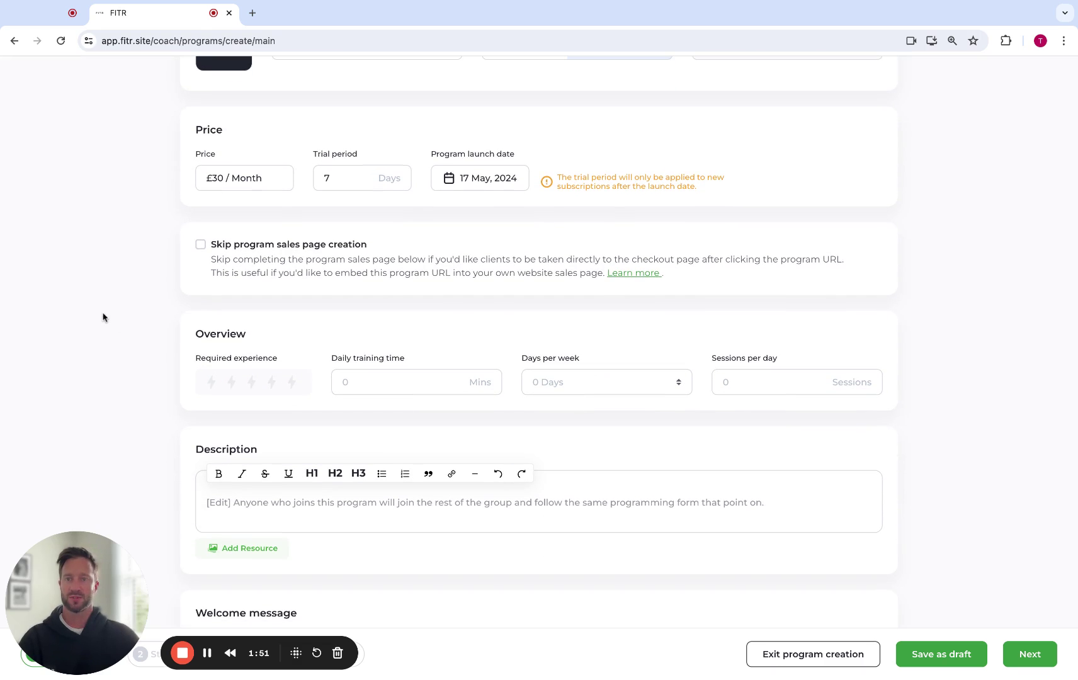
scroll(104, 317, "down", 1)
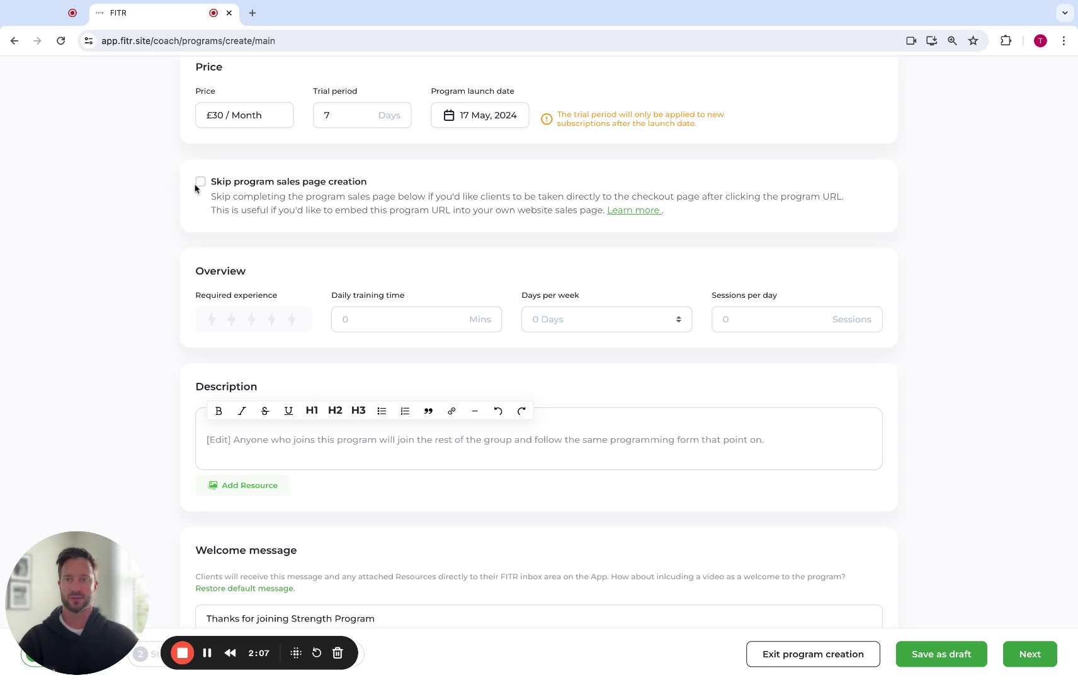
left_click(200, 182)
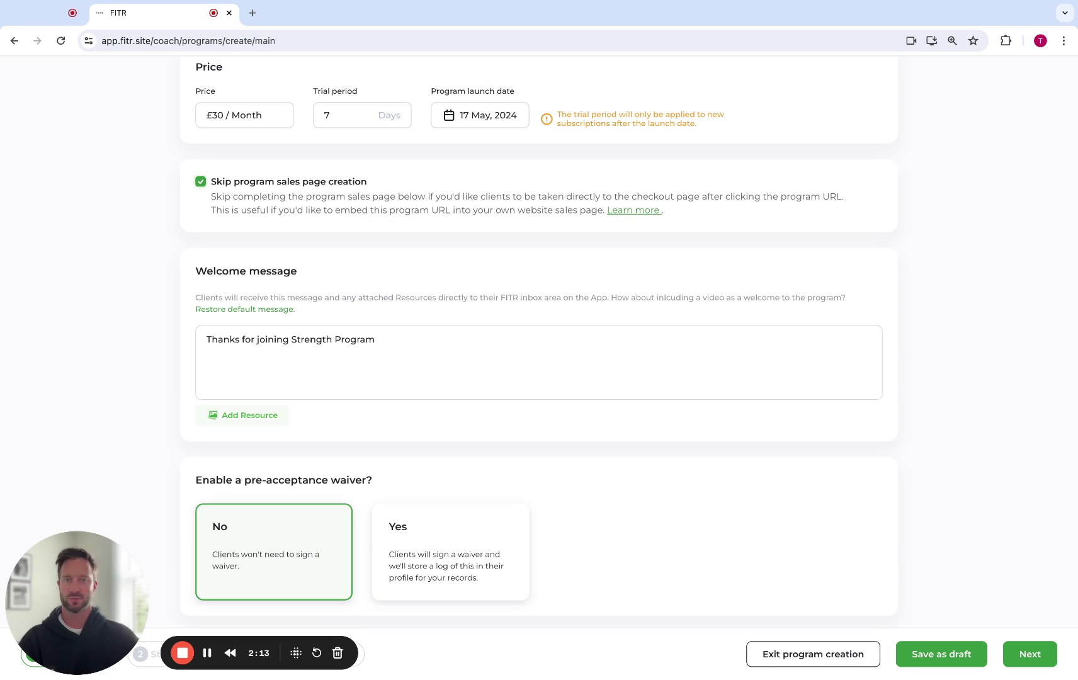
left_click(200, 182)
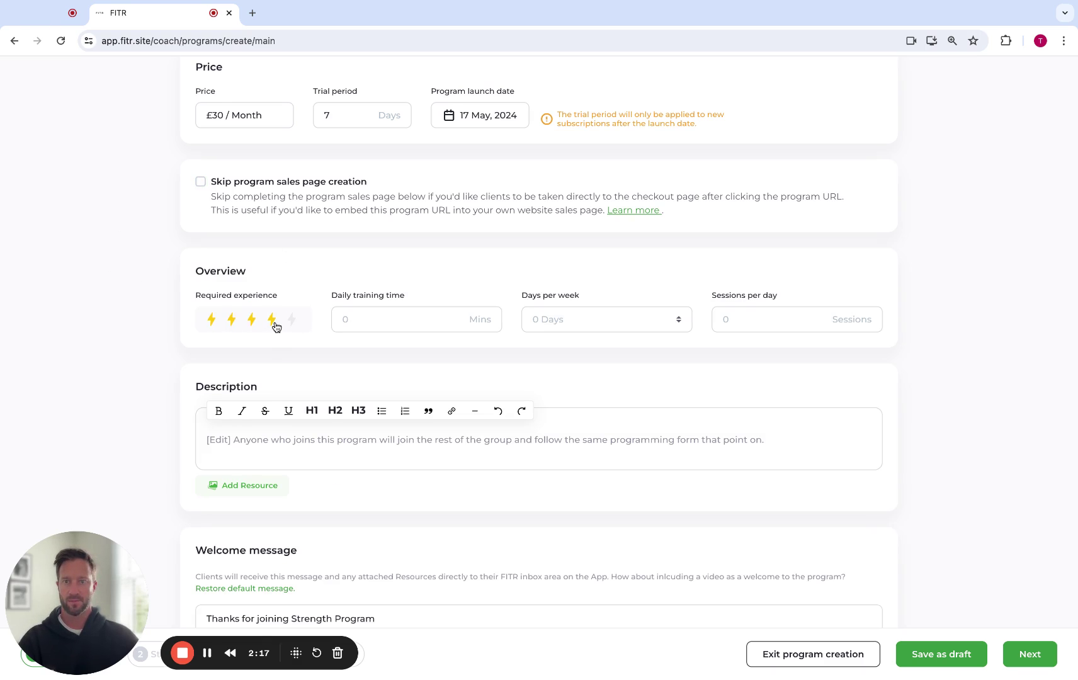
Fill in daily training time, 3 training days per week, and sessions per day
left_click(414, 322)
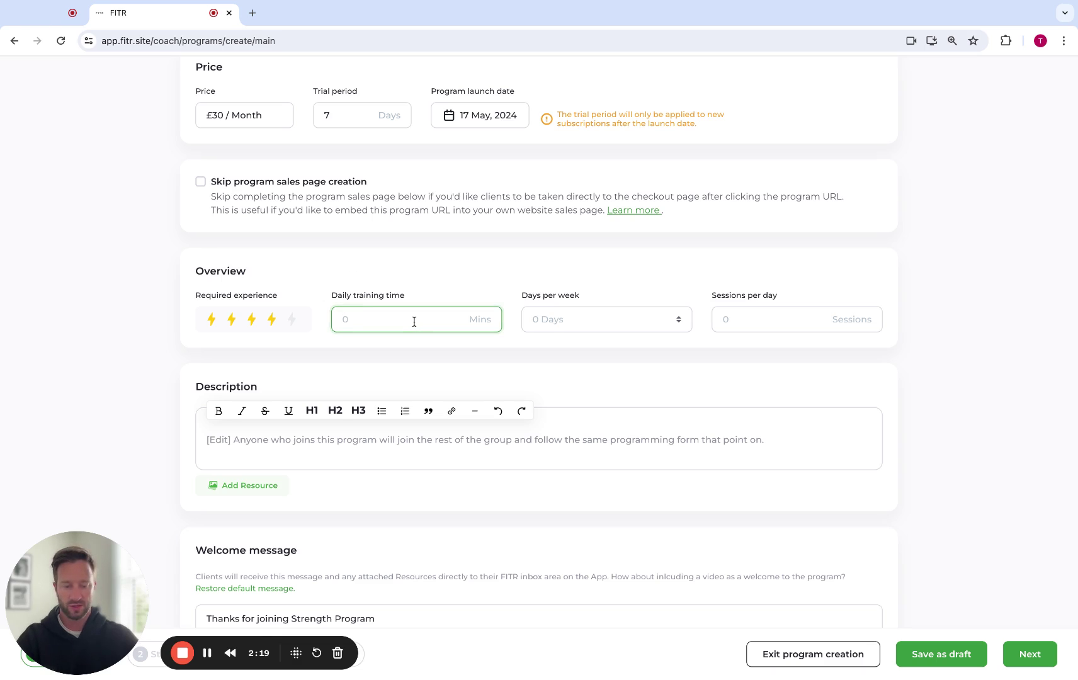
type("60")
key("Tab")
key("3")
left_click(782, 319)
type("1")
left_click(949, 291)
Write 'Info about the program' as the description, closing the resource library without adding anything
left_click(663, 438)
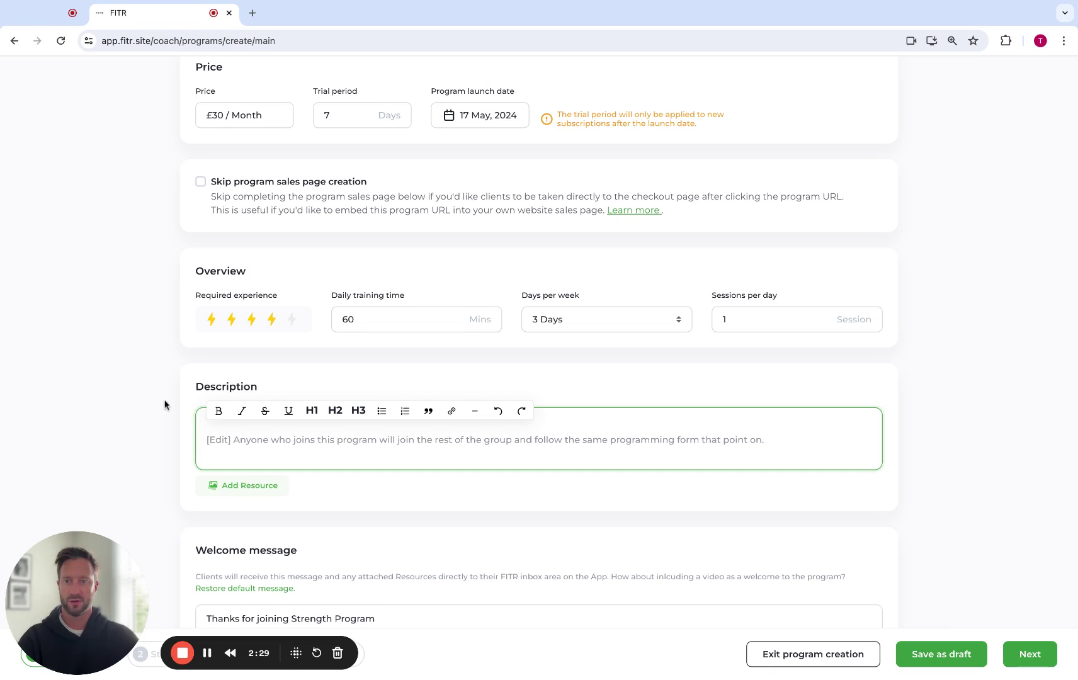
scroll(164, 405, "down", 1)
type("Info")
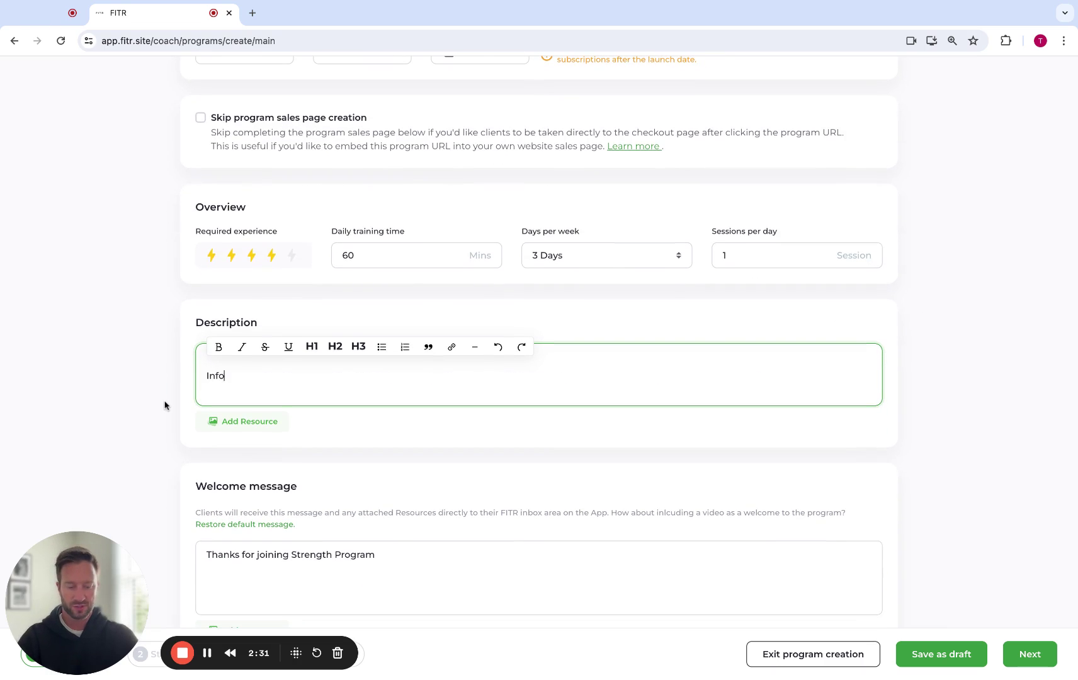
type(" about the program")
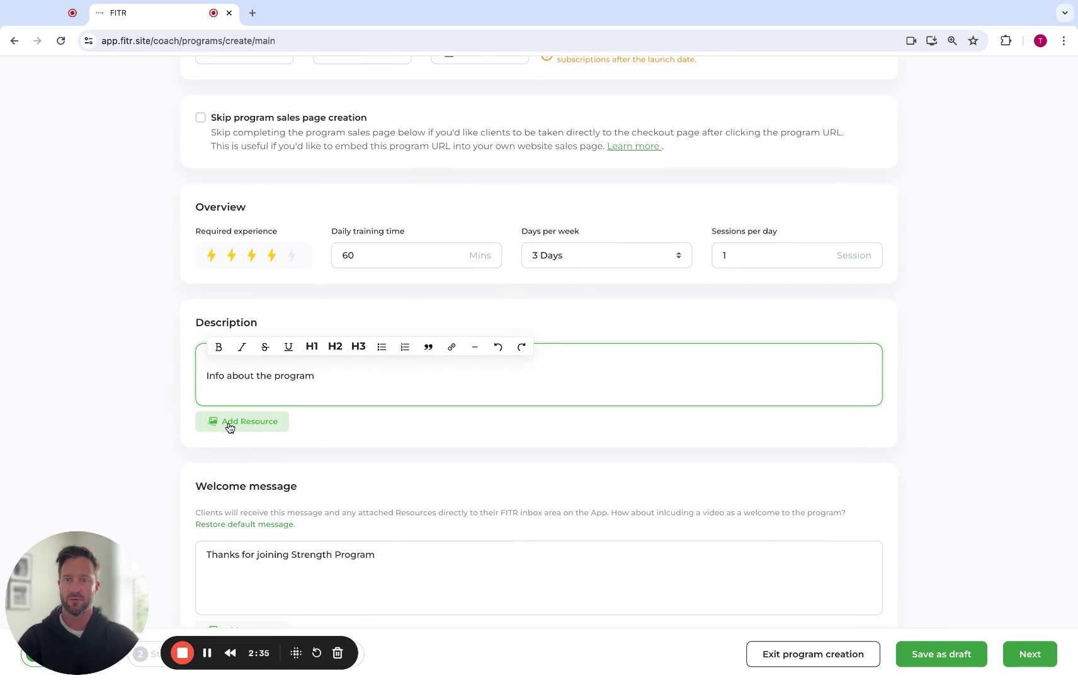
left_click(230, 427)
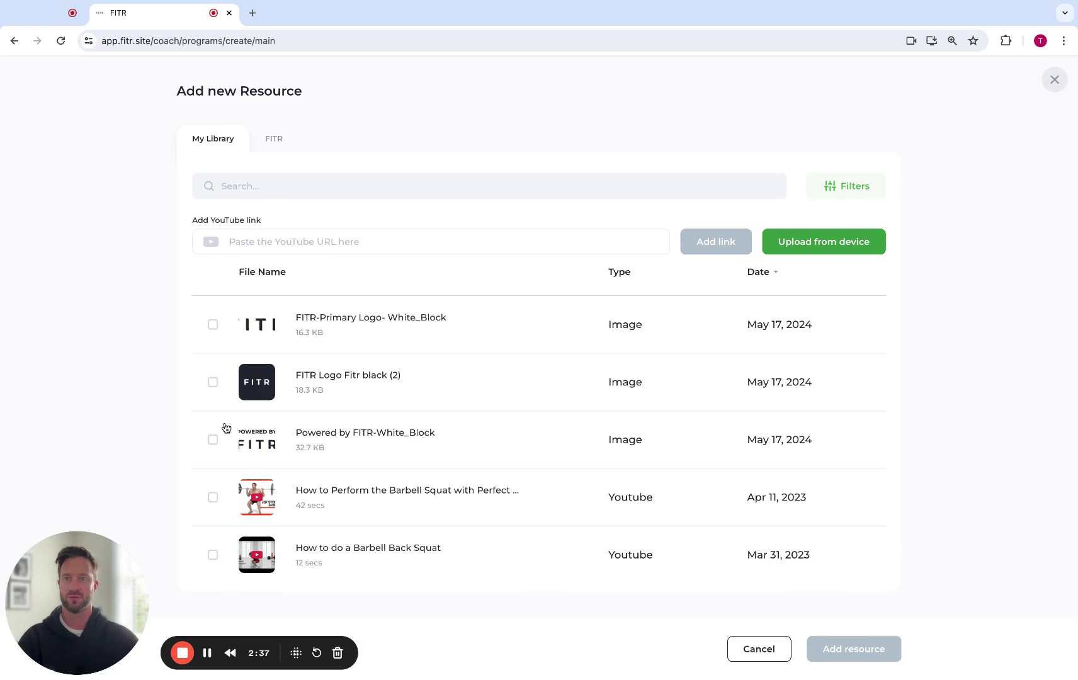
left_click(764, 658)
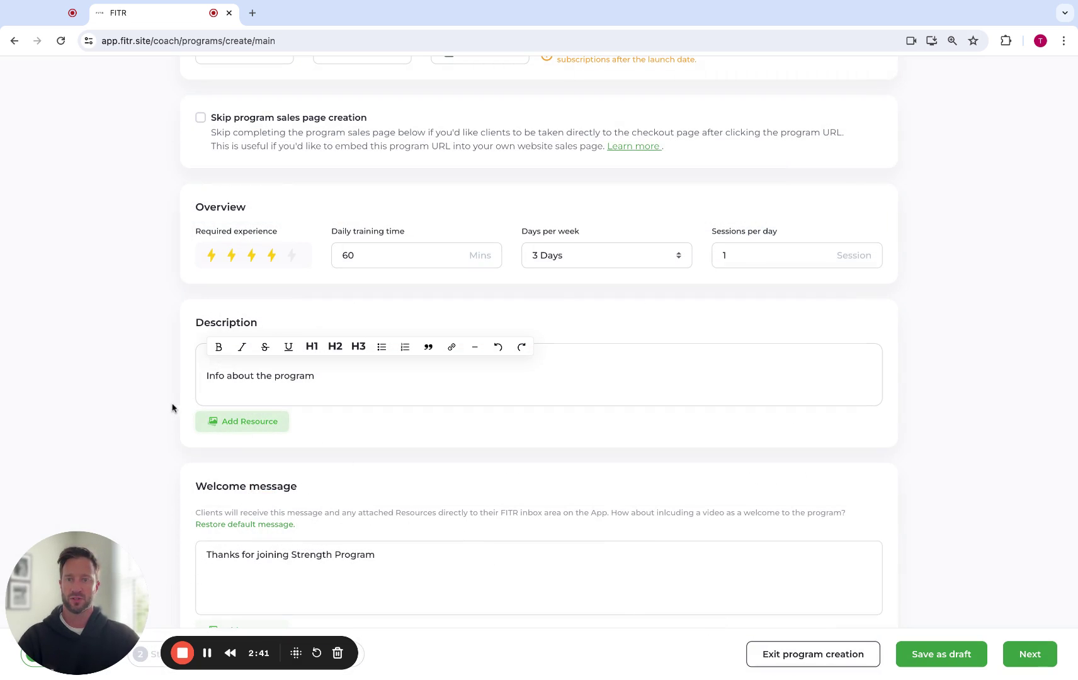
scroll(385, 397, "down", 3)
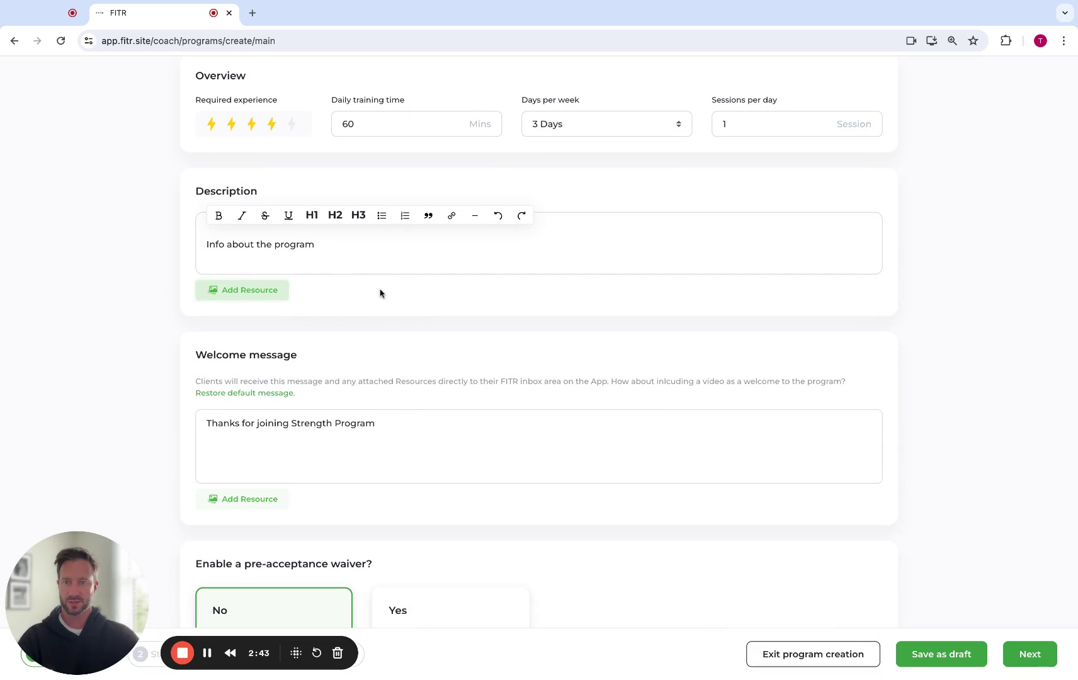
scroll(382, 293, "down", 2)
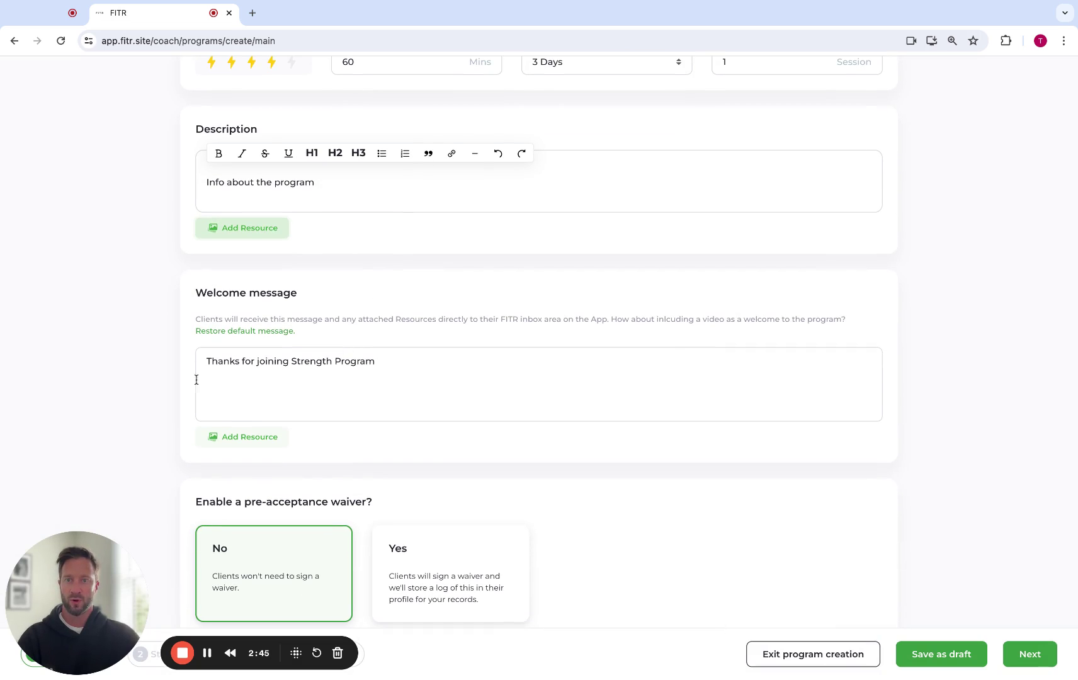
scroll(196, 380, "down", 1)
scroll(200, 289, "down", 1)
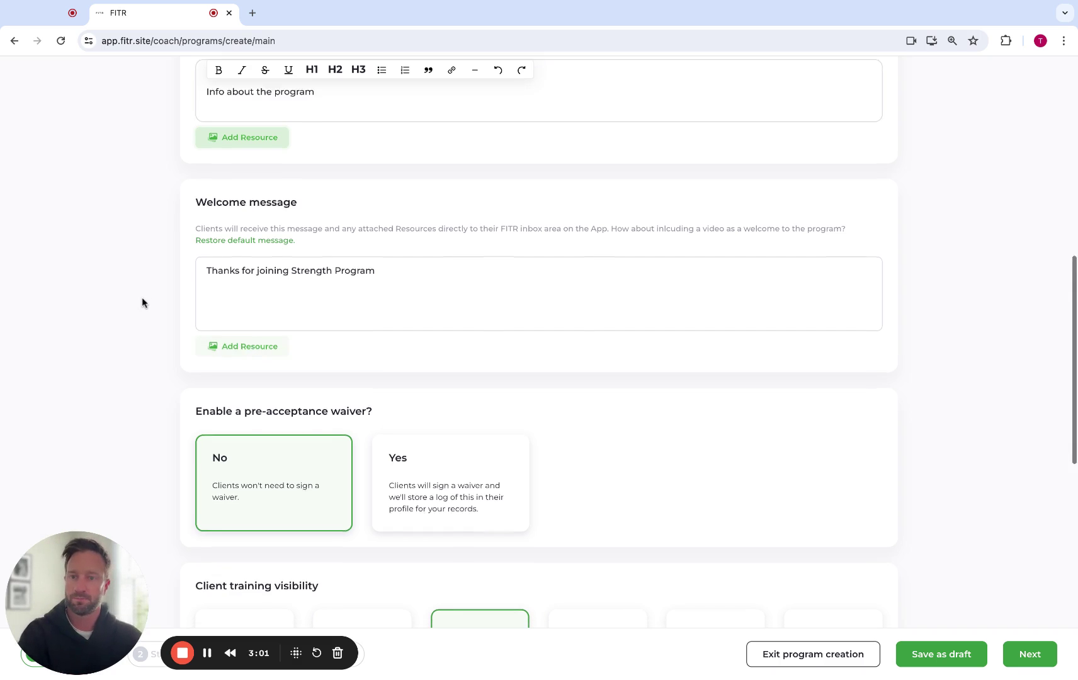
scroll(142, 300, "down", 5)
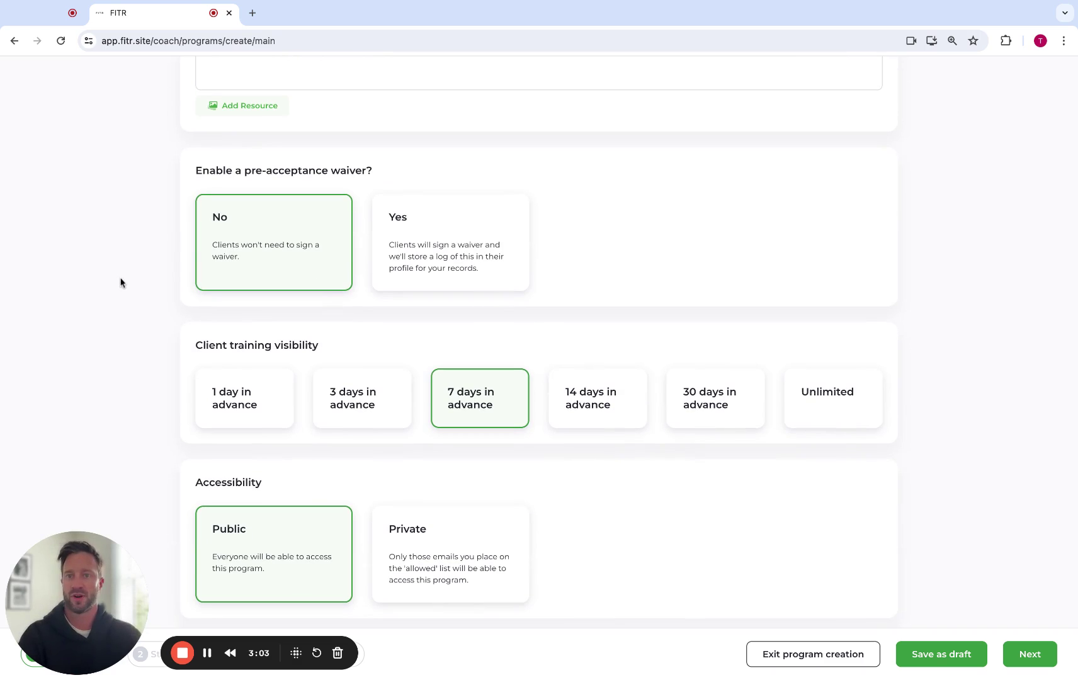
Choose Yes for 'Enable a pre-acceptance waiver?'
left_click(442, 229)
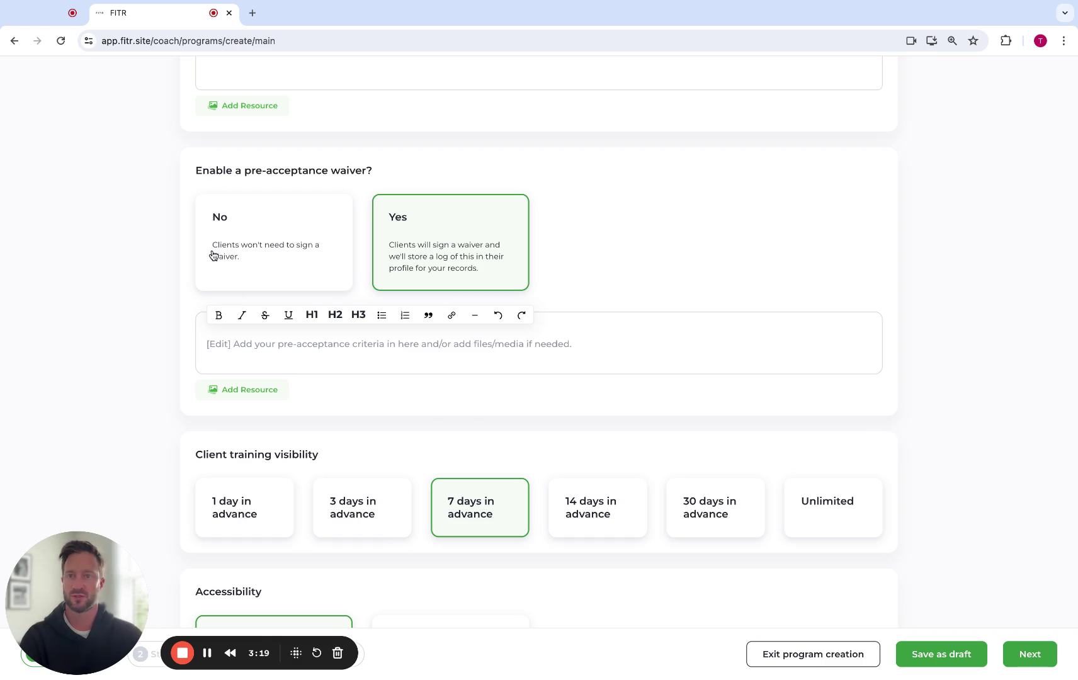
Choose No for the pre-acceptance waiver
left_click(274, 236)
scroll(132, 223, "down", 3)
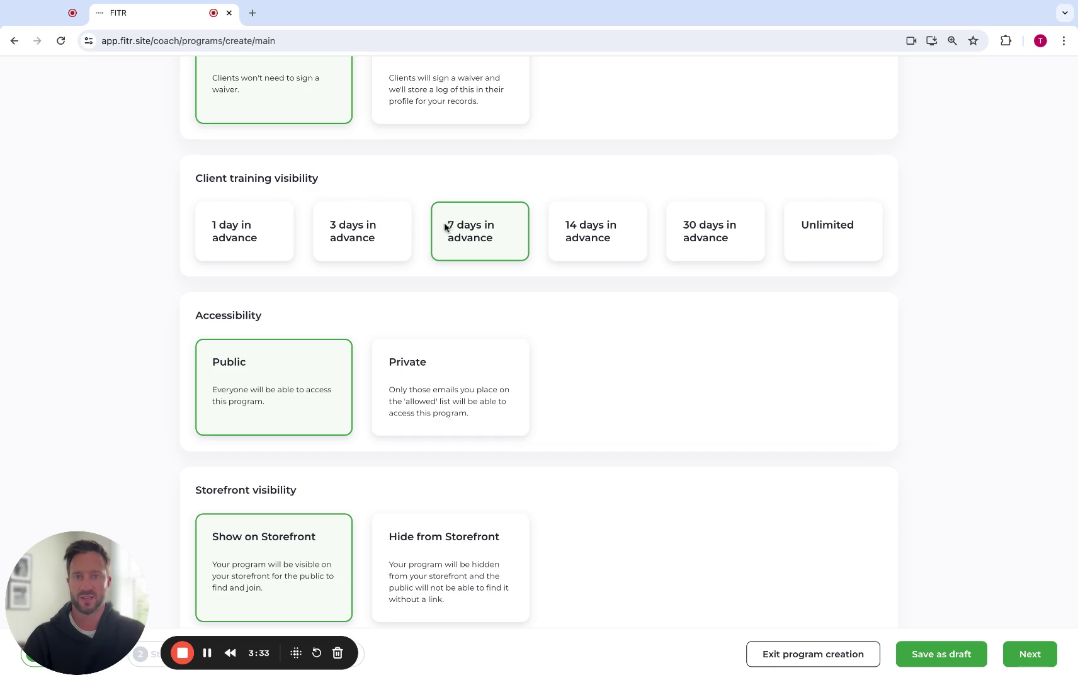
scroll(141, 195, "down", 4)
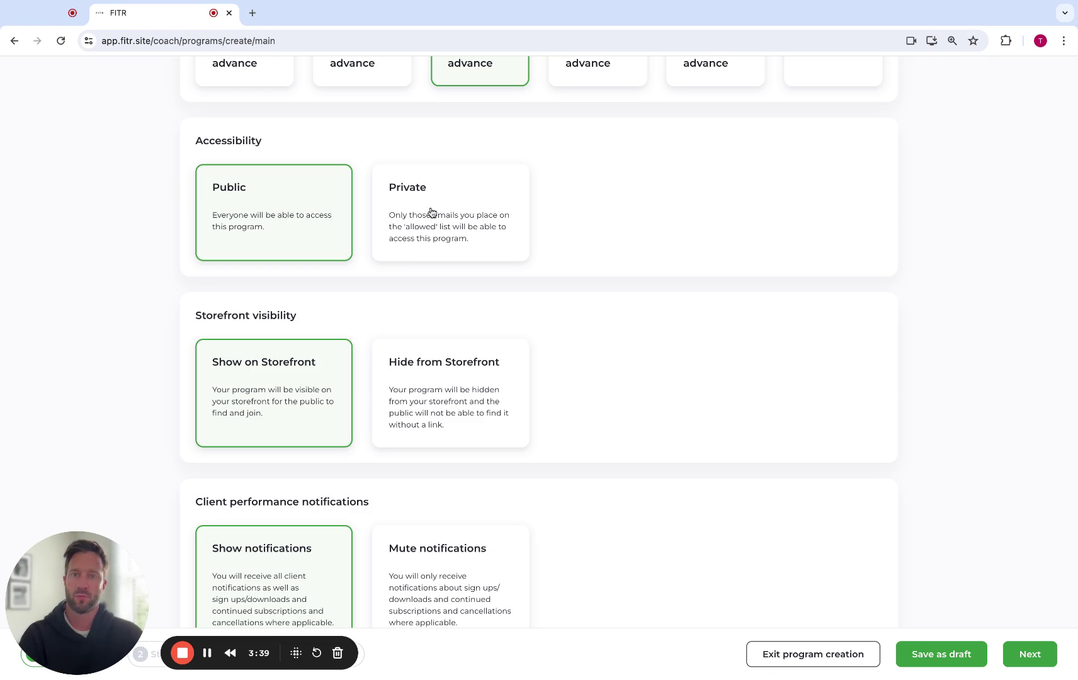
left_click(454, 208)
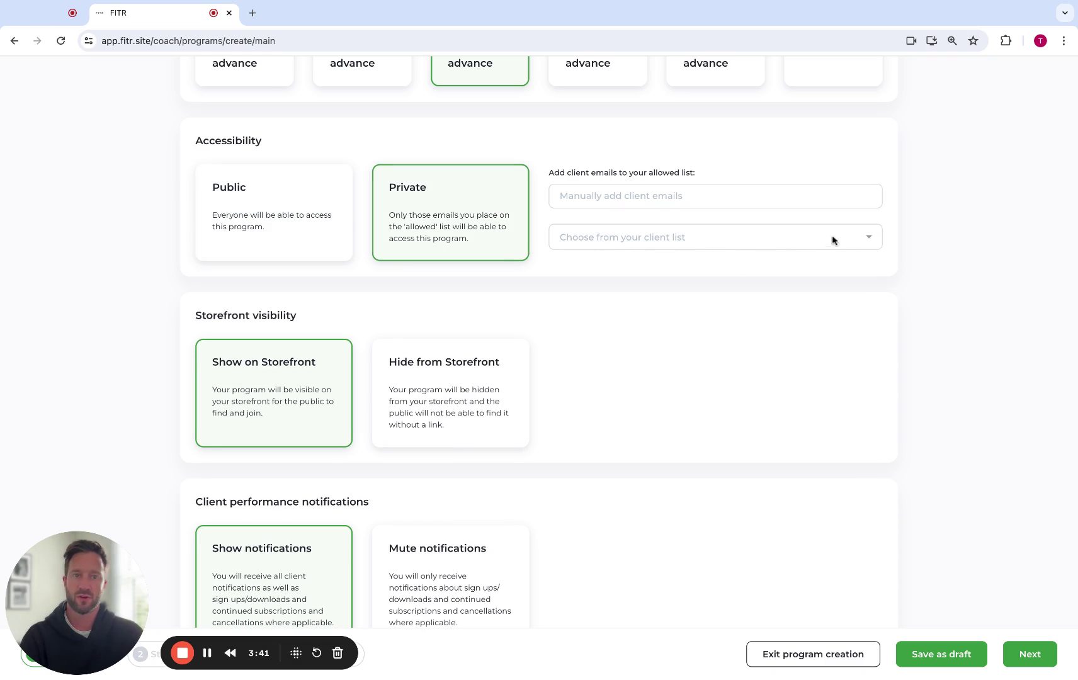
left_click(870, 241)
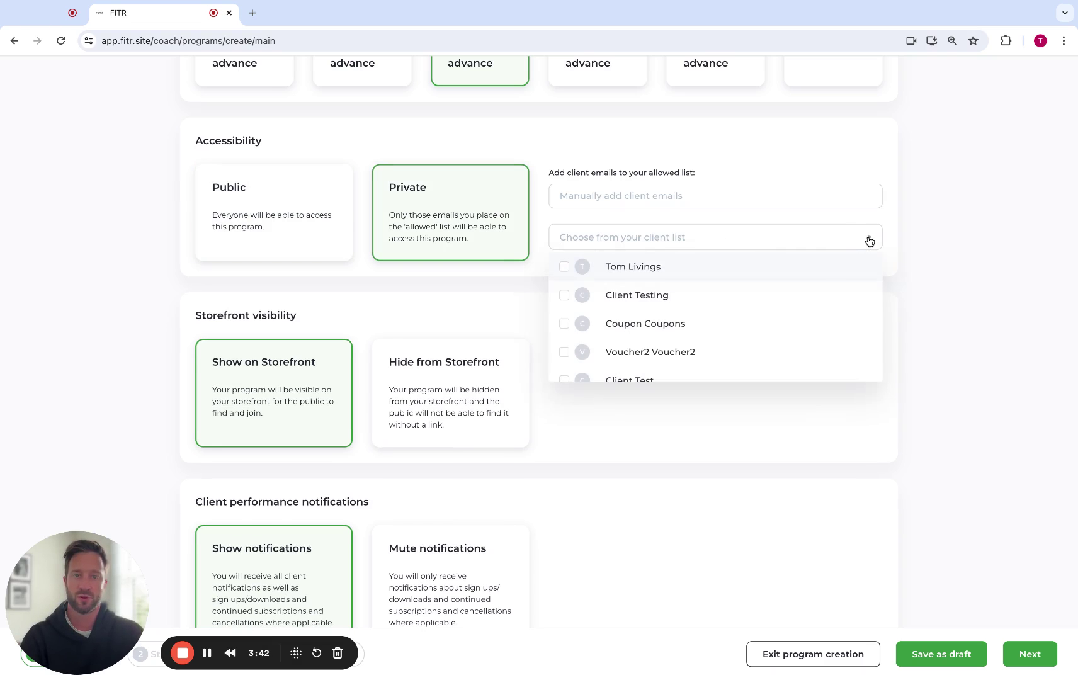
left_click(817, 266)
left_click(567, 286)
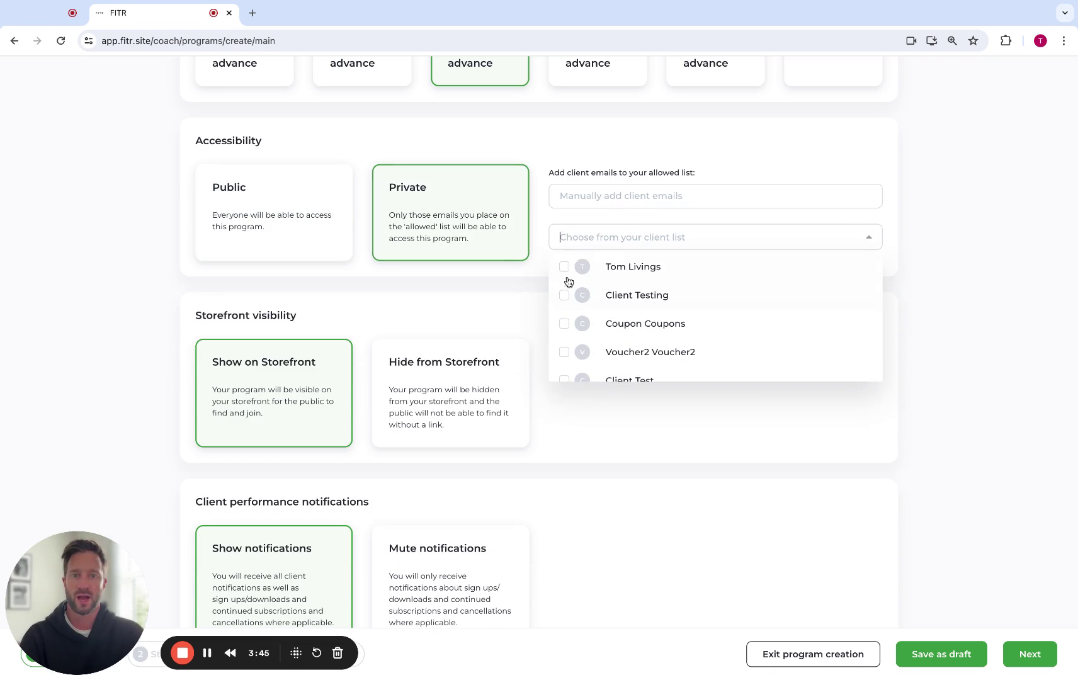
left_click(620, 197)
left_click(771, 156)
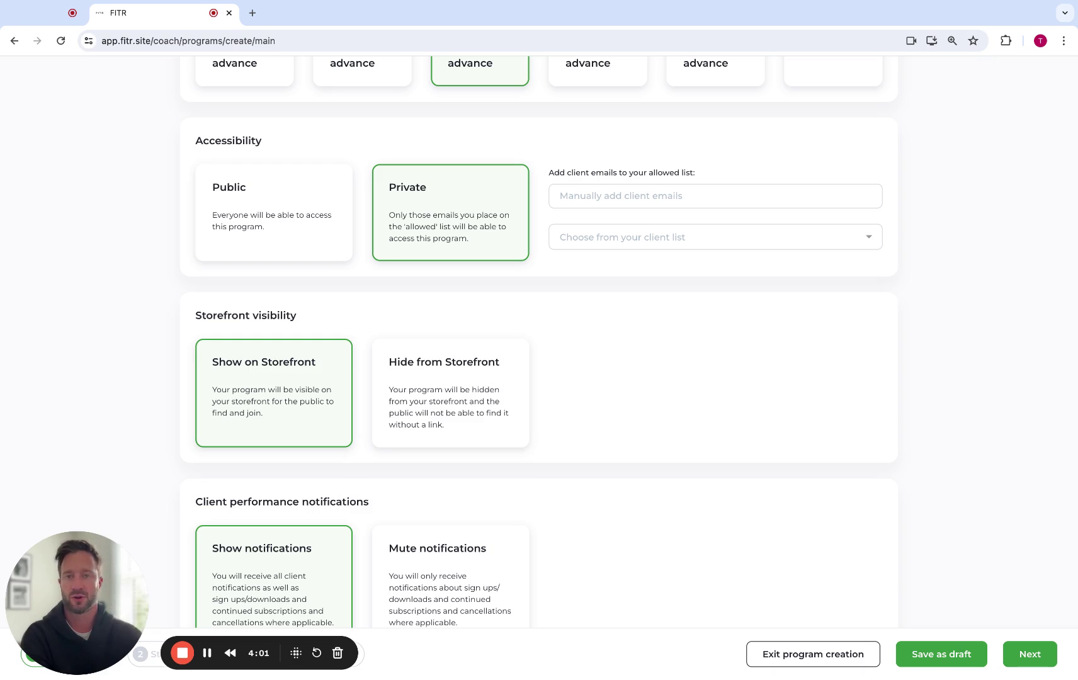
left_click(234, 195)
scroll(117, 198, "down", 1)
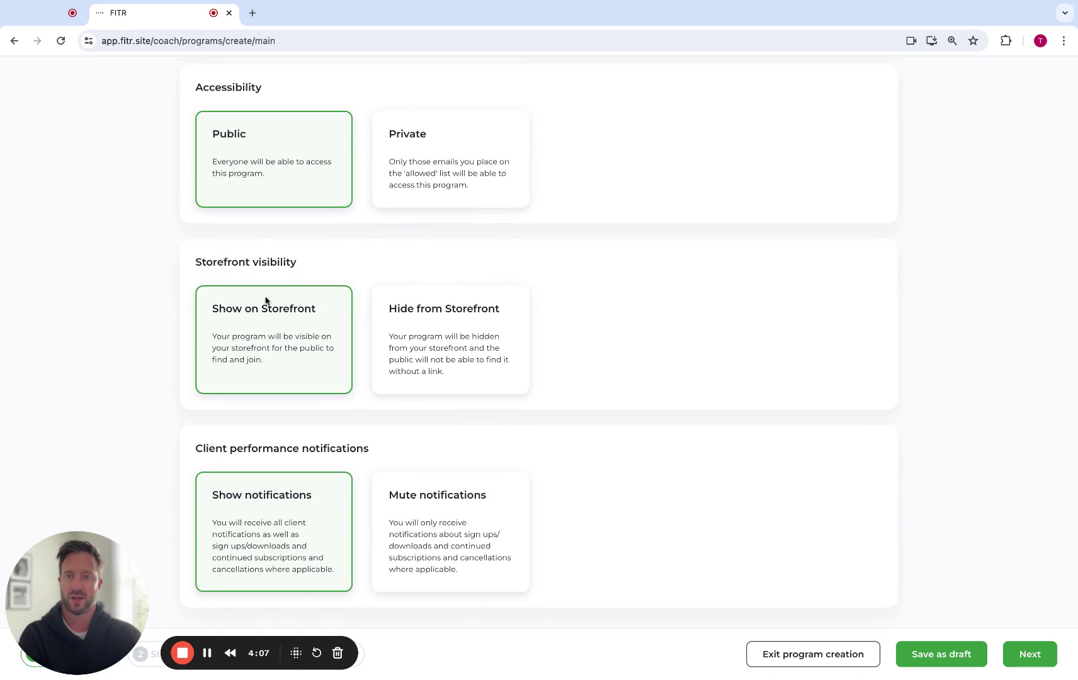
left_click(397, 342)
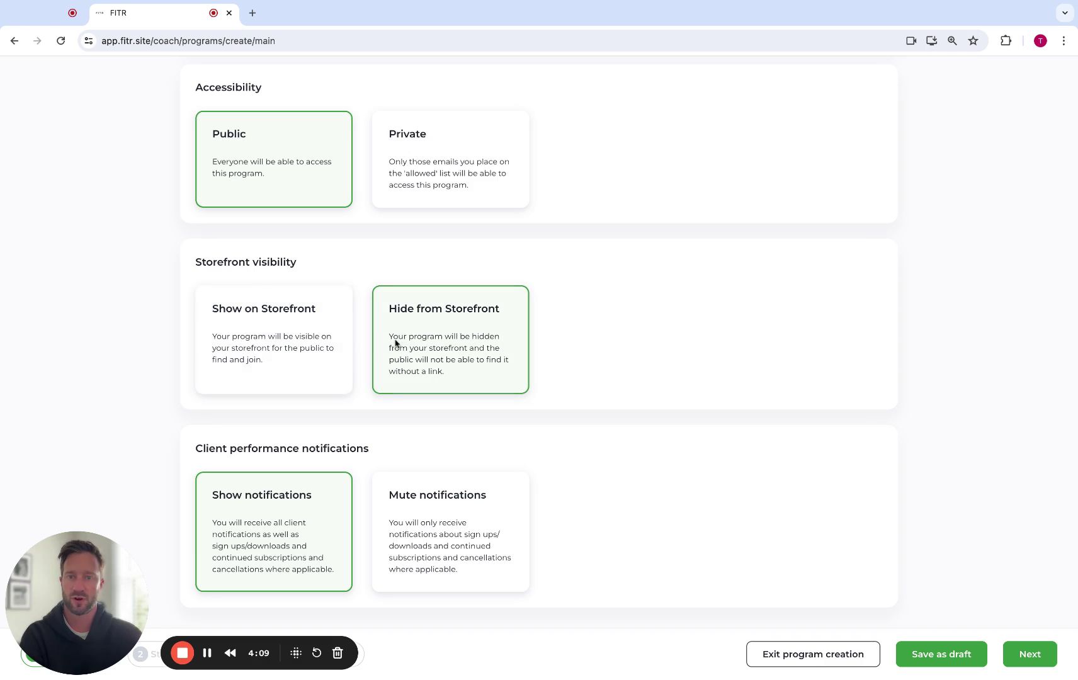
left_click(239, 319)
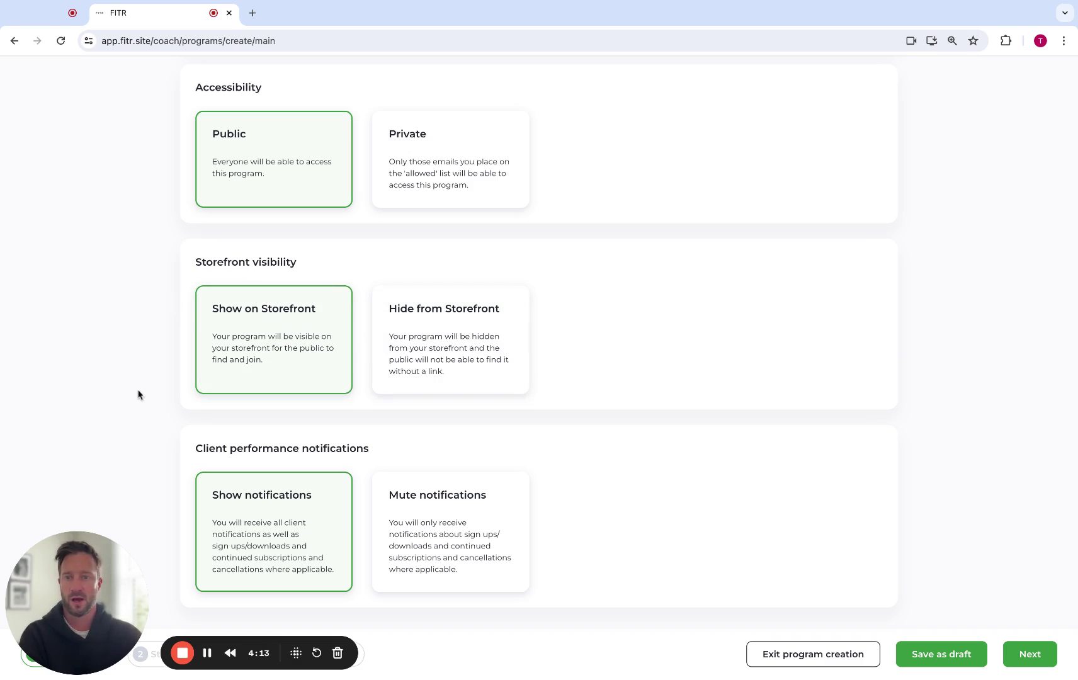
left_click(425, 540)
left_click(295, 533)
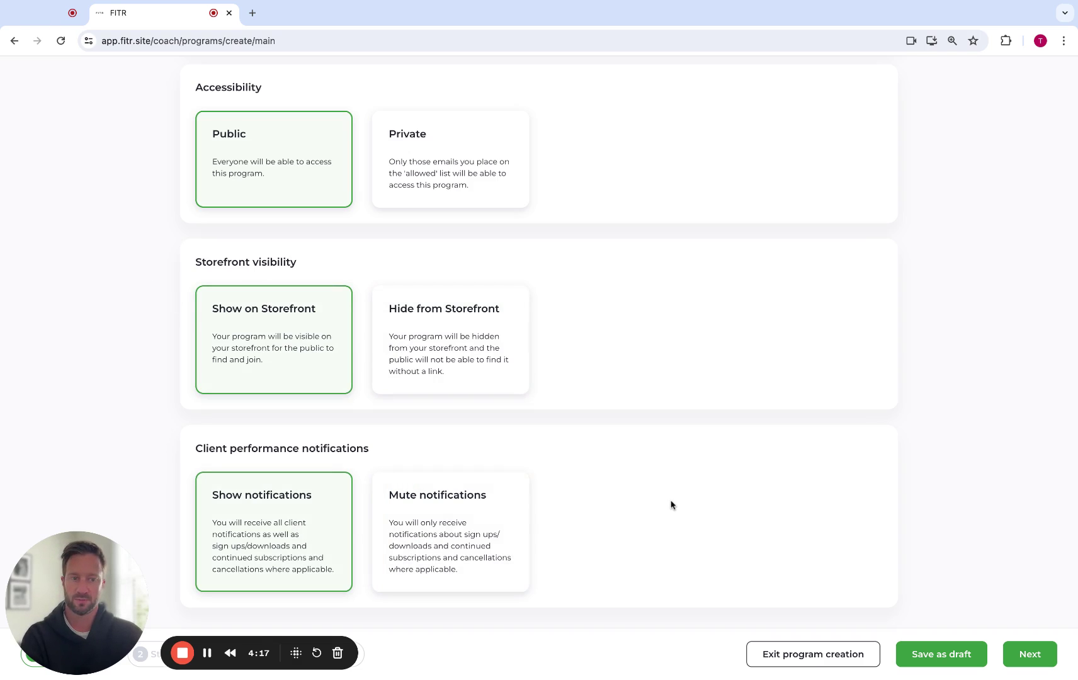
scroll(753, 520, "up", 5)
scroll(753, 520, "up", 5)
scroll(753, 520, "up", 5)
scroll(754, 520, "up", 5)
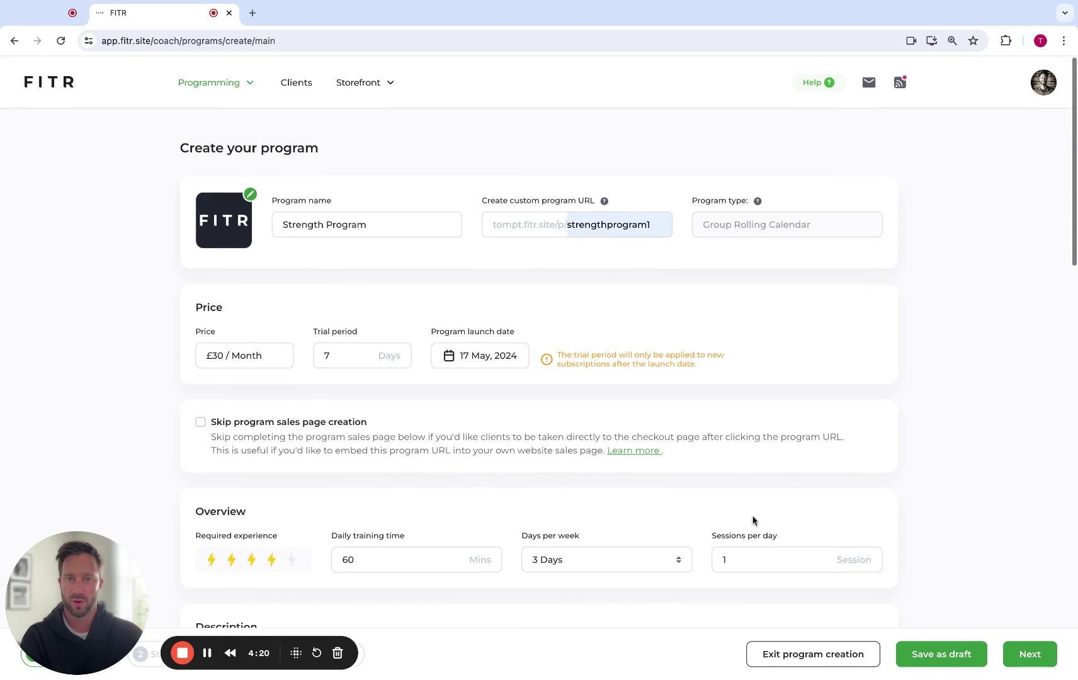
Advance to the final creation step and submit the form to create the program
left_click(1041, 661)
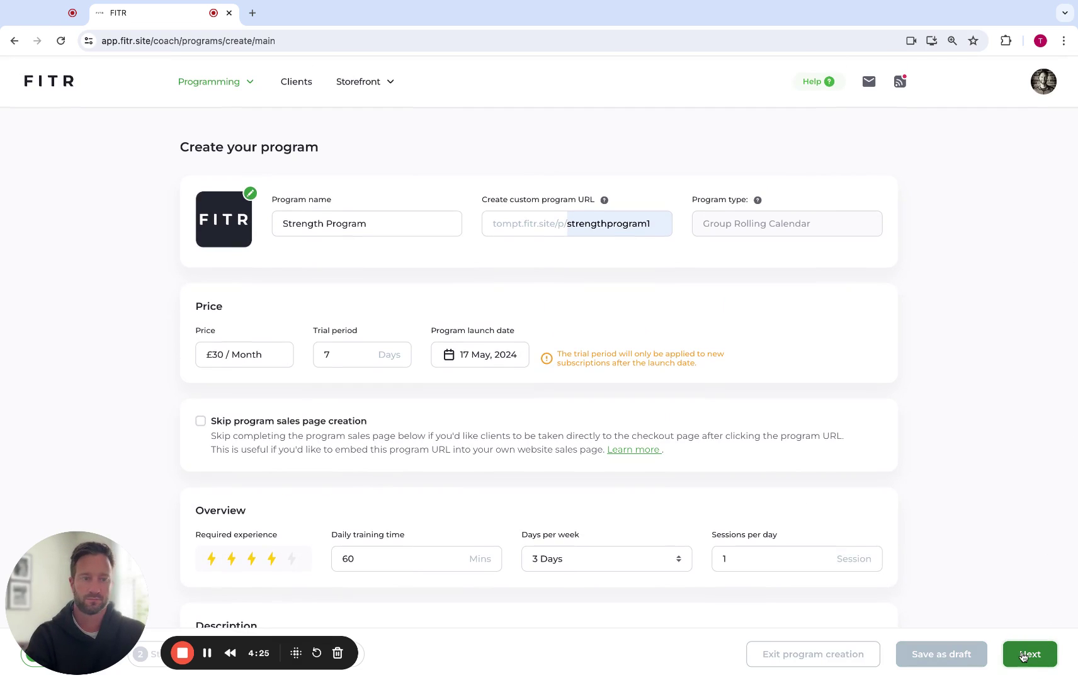
key("Return")
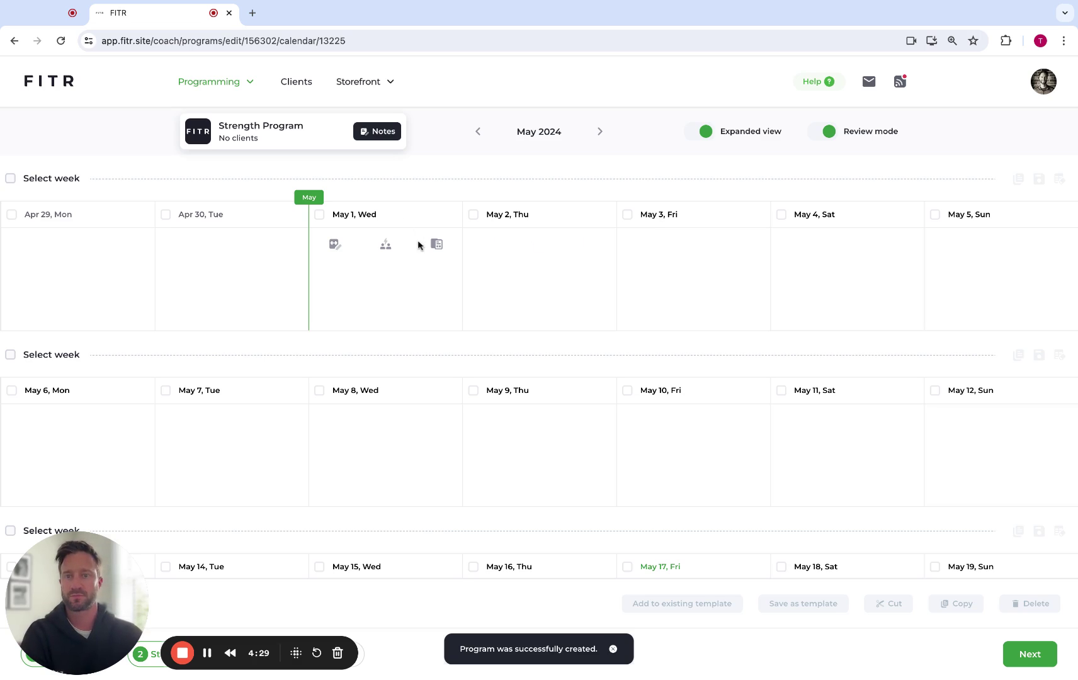
mouse_move(232, 278)
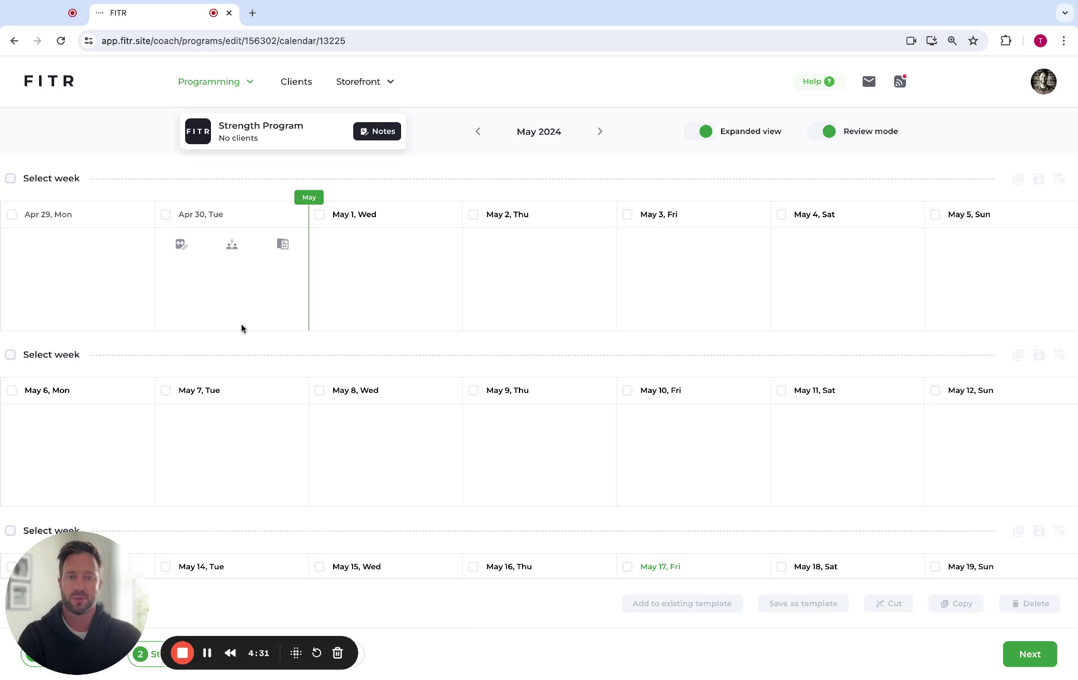
scroll(249, 330, "down", 3)
scroll(337, 341, "down", 2)
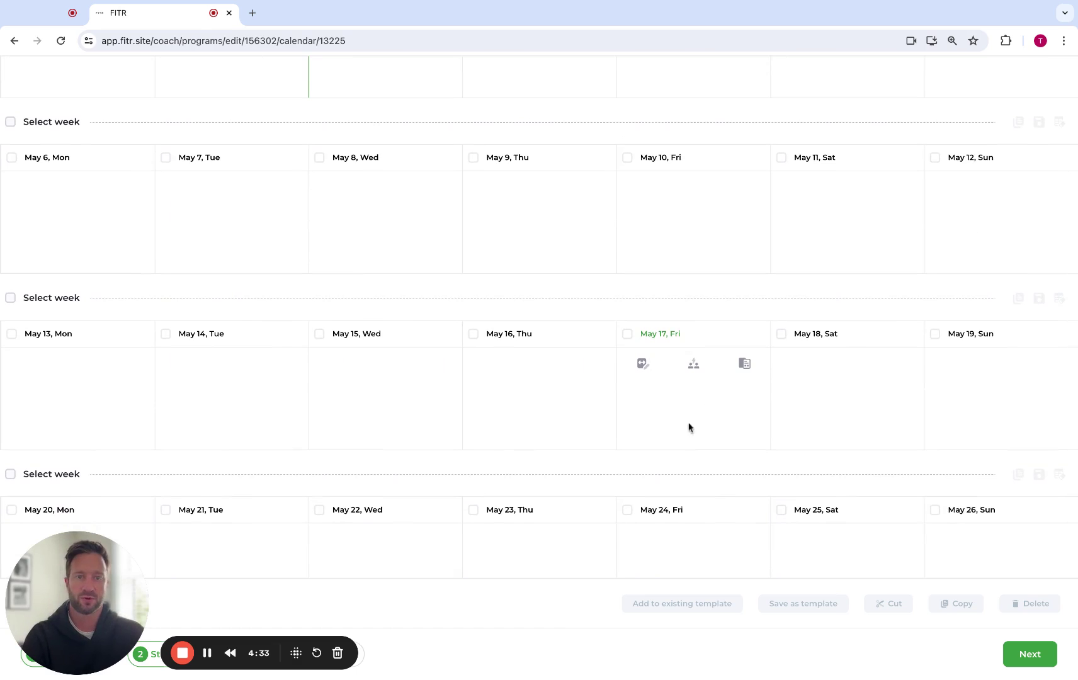
scroll(677, 425, "down", 3)
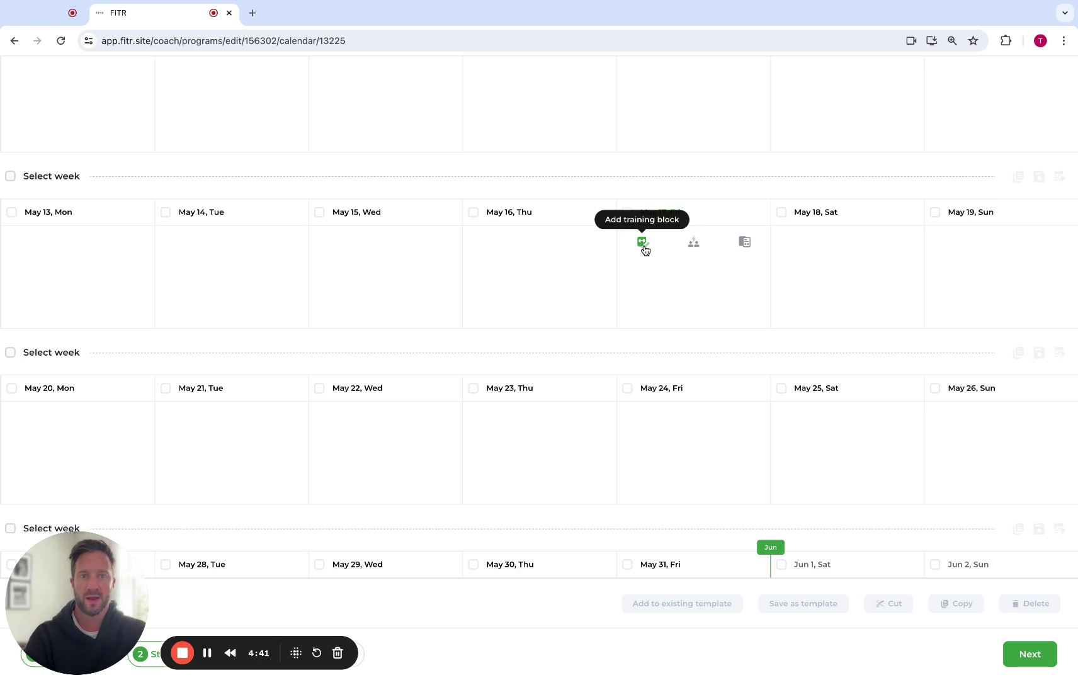
scroll(312, 425, "down", 3)
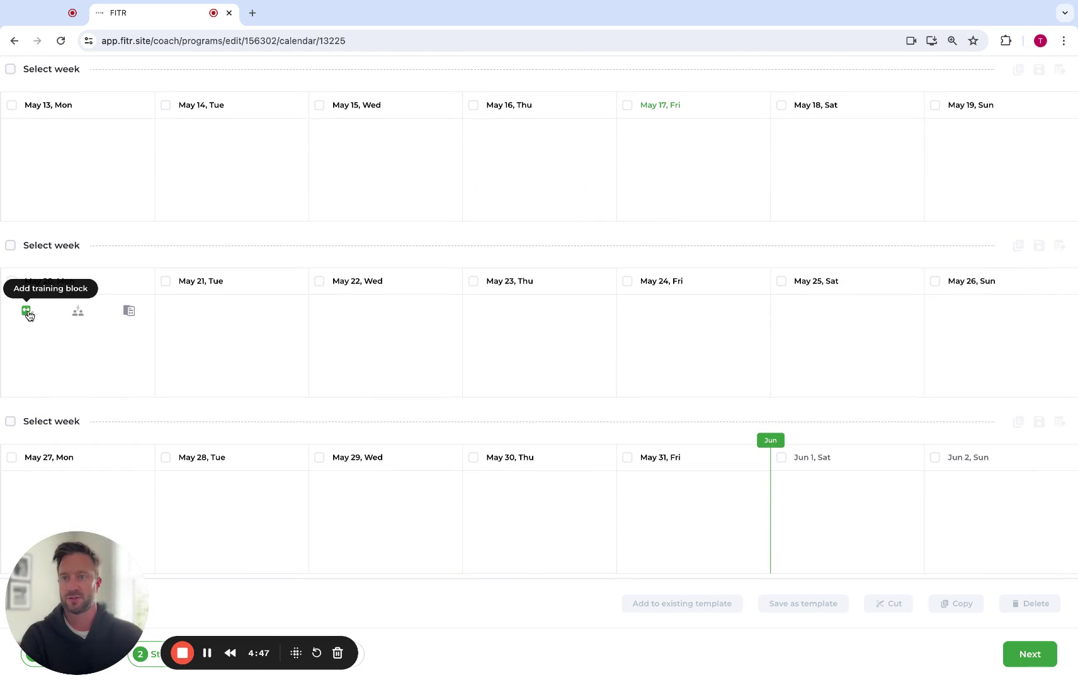
Add a 'Strength - Back Squat' block on 20 May with 10 reps, 3 sets, at 80% 1RM
left_click(27, 312)
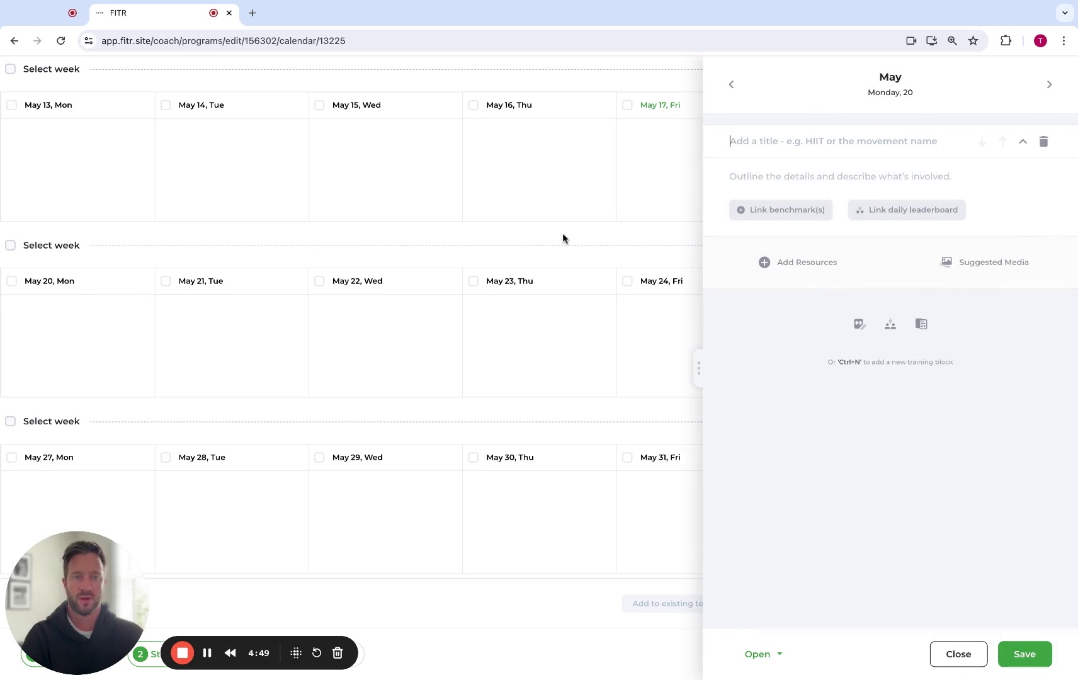
type("Strength")
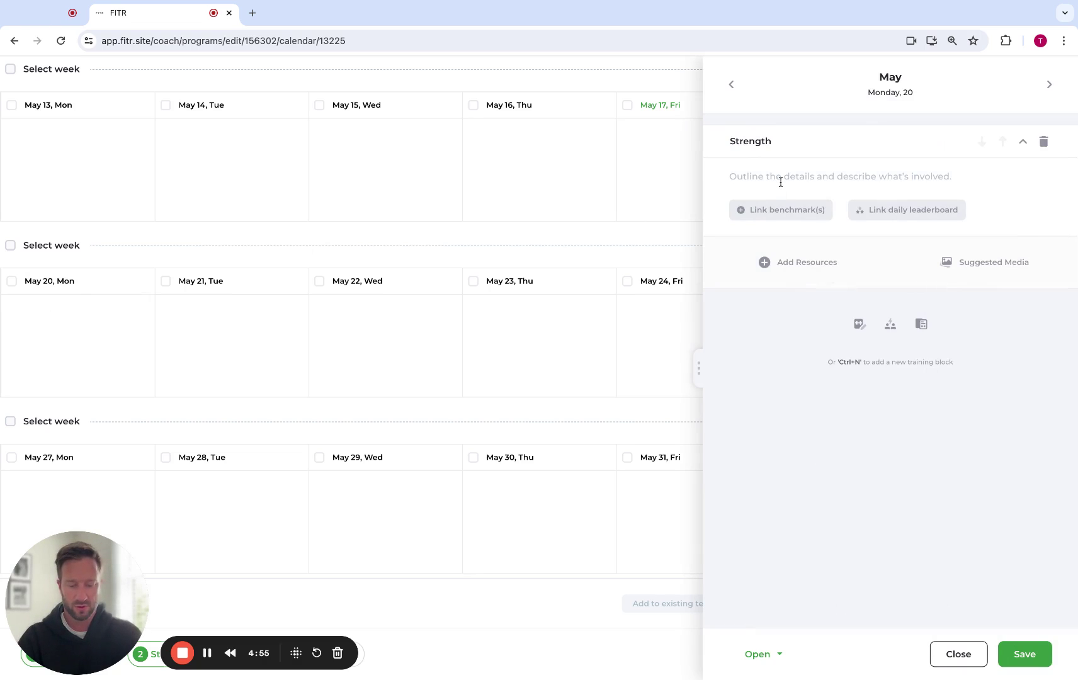
type("Back Squat")
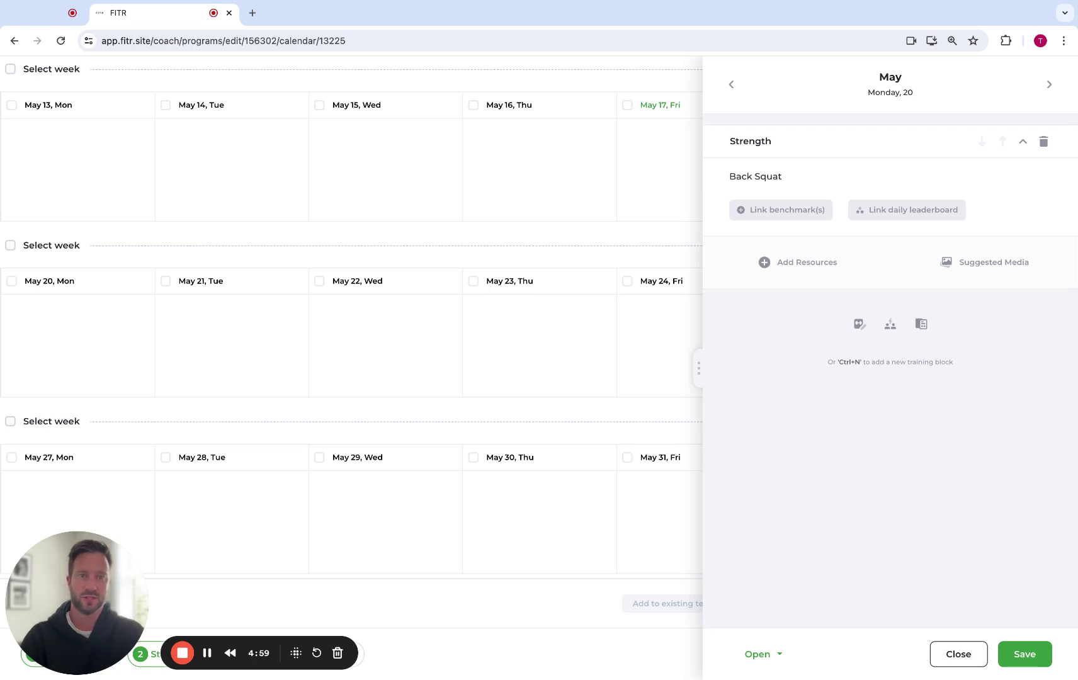
left_click(829, 147)
type("Back S")
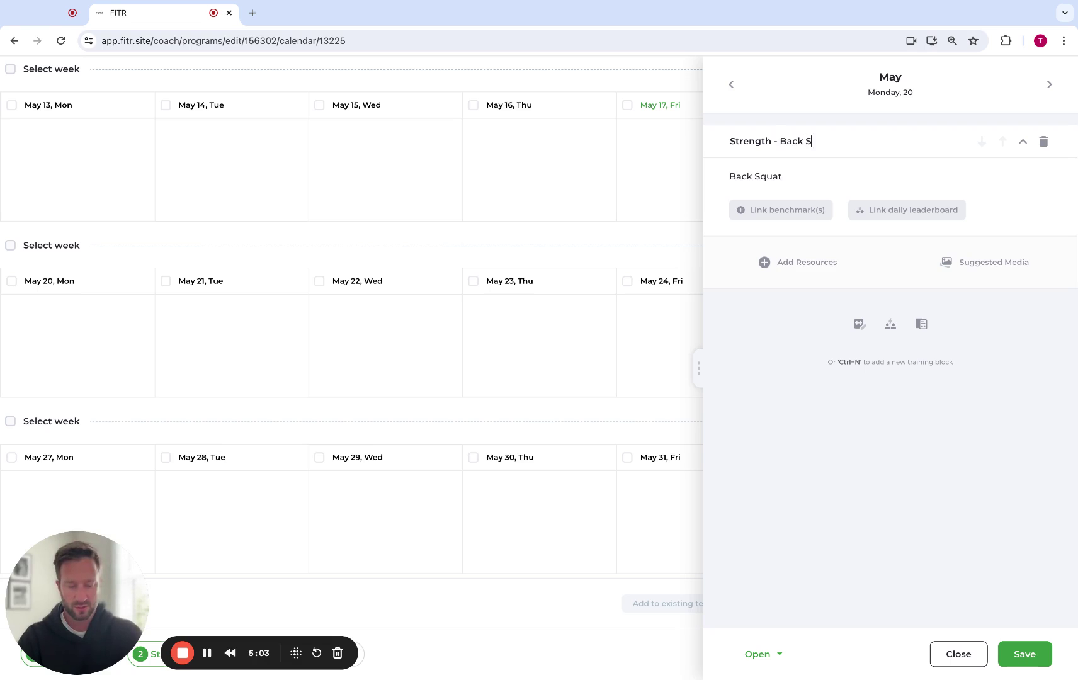
type("quat")
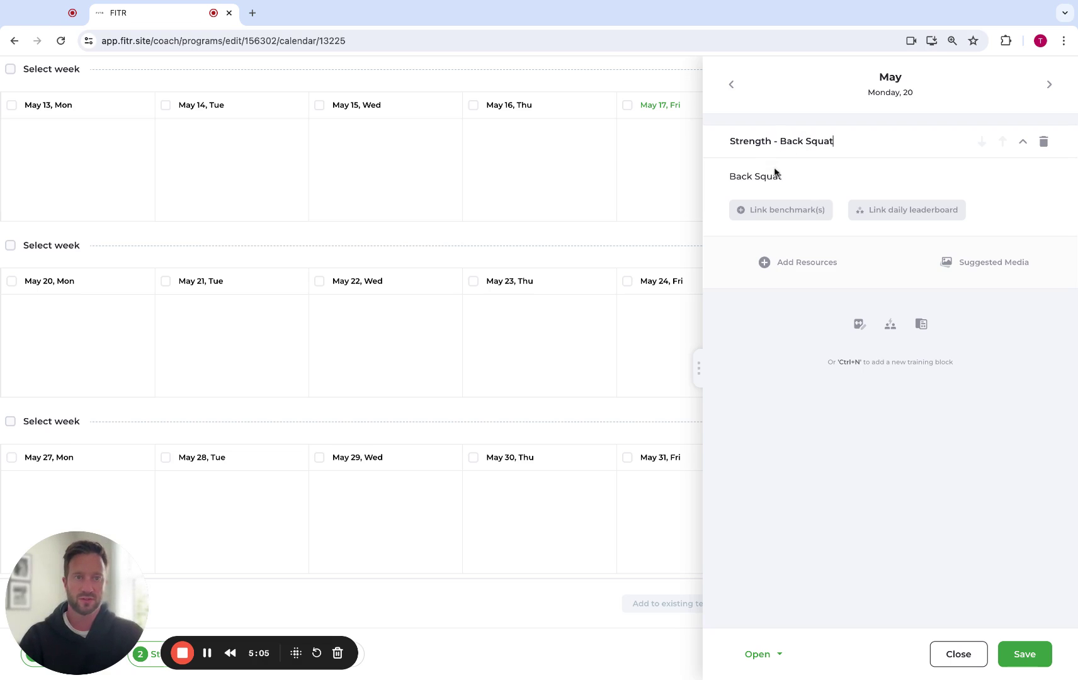
key("Return")
type("10 reps")
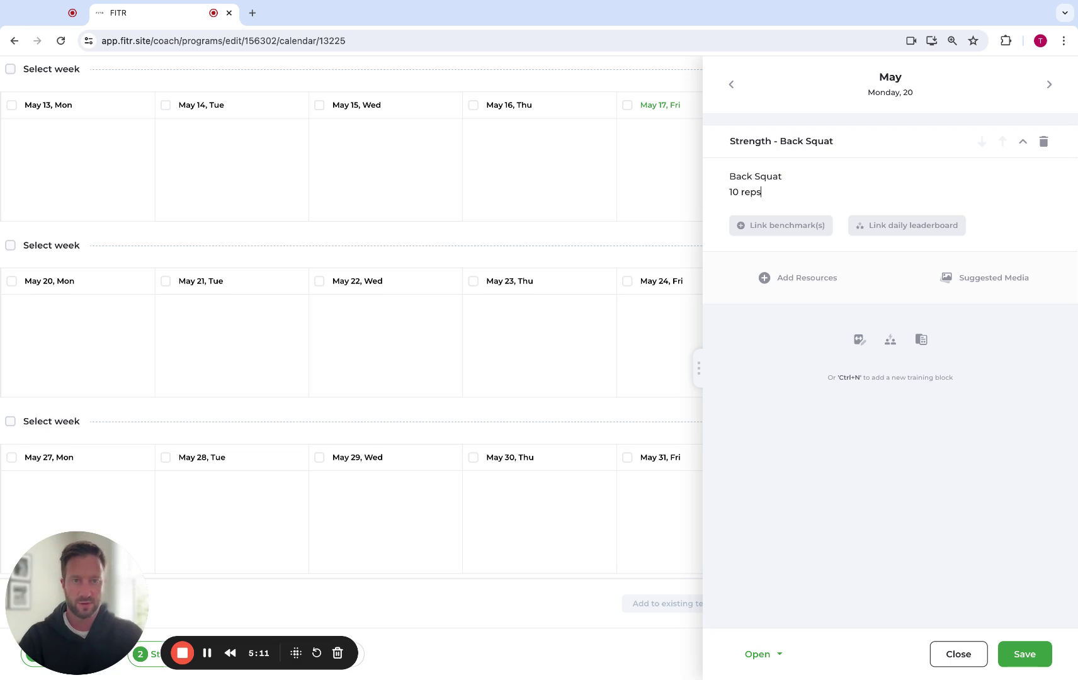
key("Return")
type("3 sets")
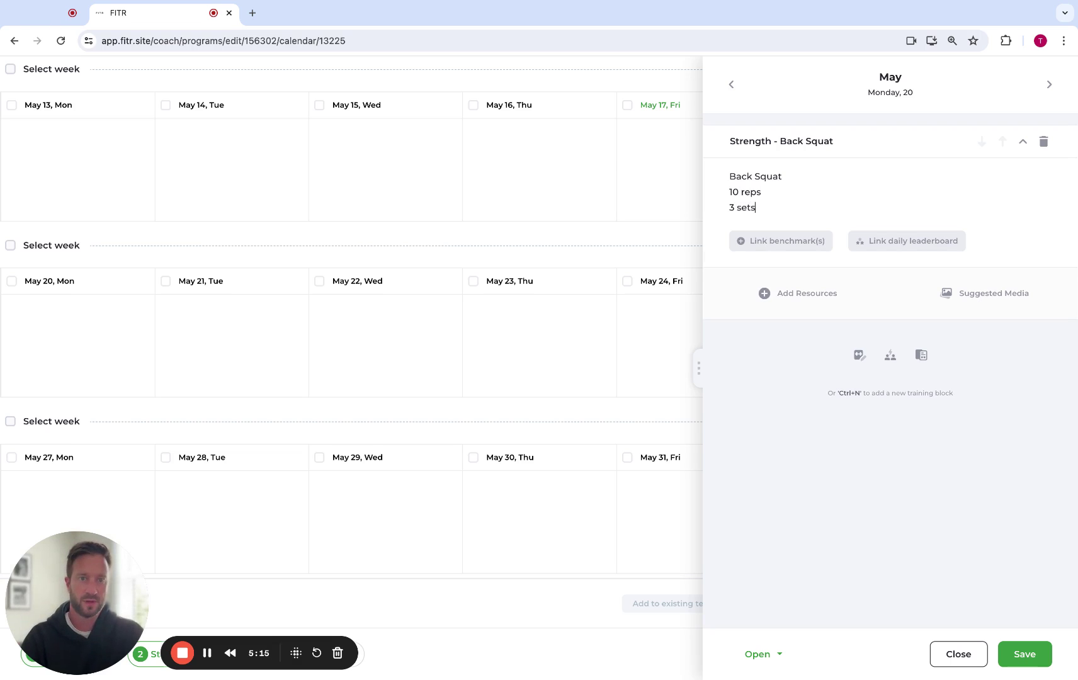
key("Return")
type("t 8050")
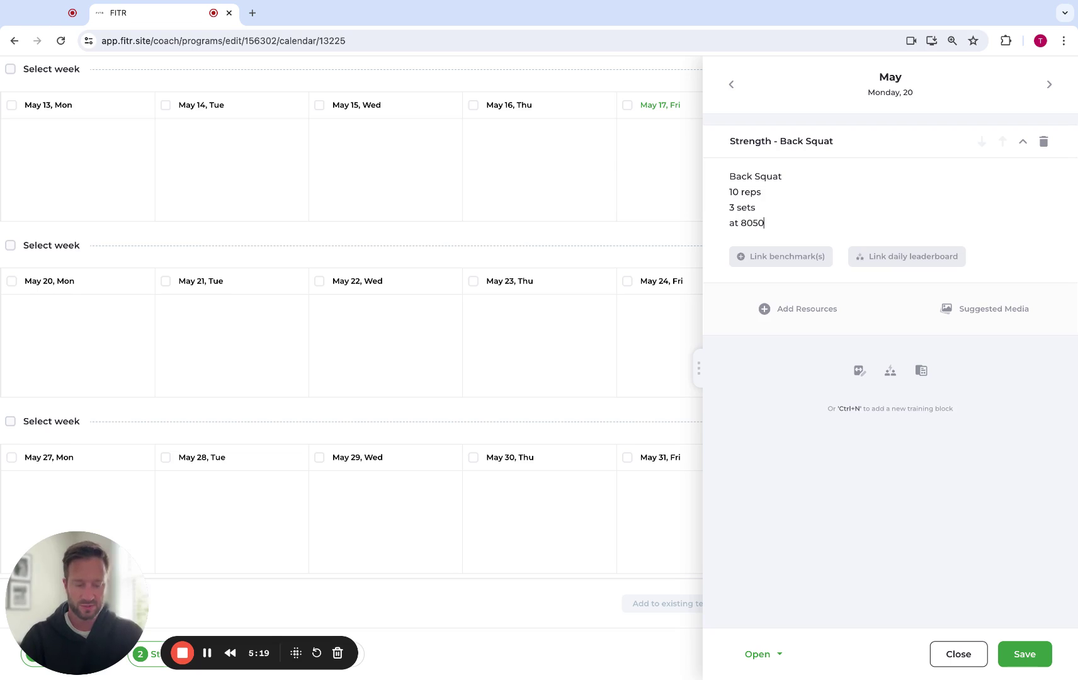
key("BackSpace")
key("BackSpace")
type("% 1R")
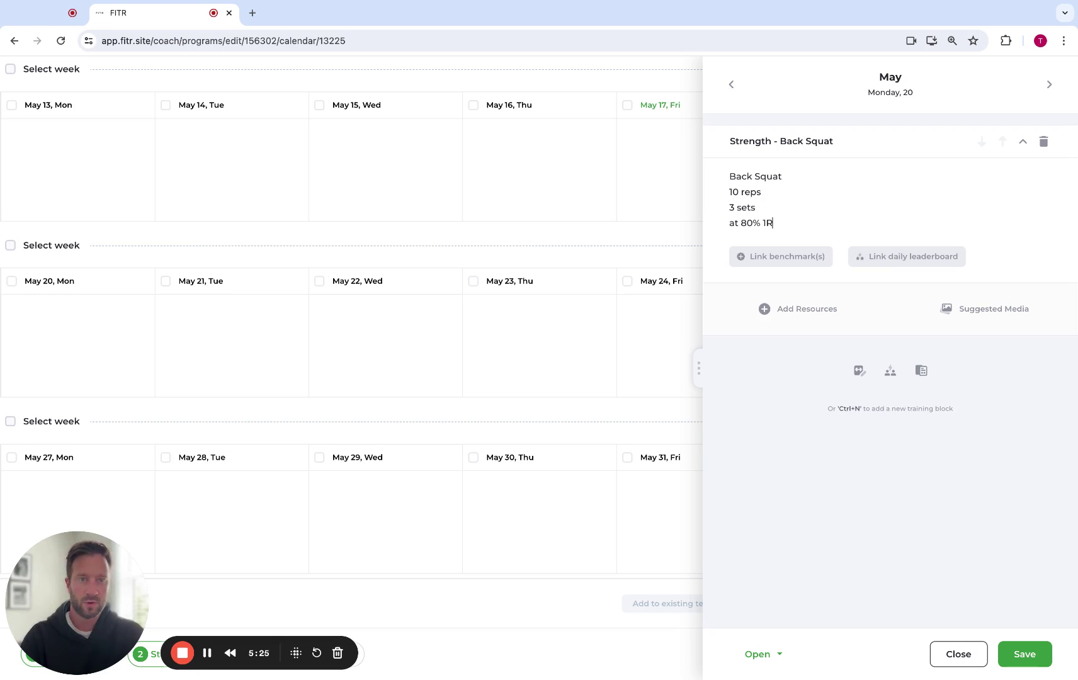
type("M =")
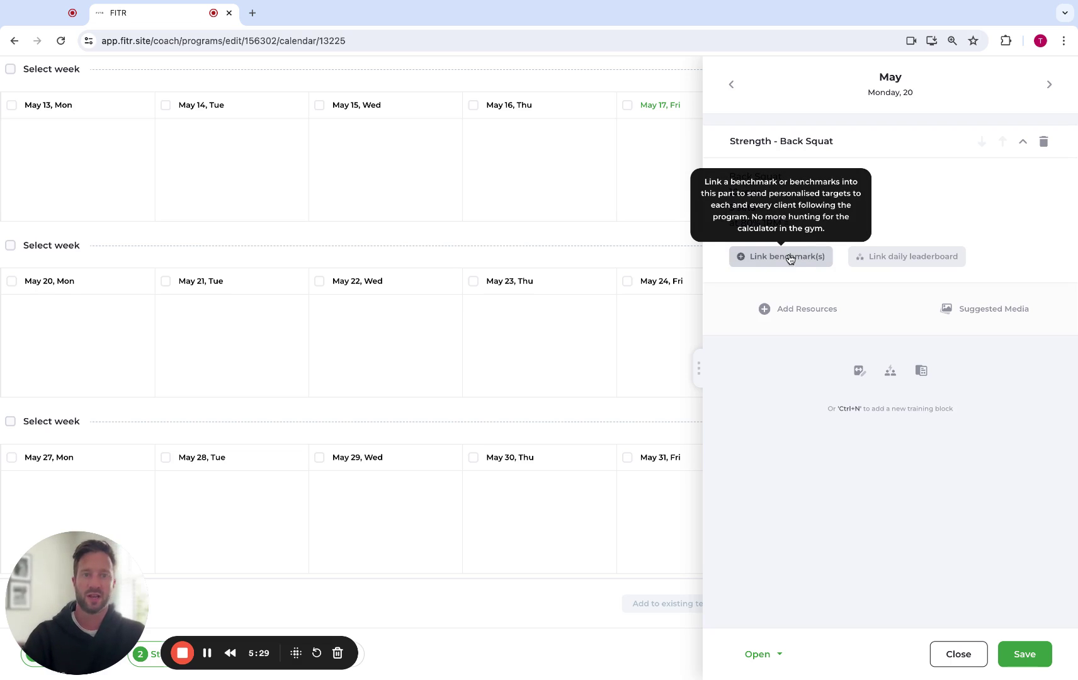
Search 'back squat' and link the 1RM Back Squat benchmark into the workout line
left_click(784, 263)
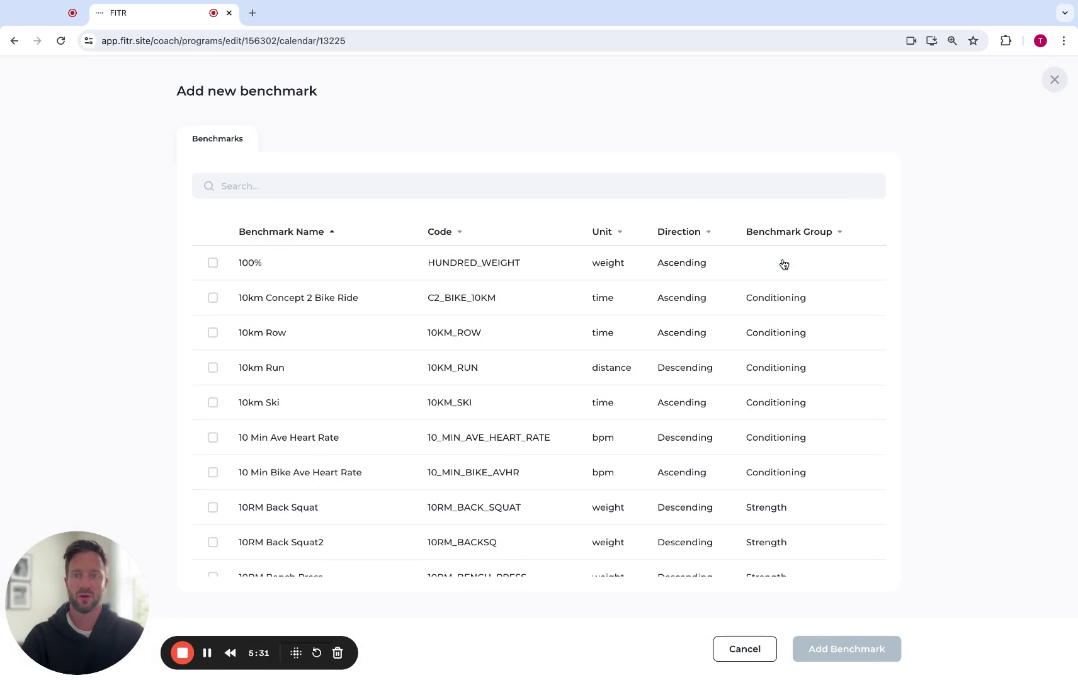
left_click(402, 187)
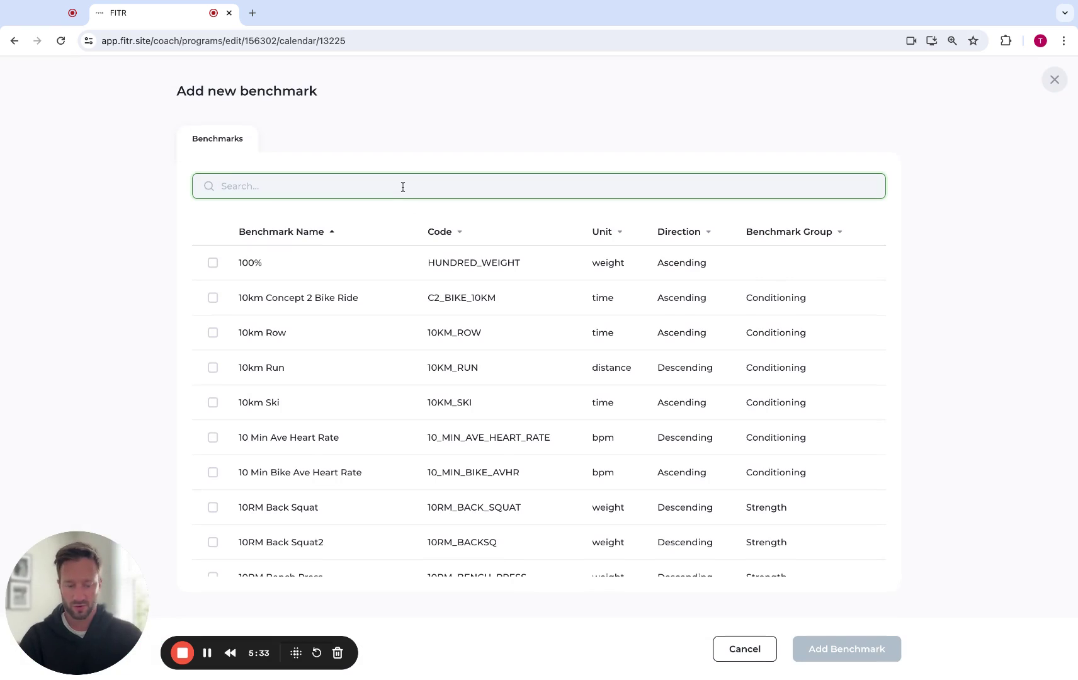
type("back squat")
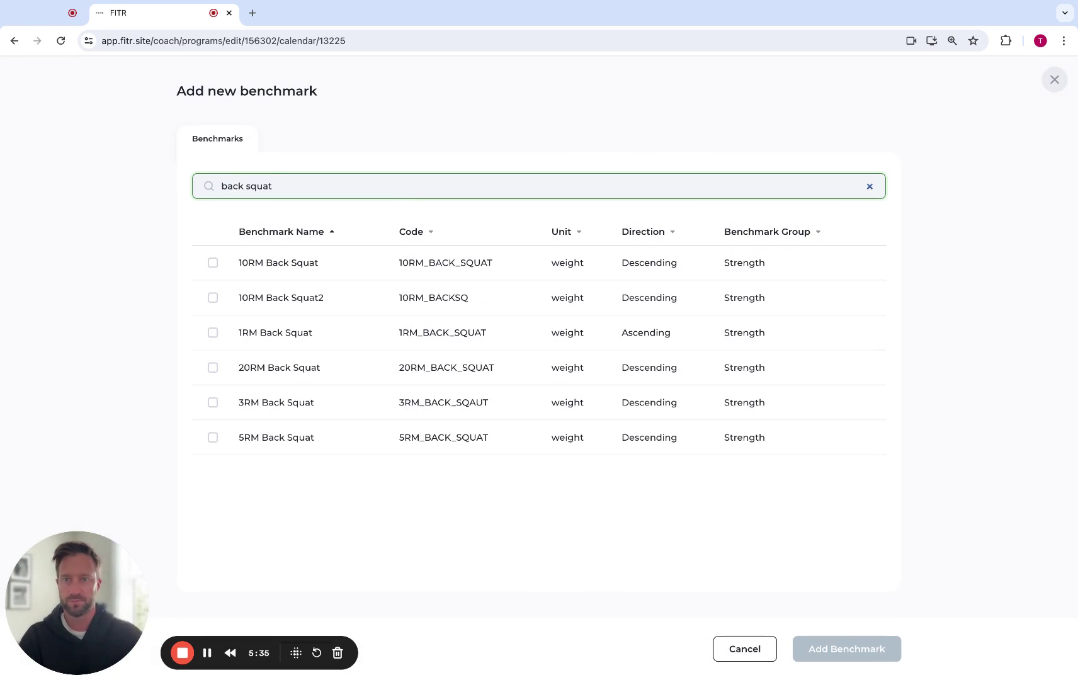
left_click(289, 337)
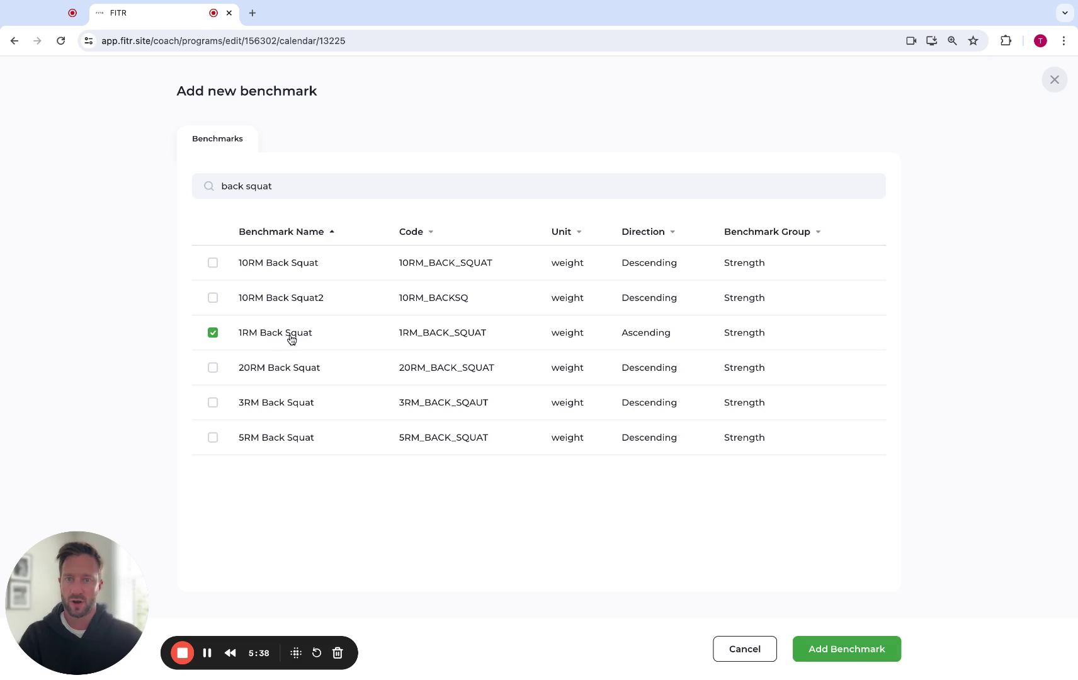
left_click(847, 649)
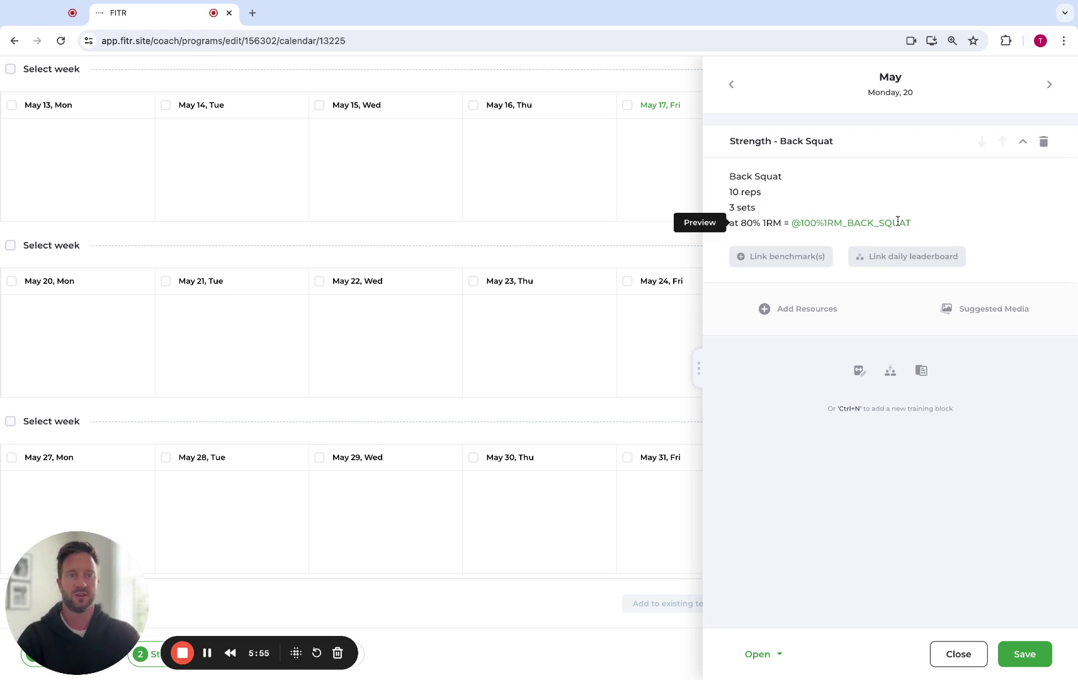
key("BackSpace")
key("BackSpace")
key("BackSpace")
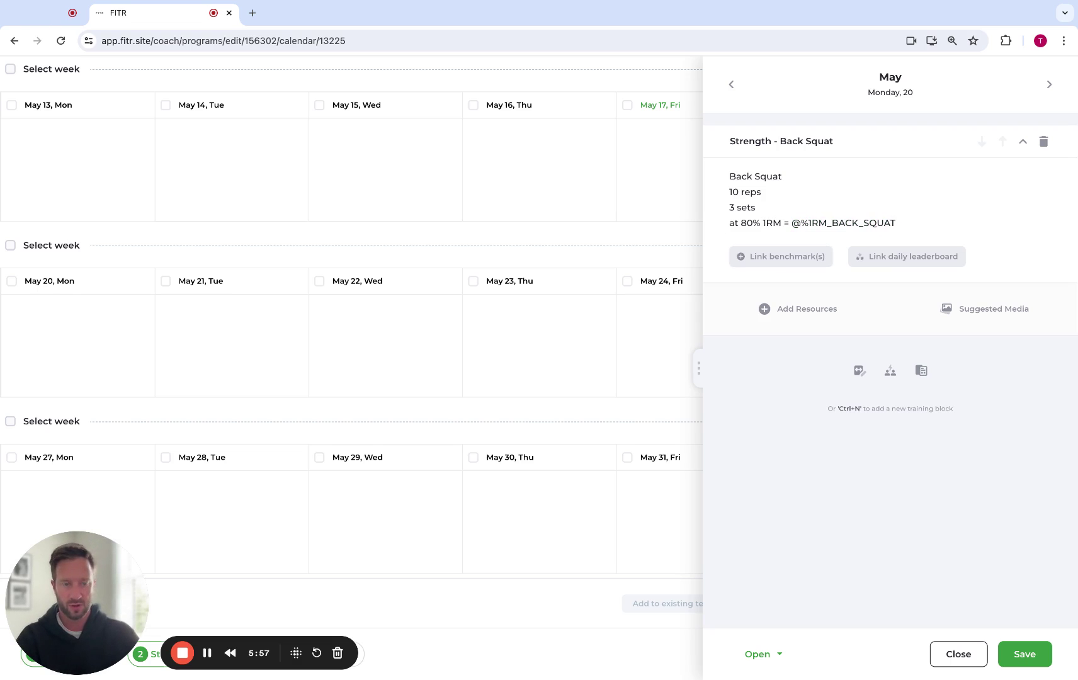
type("80")
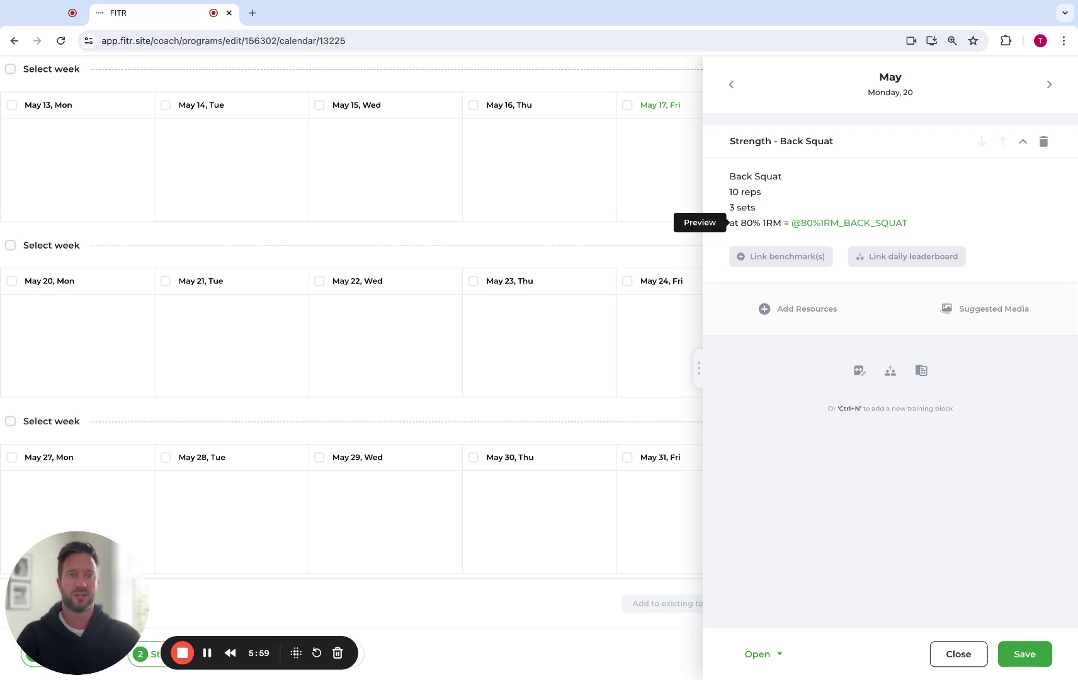
left_click(712, 223)
left_click(565, 250)
type("100")
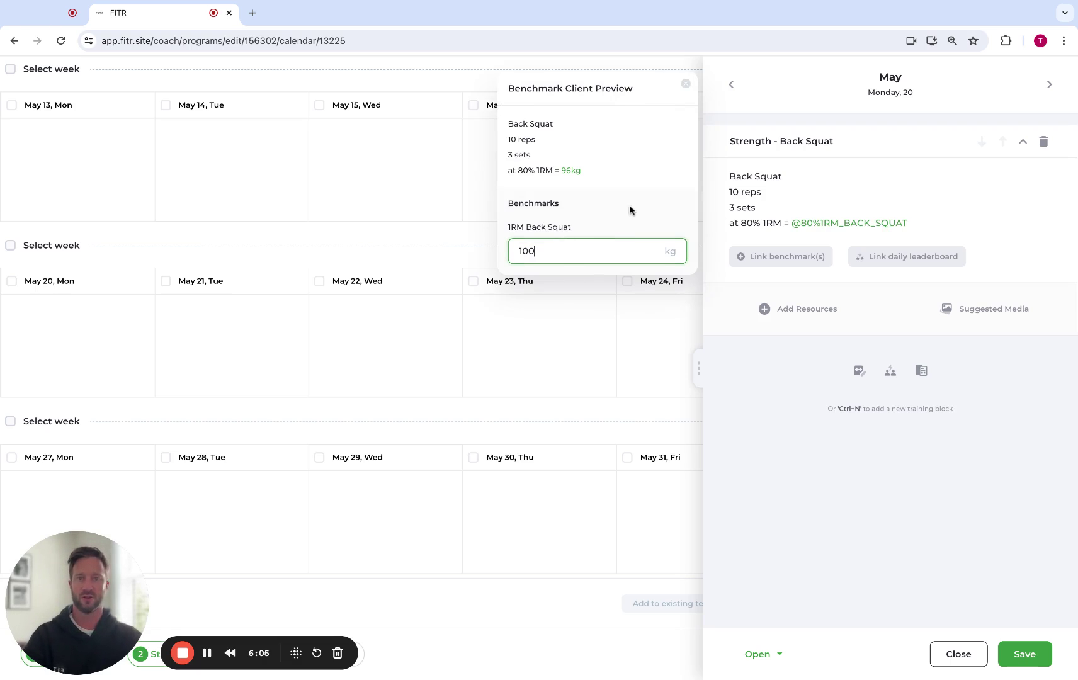
left_click(632, 215)
left_click_drag(596, 183, 502, 175)
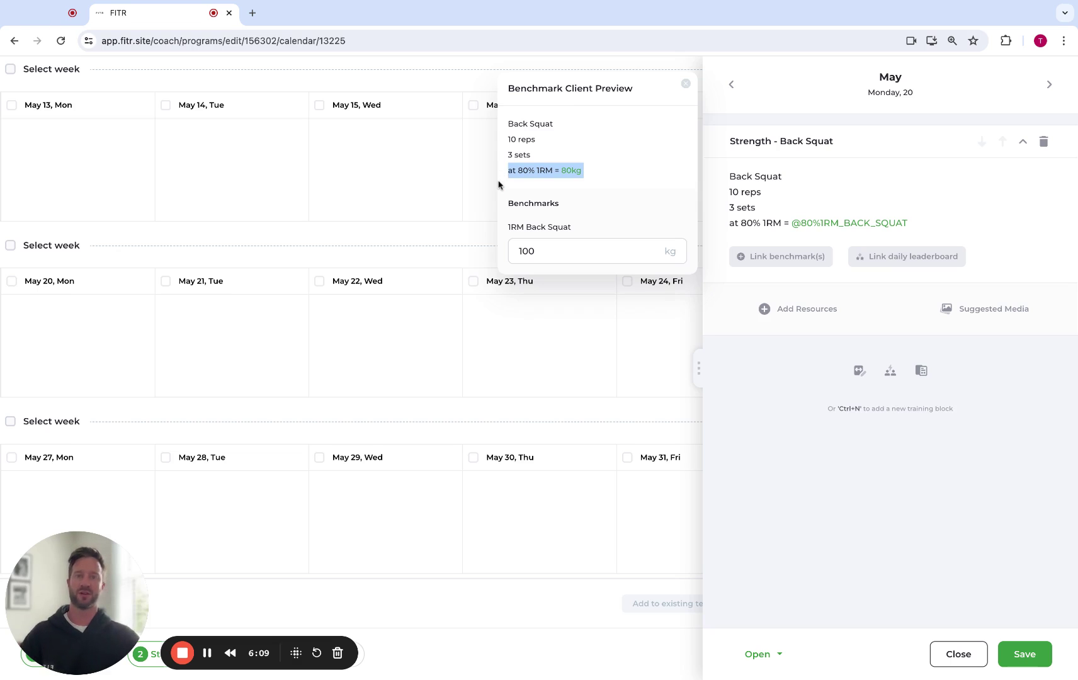
left_click(597, 177)
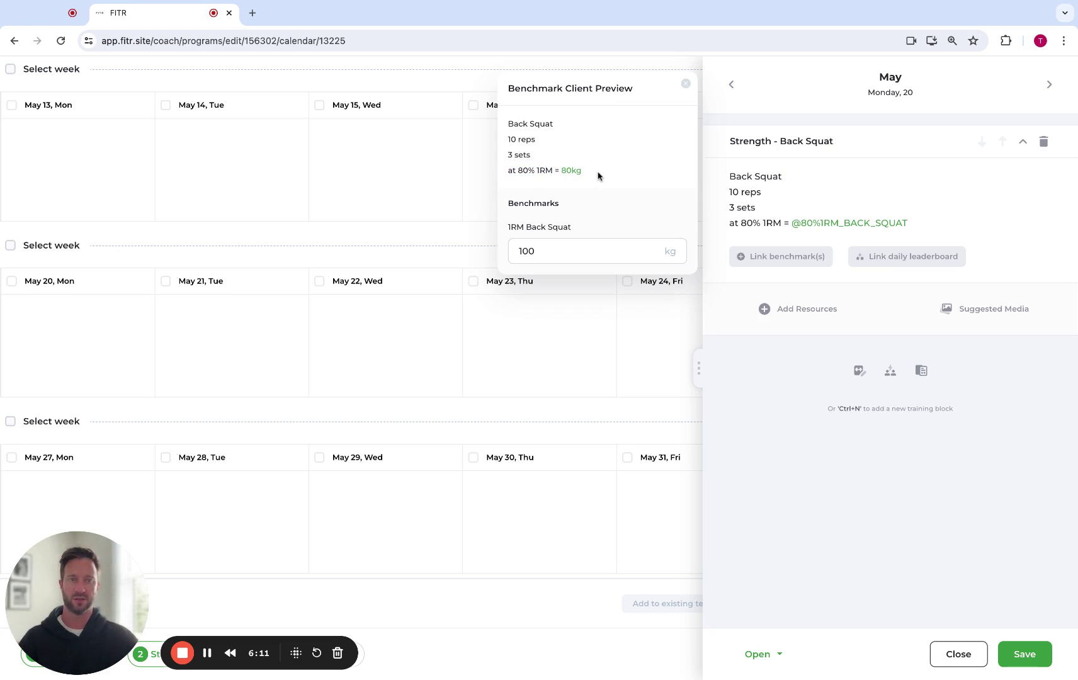
double_click(954, 237)
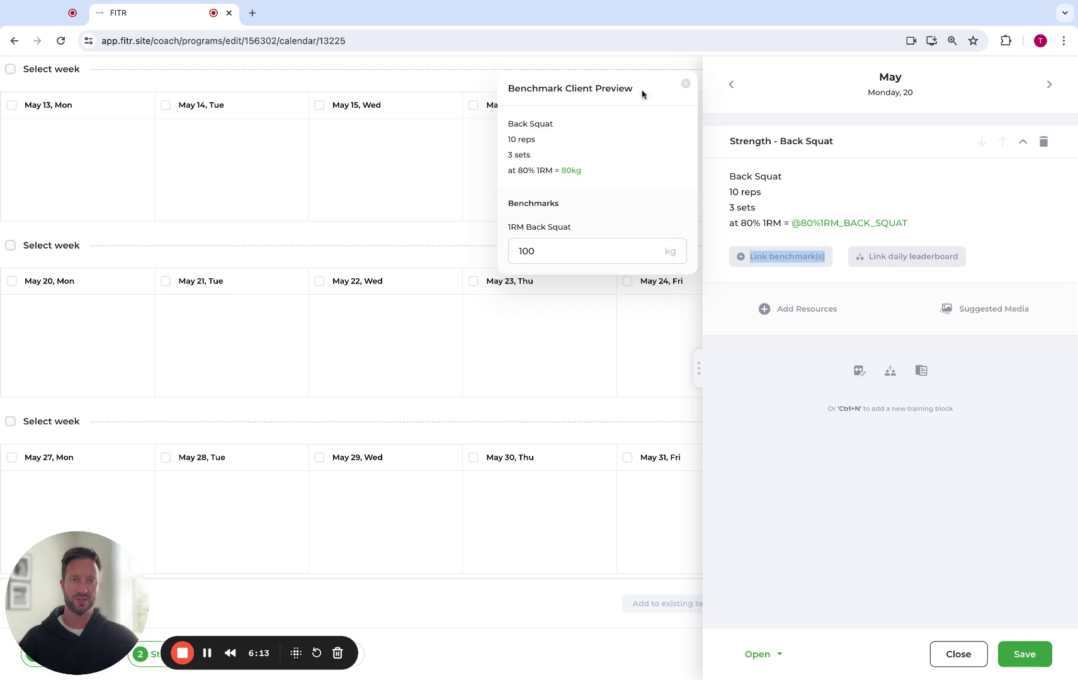
left_click(686, 83)
Select the block's workout text, then return the caret to the end of the formula
left_click(917, 223)
key("shift+Left")
key("shift+Left")
key("shift+Left")
key("shift+Up")
key("shift+Up")
key("shift+Up")
key("shift+Home")
left_click(877, 190)
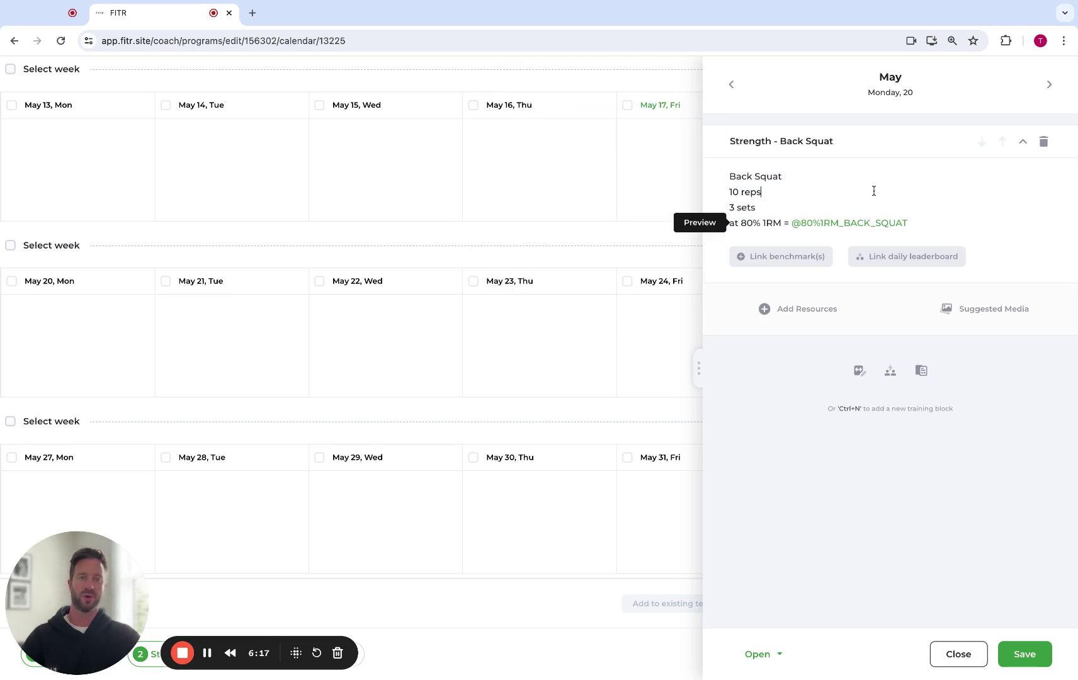
left_click(936, 225)
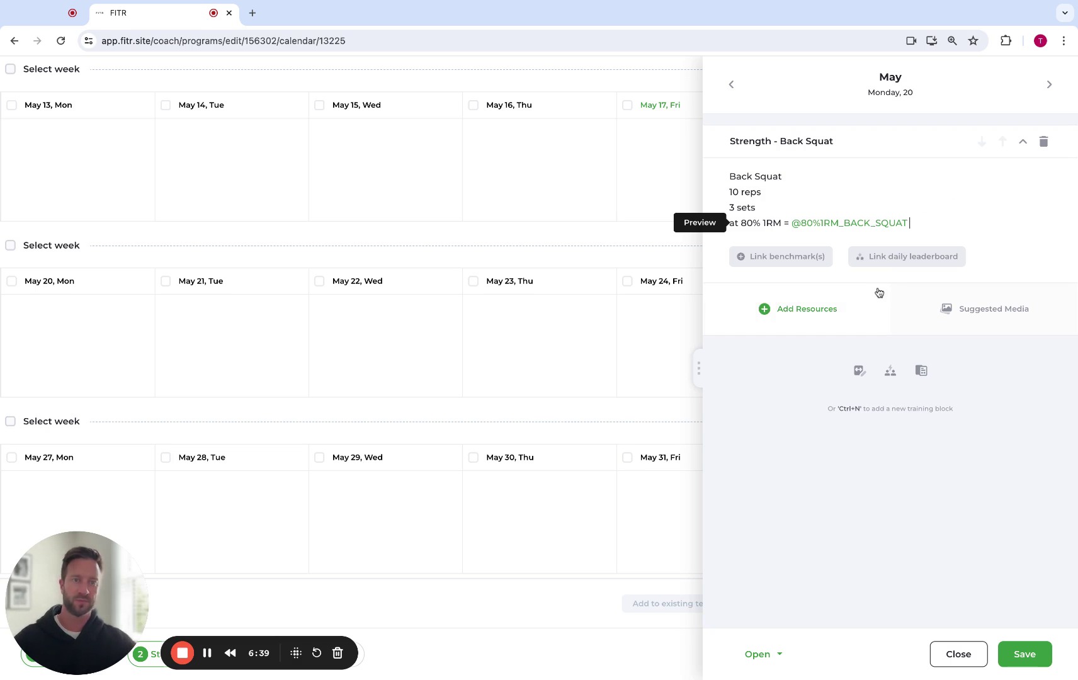
Attach the 'FITR Logo Fitr black (2)' image and 'How to Perform the Barbell Squat' video to Back Squat
left_click(808, 315)
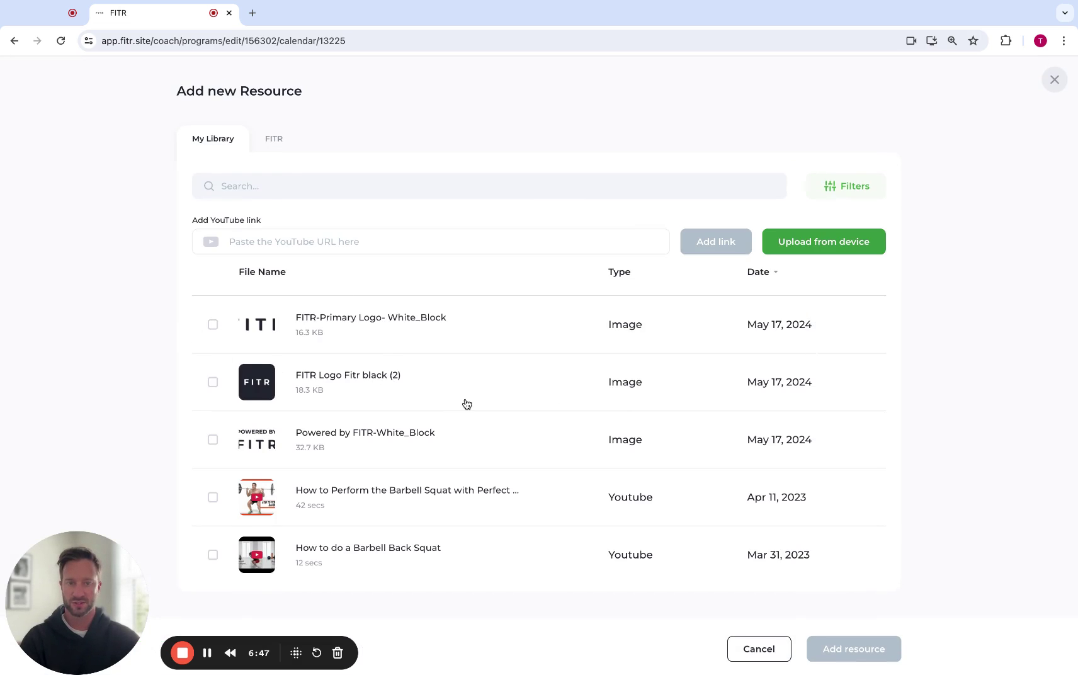
scroll(465, 405, "down", 1)
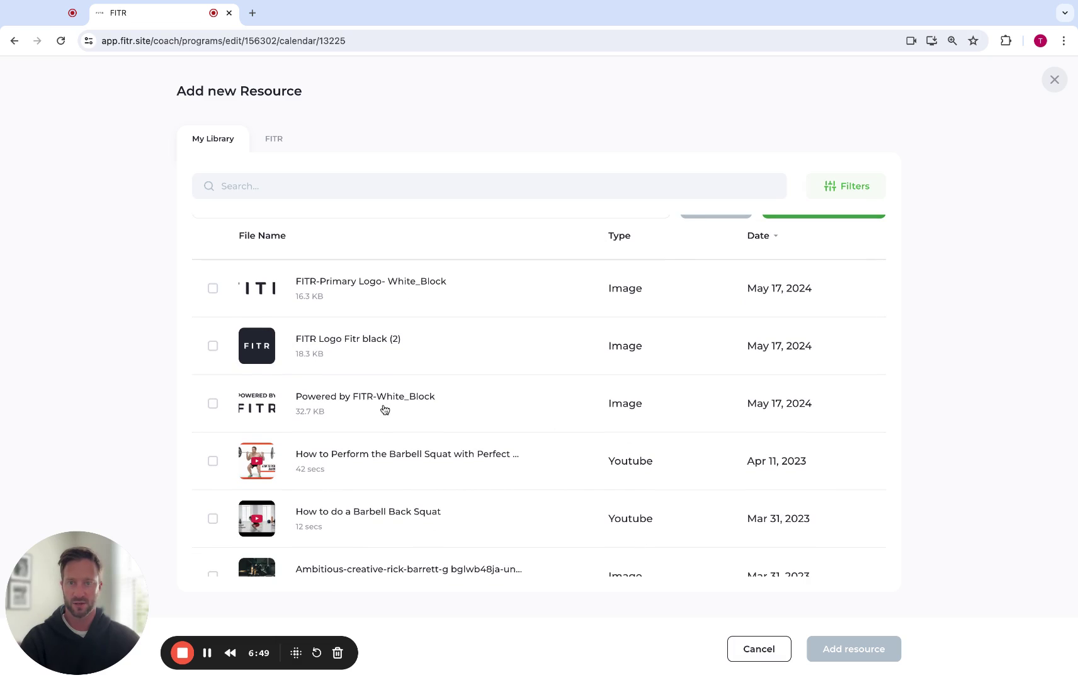
left_click(394, 360)
scroll(440, 422, "down", 2)
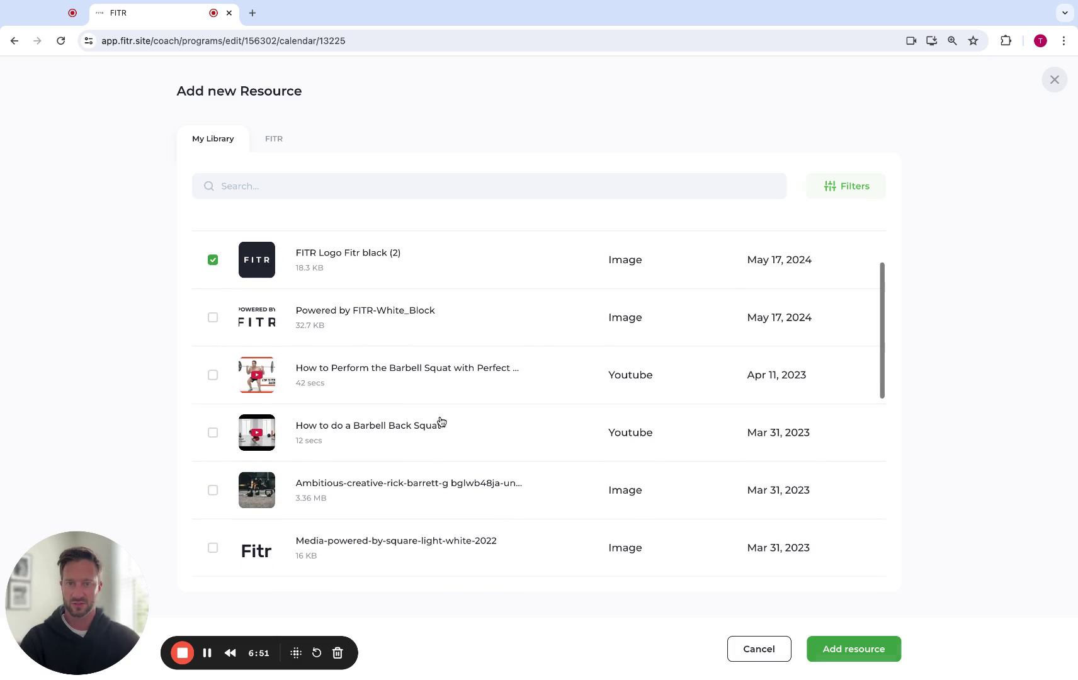
left_click(435, 380)
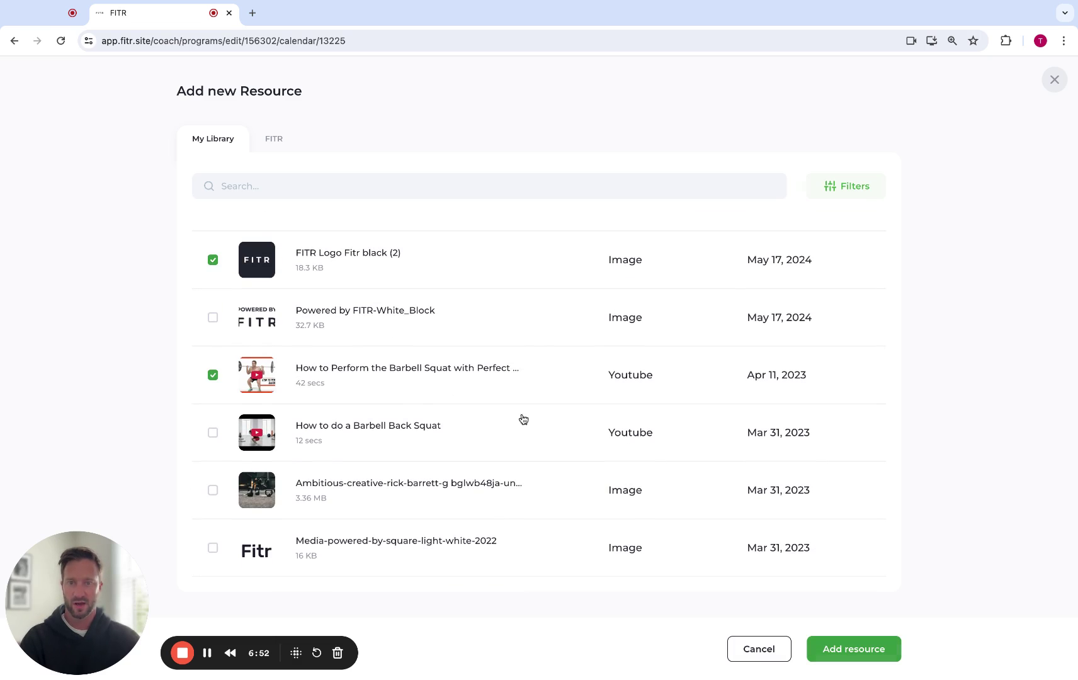
left_click(857, 654)
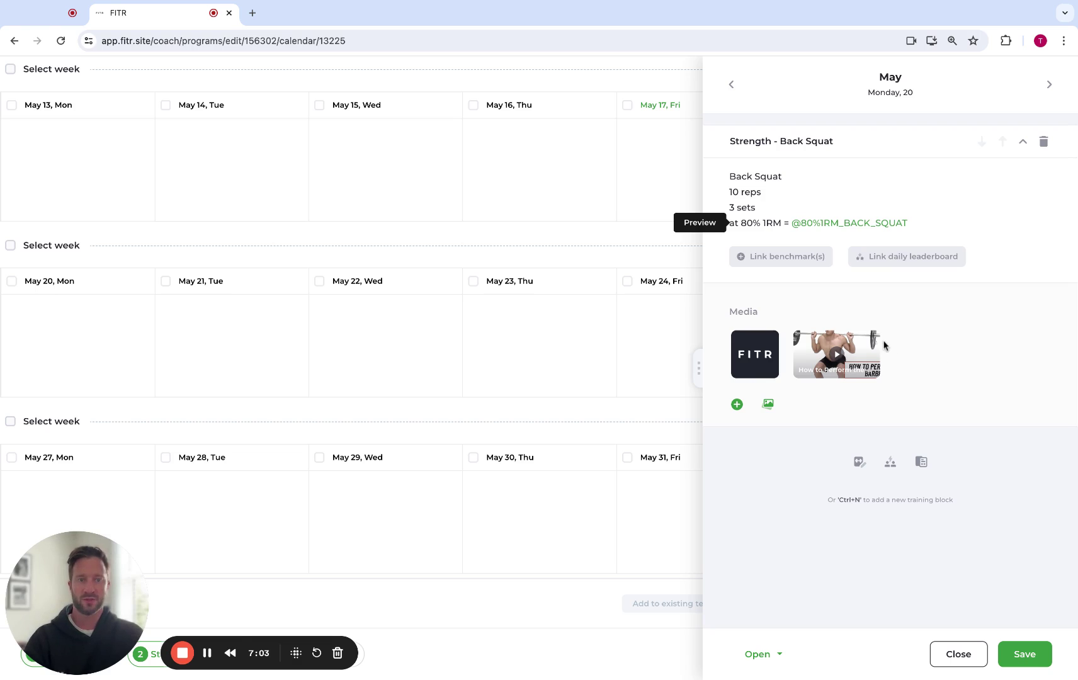
mouse_move(837, 354)
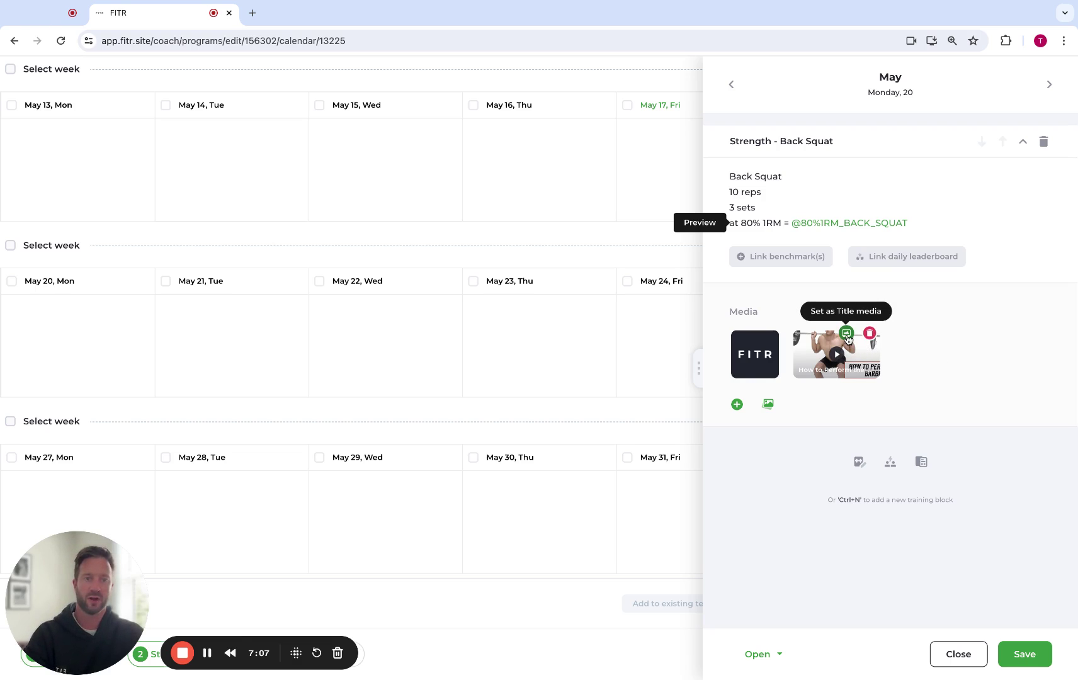
Make the squat video the title media, then save and close the May 20 day
left_click(847, 334)
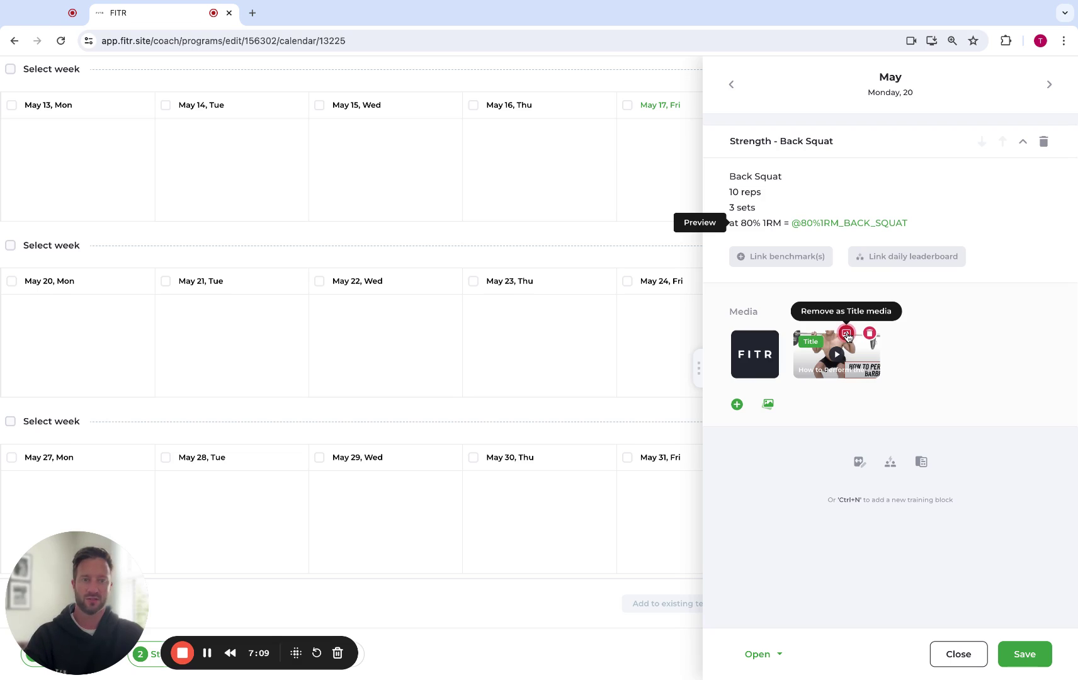
left_click(1027, 654)
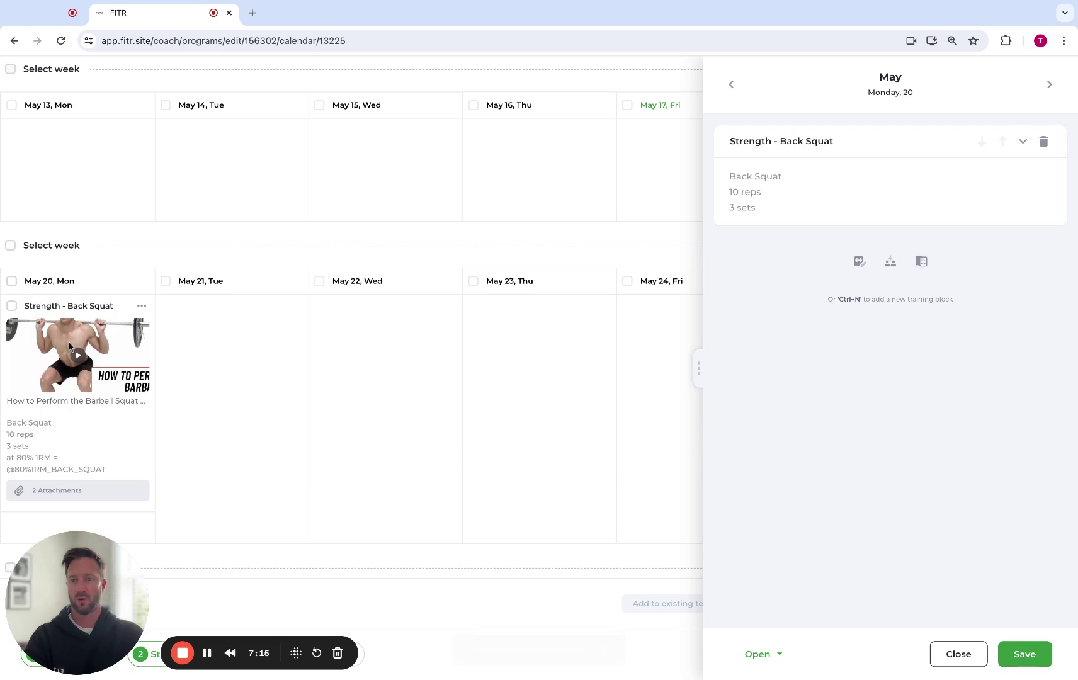
left_click(1024, 654)
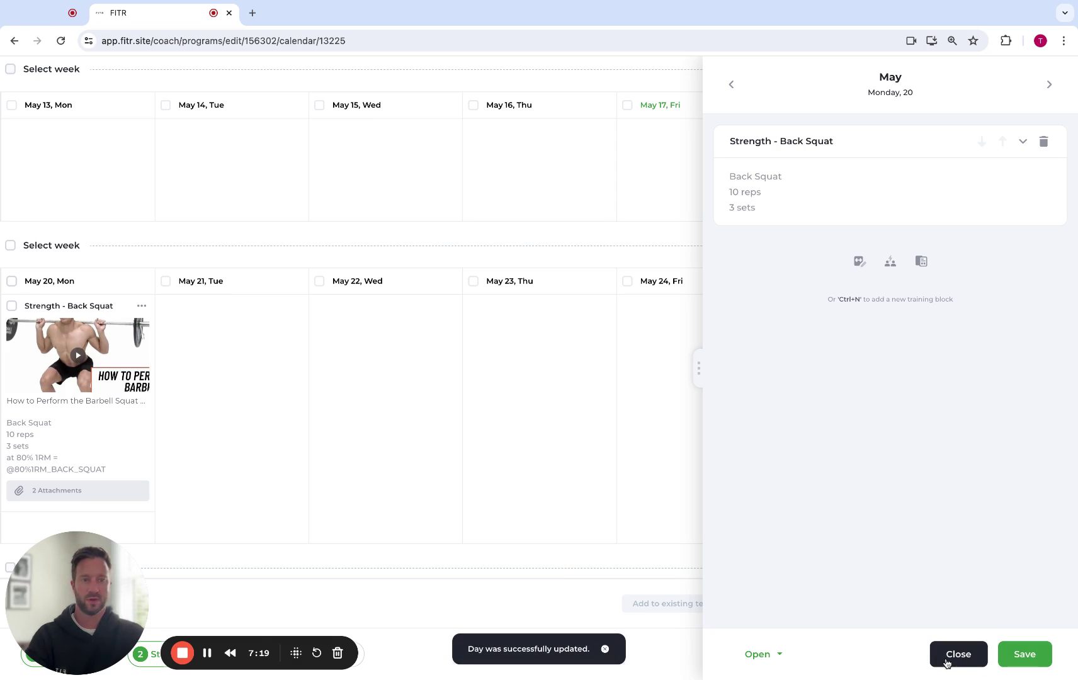
left_click(959, 655)
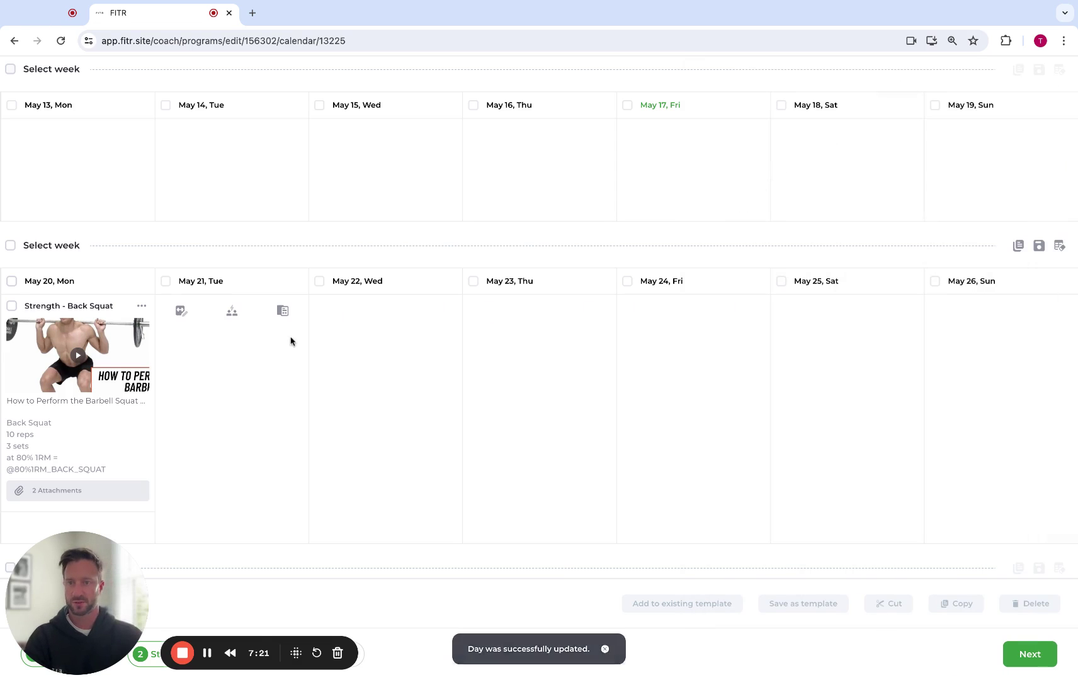
scroll(252, 366, "down", 1)
scroll(249, 368, "down", 1)
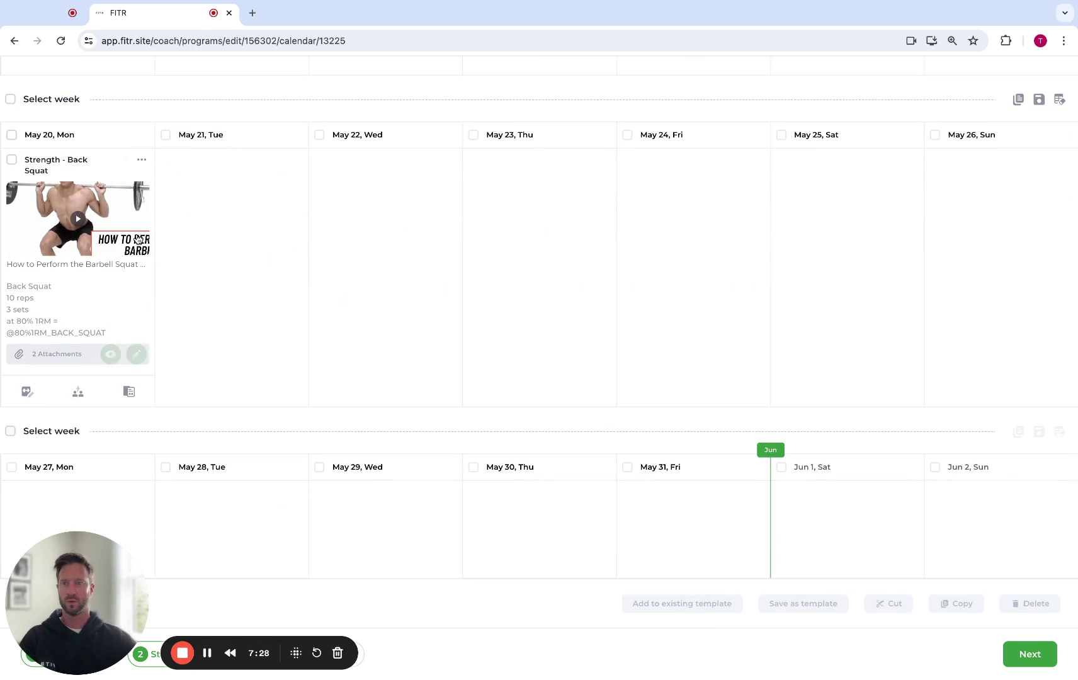
mouse_move(78, 396)
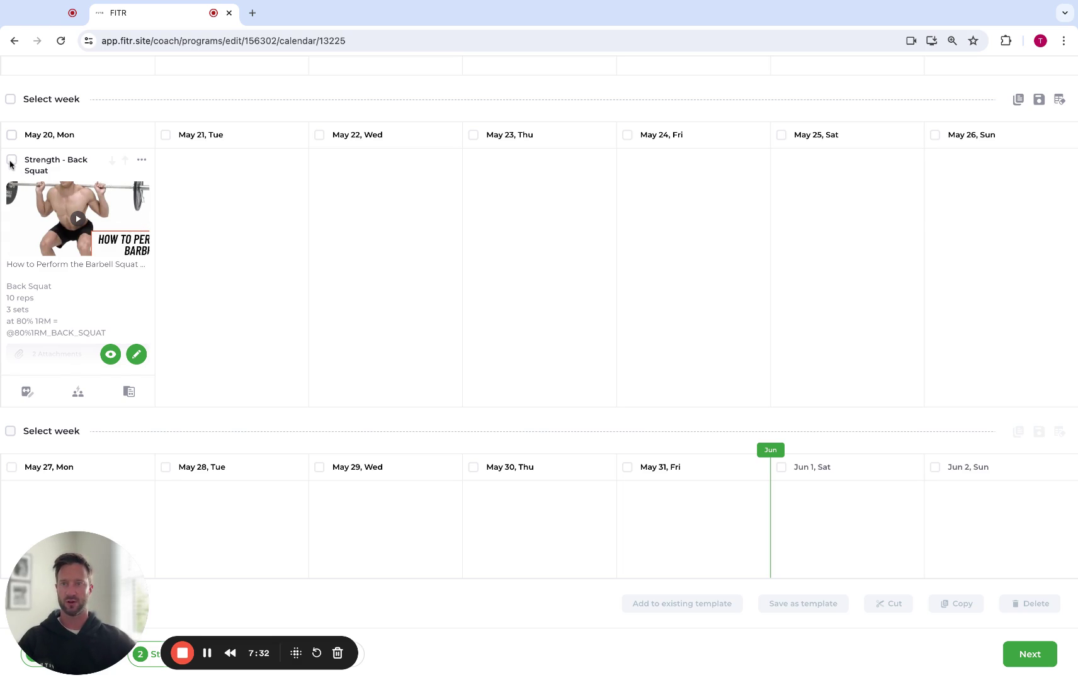
Select the May 20 Back Squat card and create a day template named 'Example 1' from it
left_click(10, 162)
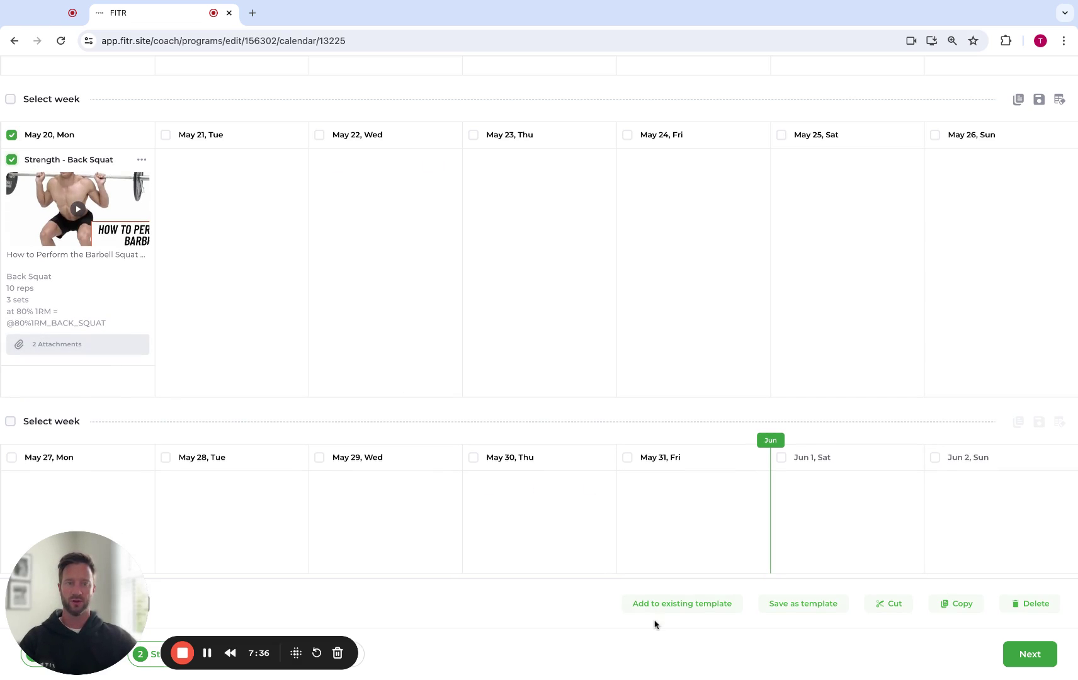
left_click(807, 607)
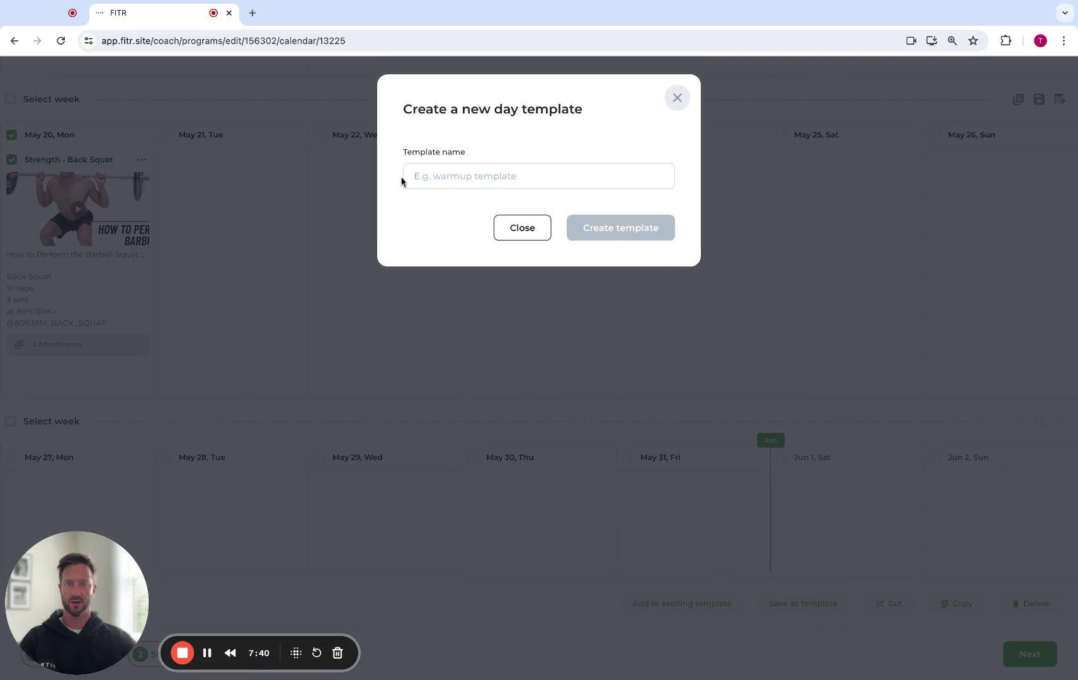
left_click(457, 178)
type("Example 1")
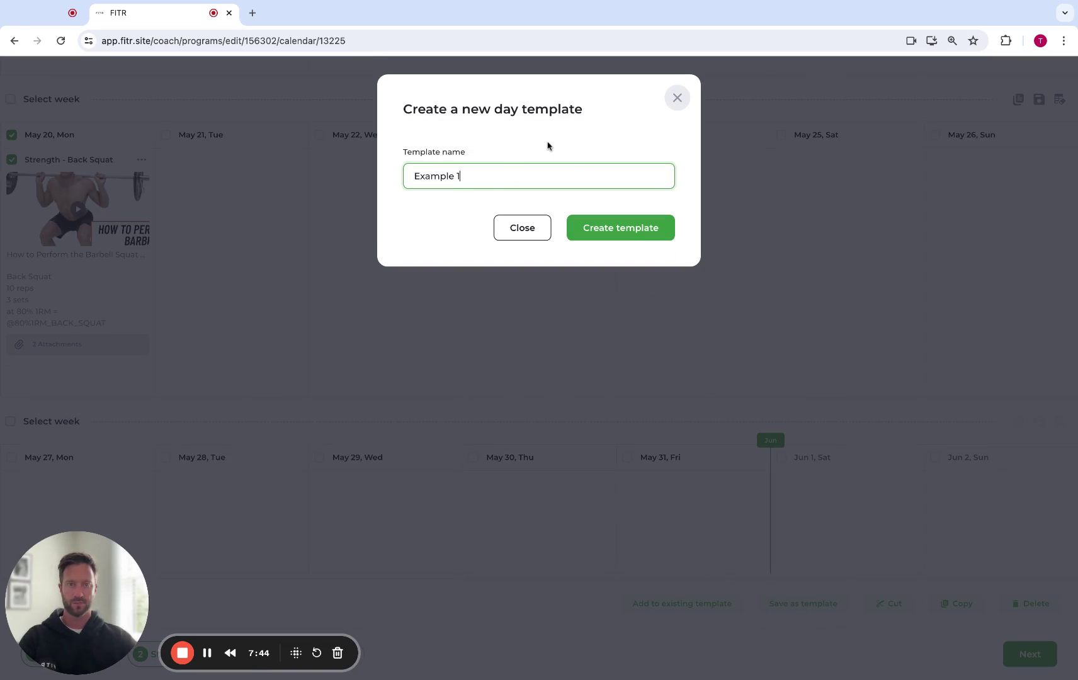
left_click(651, 225)
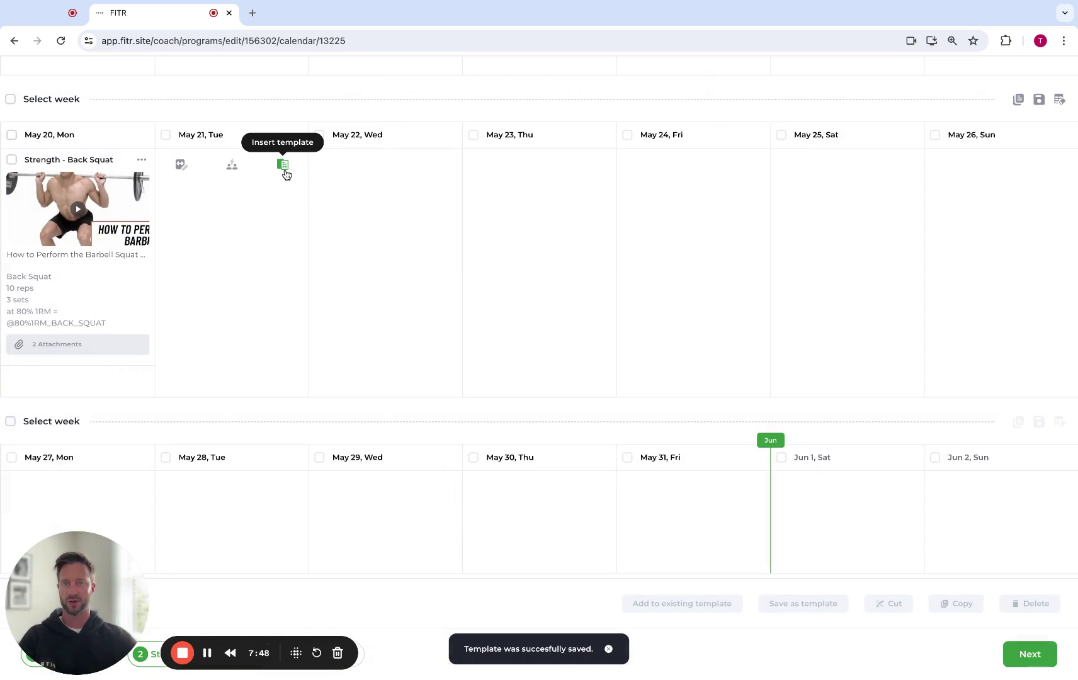
Insert the Example 1 template on May 21 and move its Back Squat session to May 22
left_click(286, 173)
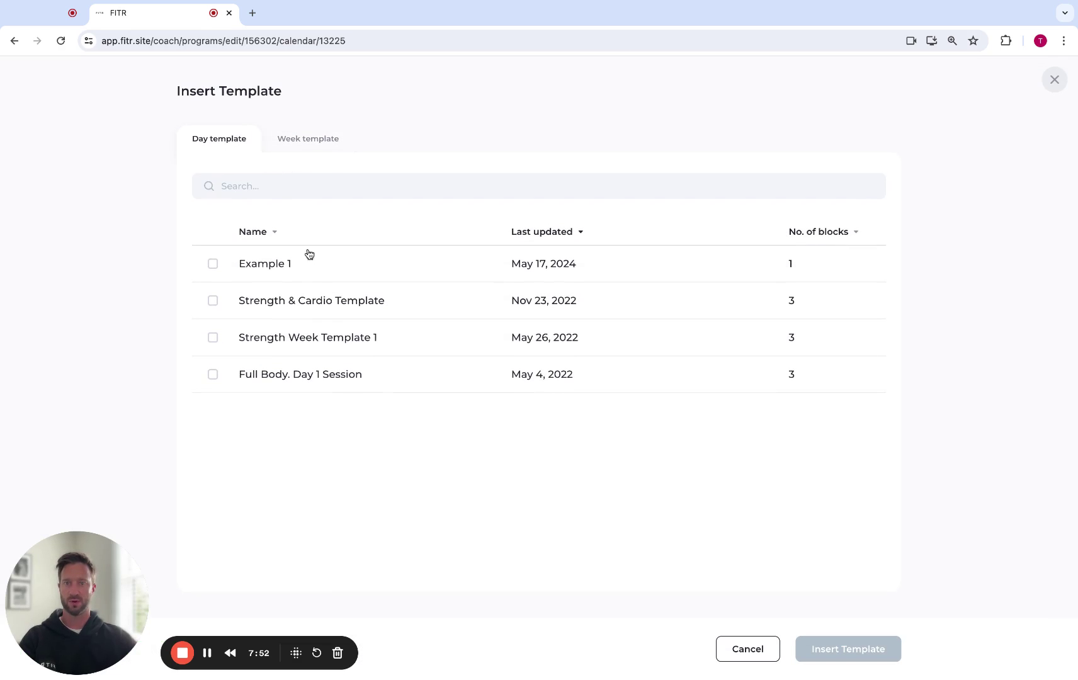
left_click(281, 264)
left_click(868, 651)
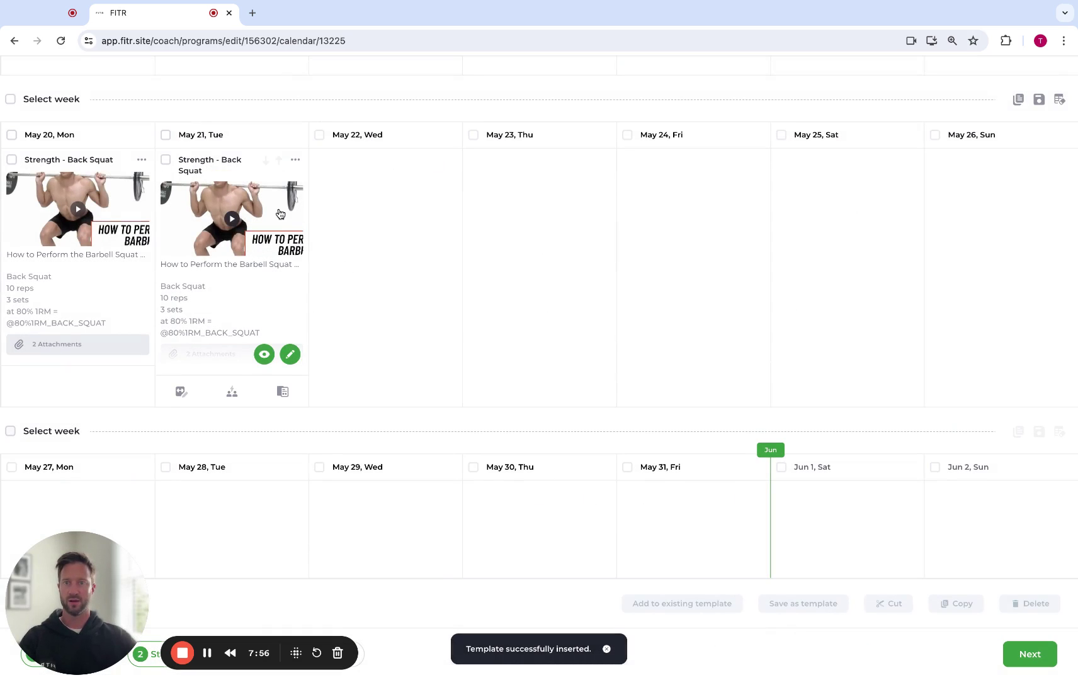
left_click_drag(274, 211, 422, 208)
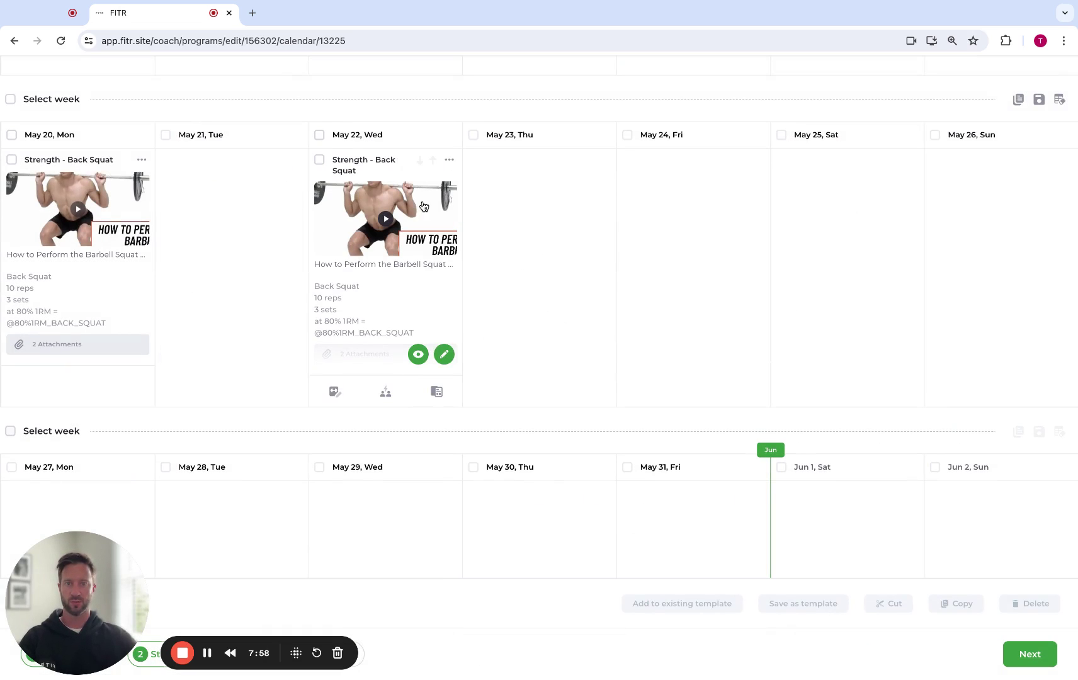
Copy the May 22 Back Squat session onto Friday May 24
left_click(319, 160)
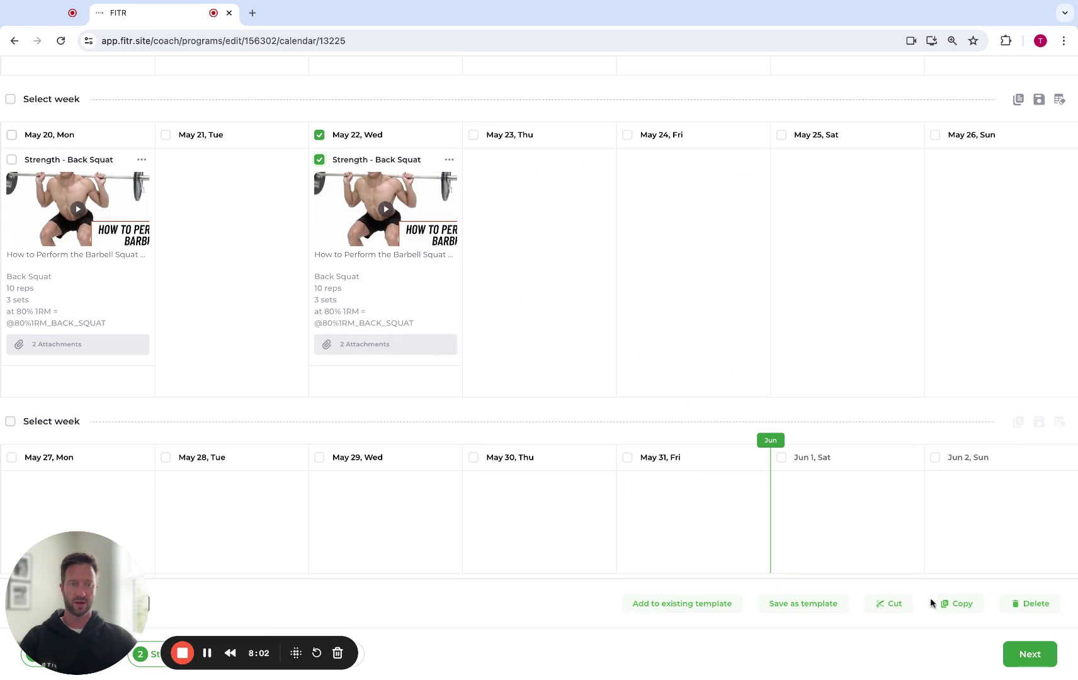
left_click(954, 605)
left_click(740, 167)
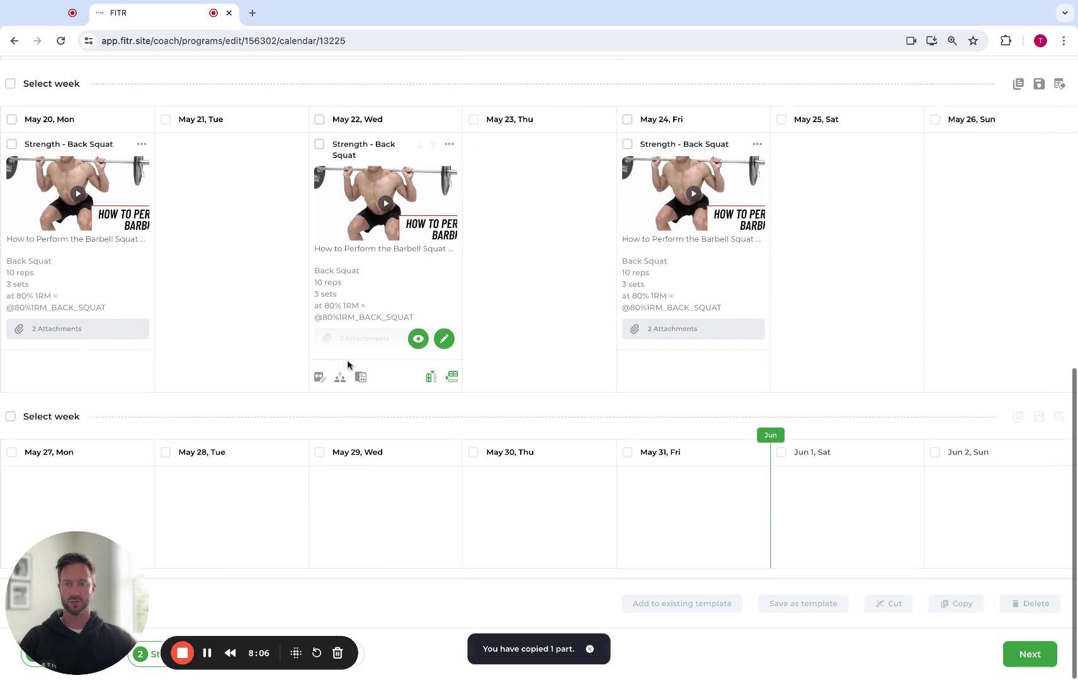
mouse_move(77, 514)
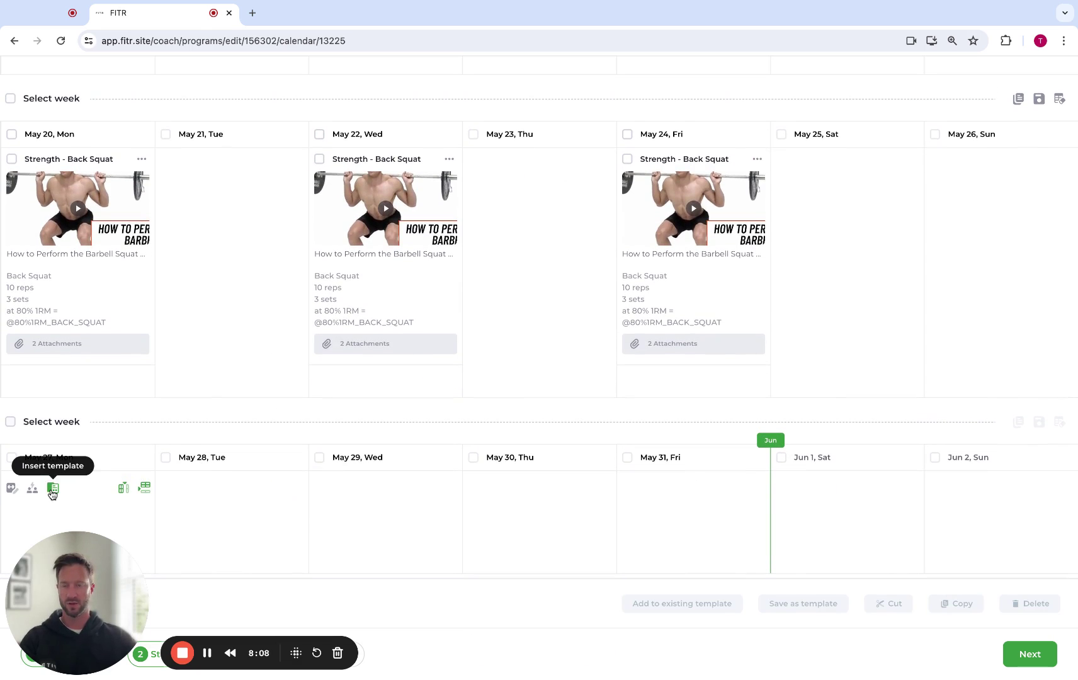
Insert the 'Full Body. Week Template' starting on the May 27 week
left_click(53, 490)
left_click(305, 139)
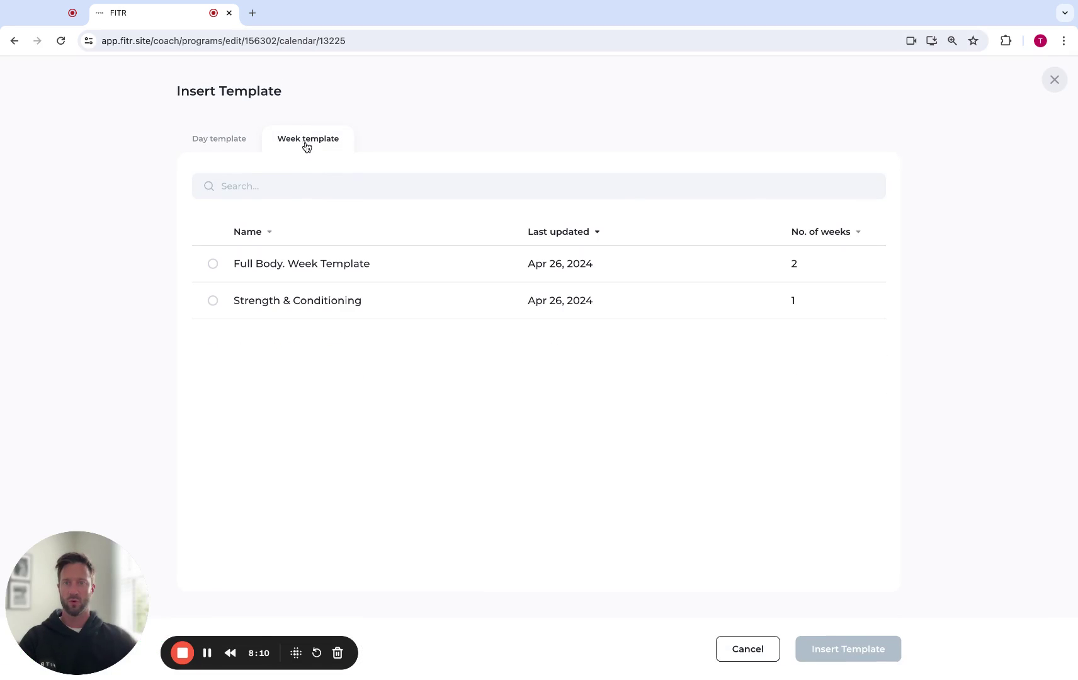
left_click(345, 275)
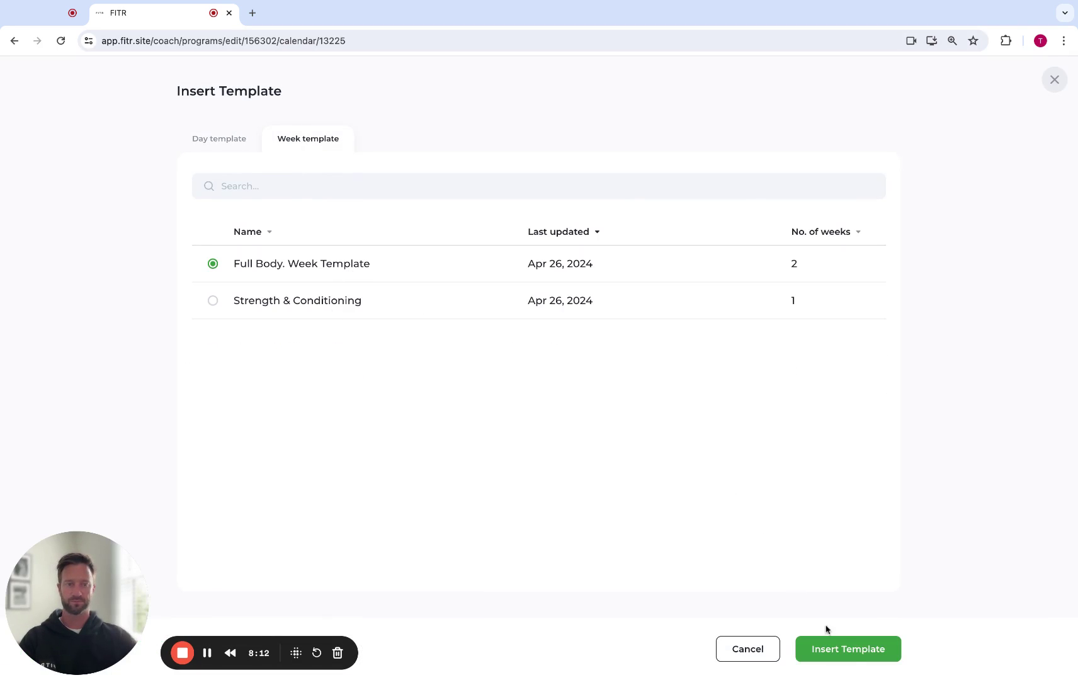
left_click(850, 650)
scroll(392, 410, "down", 5)
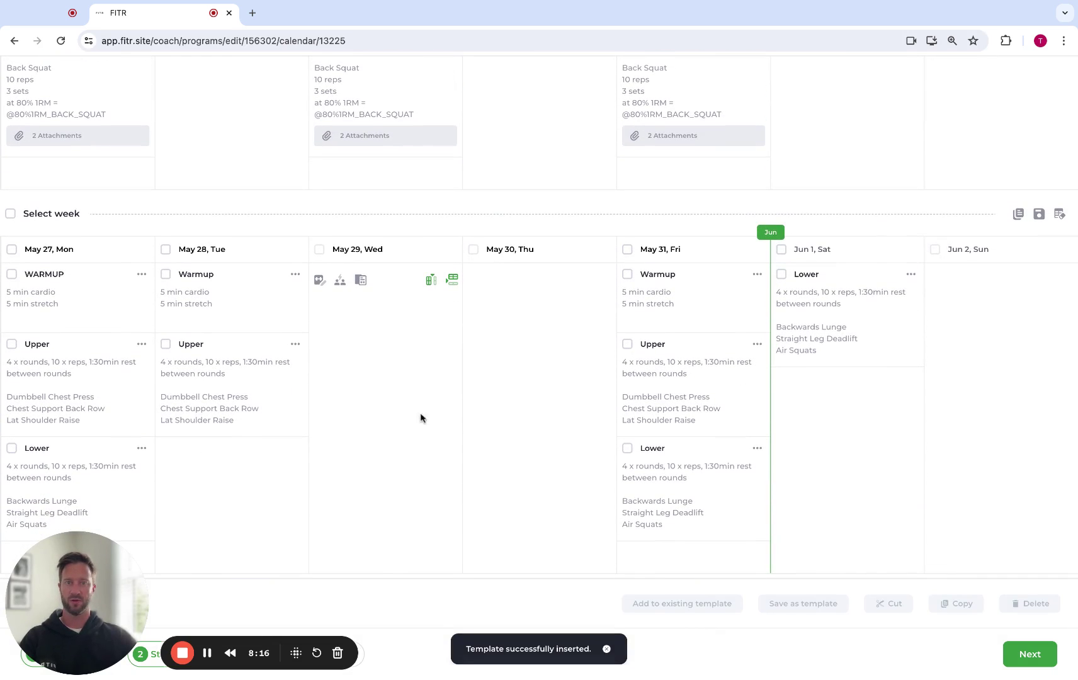
Move Friday's Warmup, Upper and Lower workouts to Thursday May 30
left_click_drag(638, 308, 556, 308)
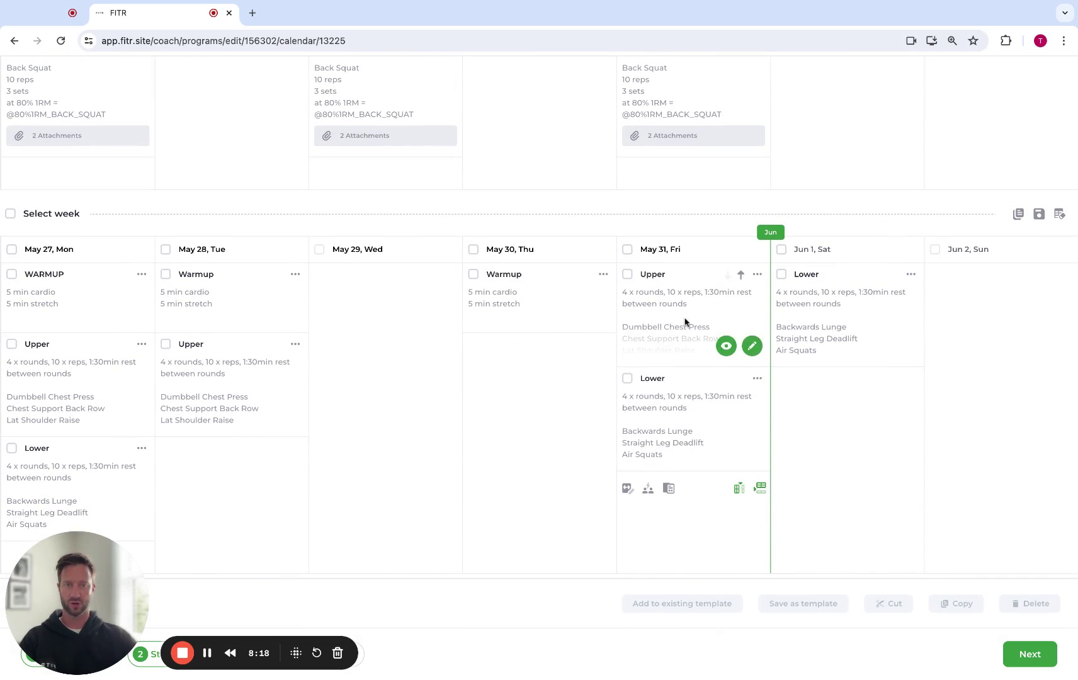
left_click_drag(687, 322, 553, 425)
left_click_drag(660, 335, 534, 463)
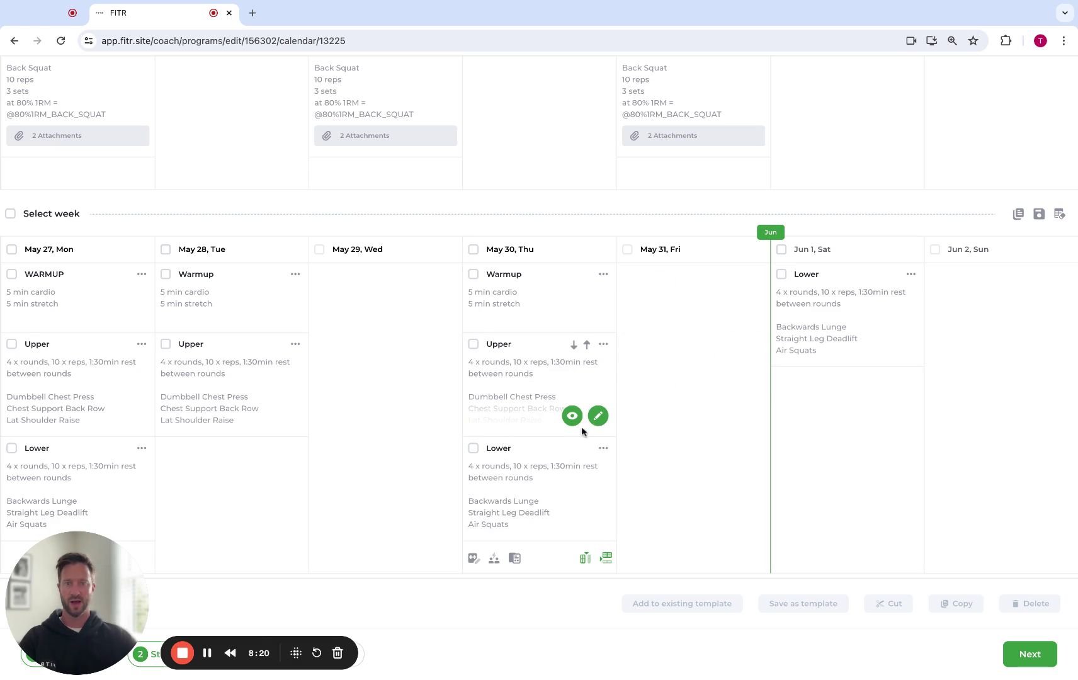
left_click(598, 416)
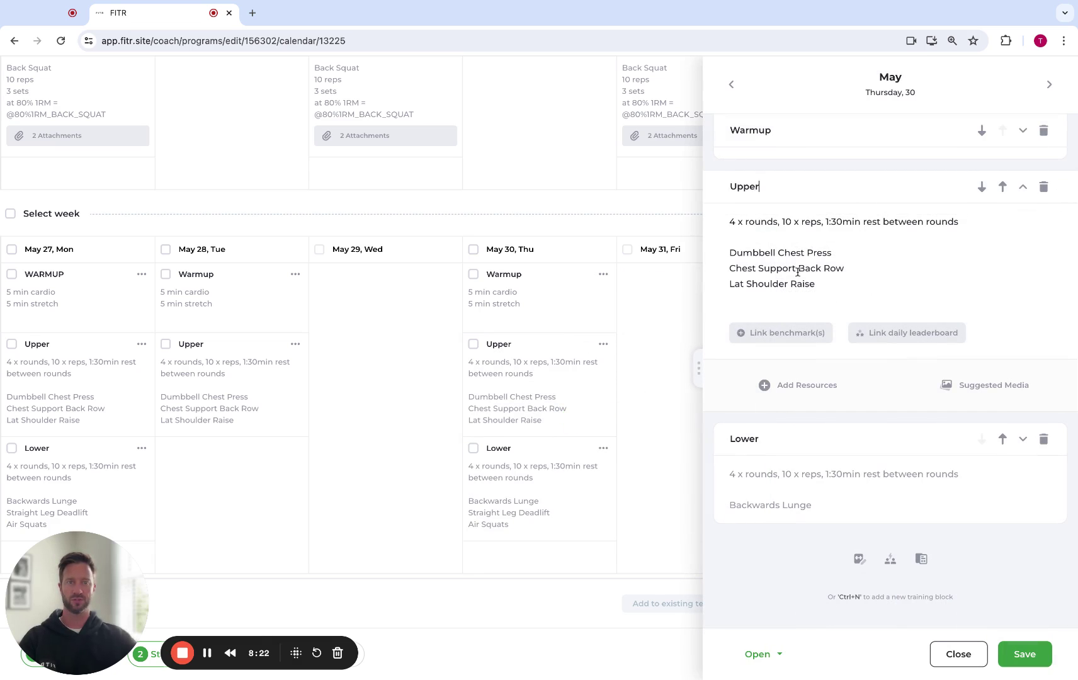
left_click(848, 294)
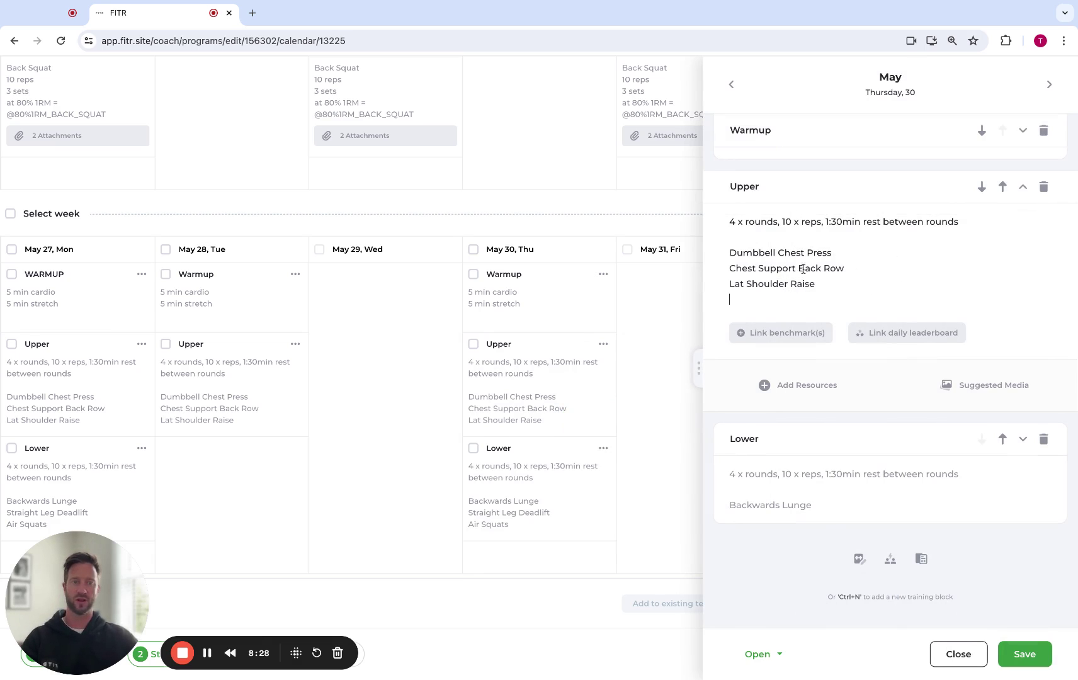
left_click(1025, 655)
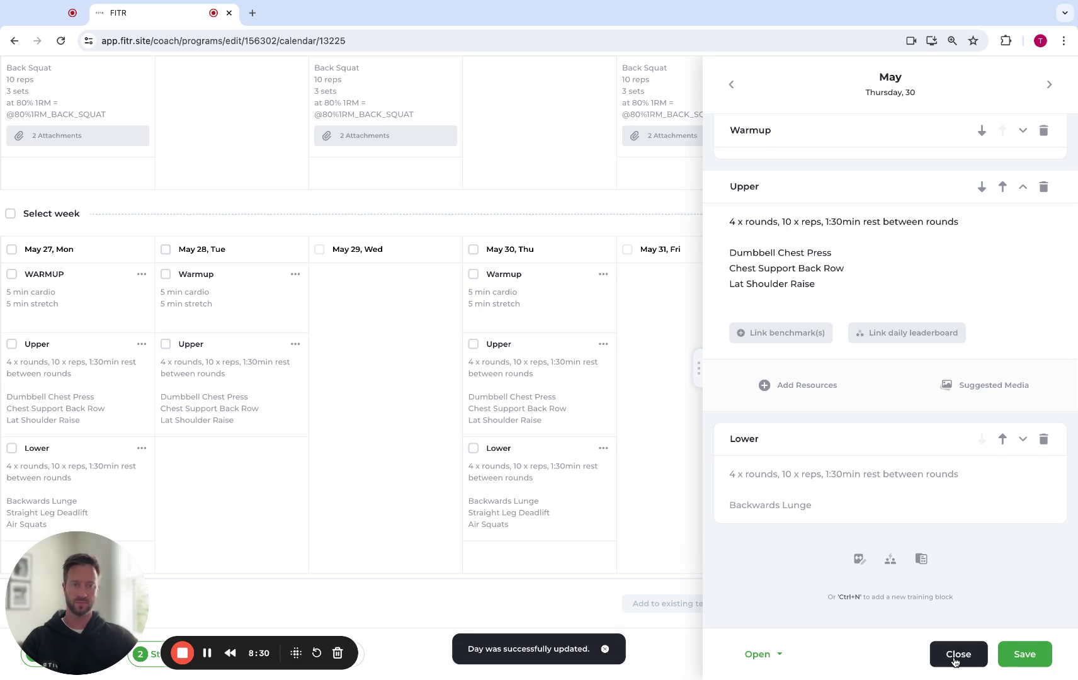
left_click(958, 654)
scroll(354, 438, "up", 5)
scroll(345, 433, "up", 5)
left_click(250, 82)
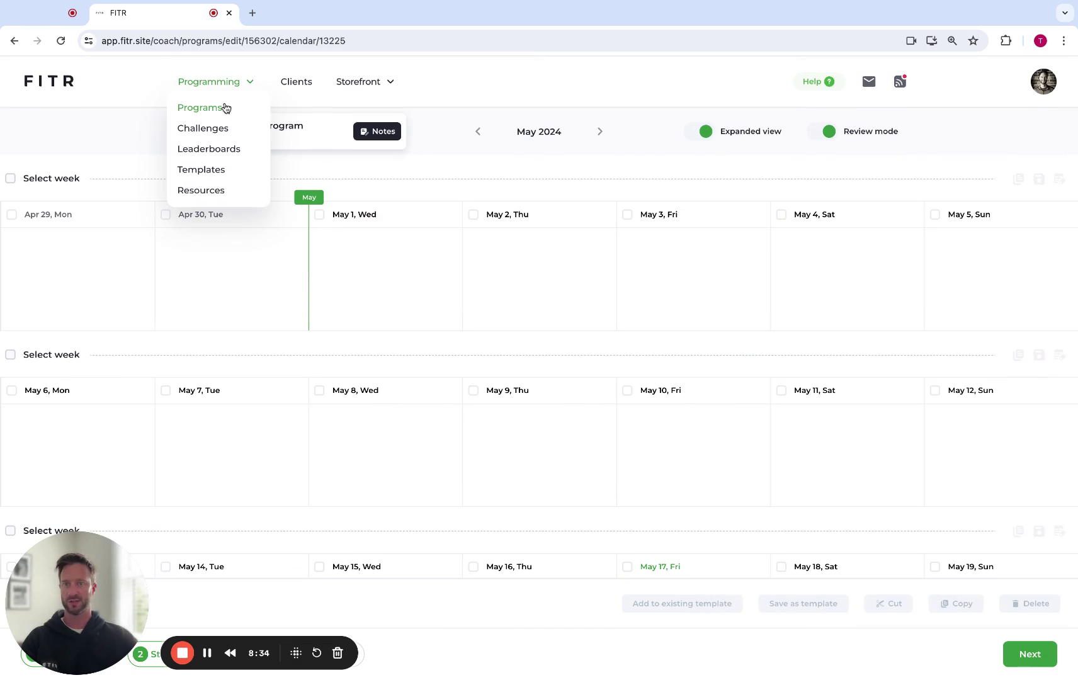
mouse_move(415, 278)
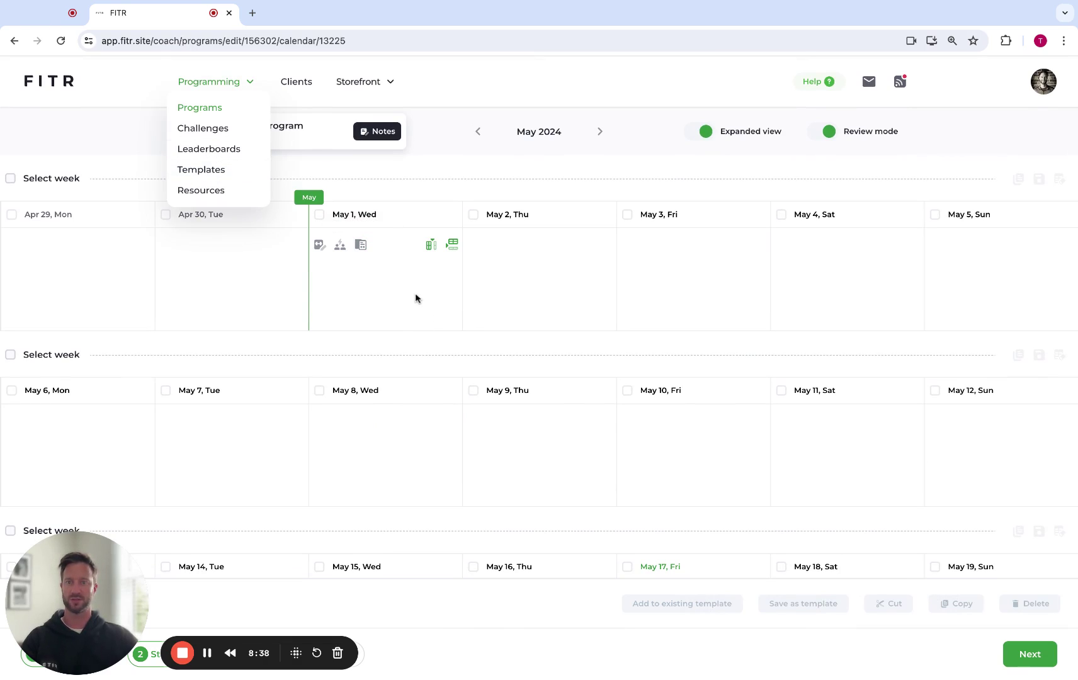
scroll(402, 444, "down", 10)
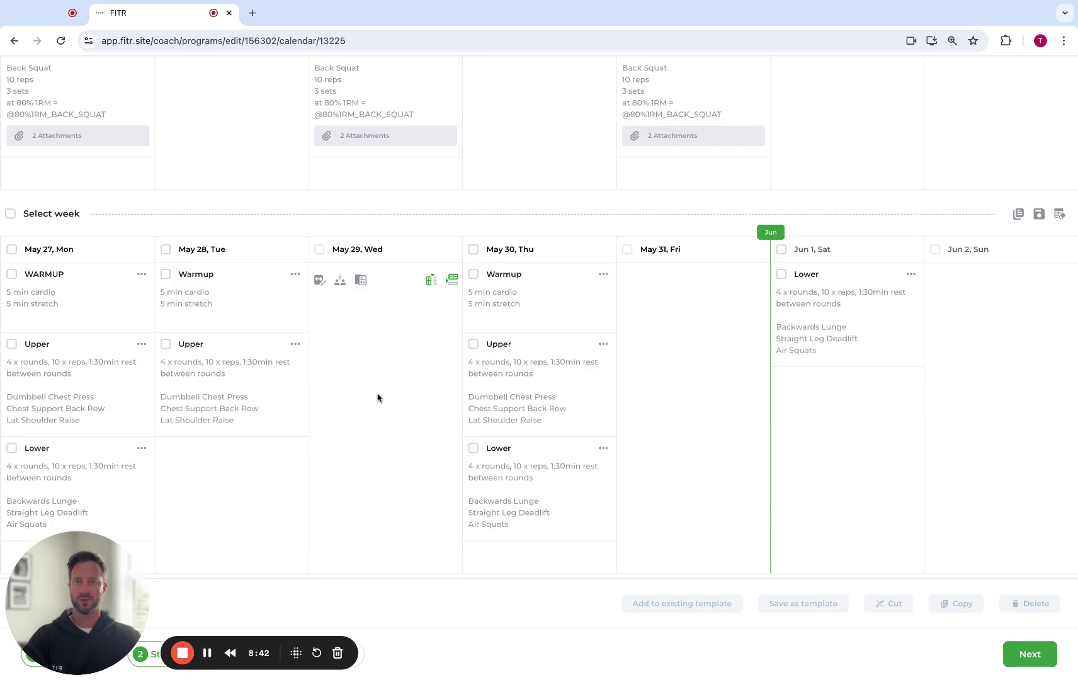
Insert the 5km run challenge from My Library on May 29 and open that day's details
left_click(340, 283)
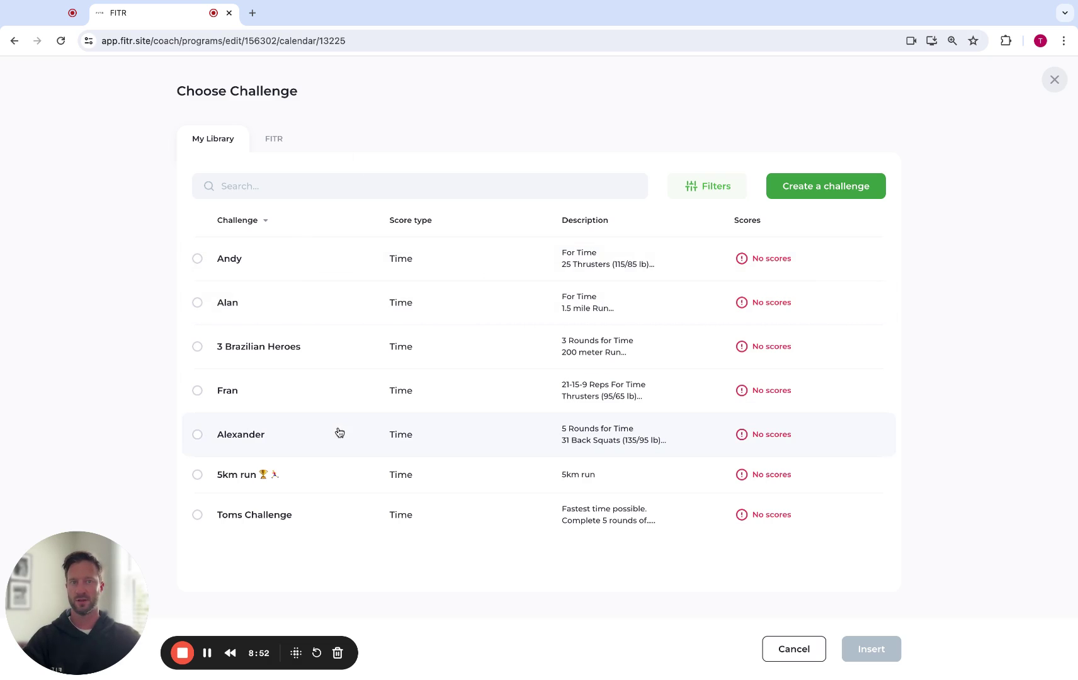
left_click(279, 142)
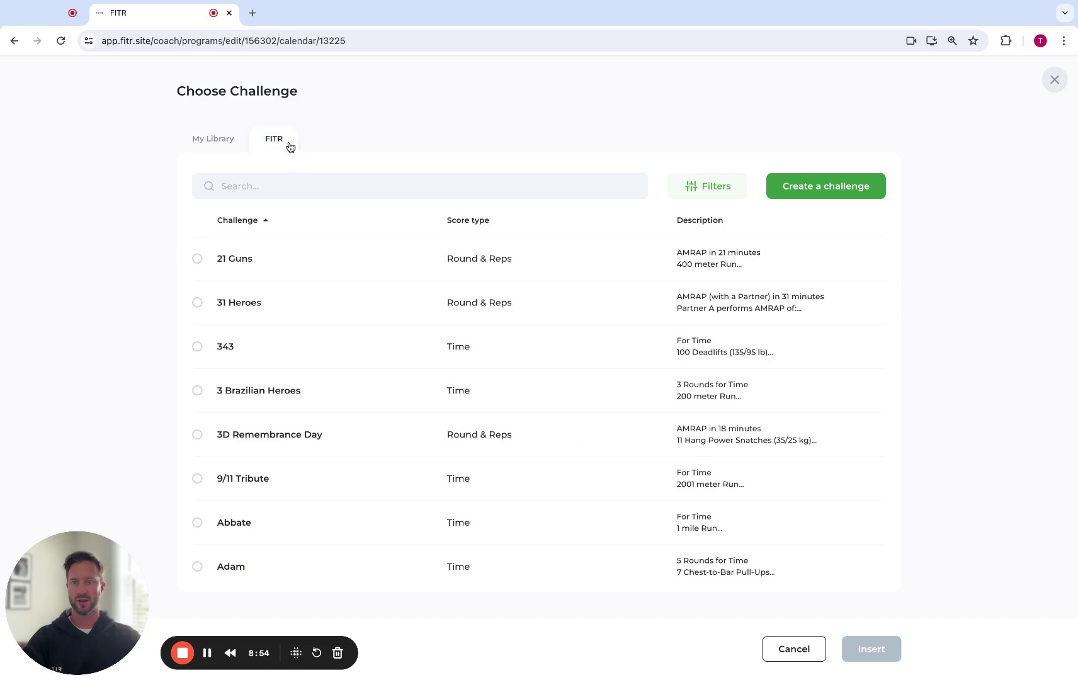
left_click(212, 141)
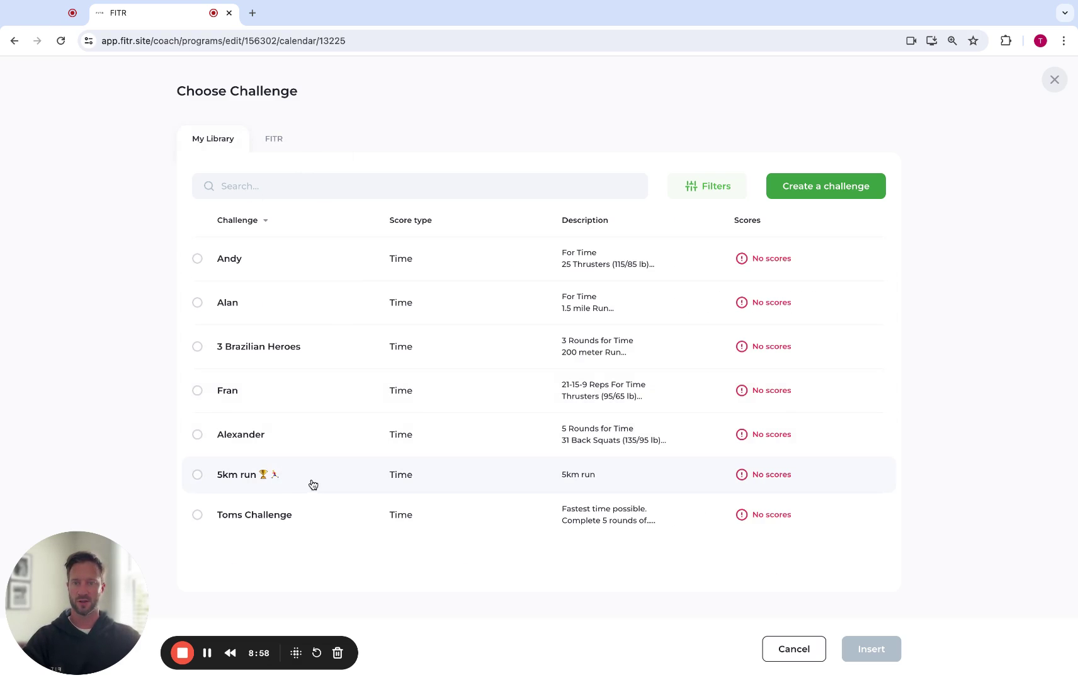
left_click(313, 485)
left_click(868, 650)
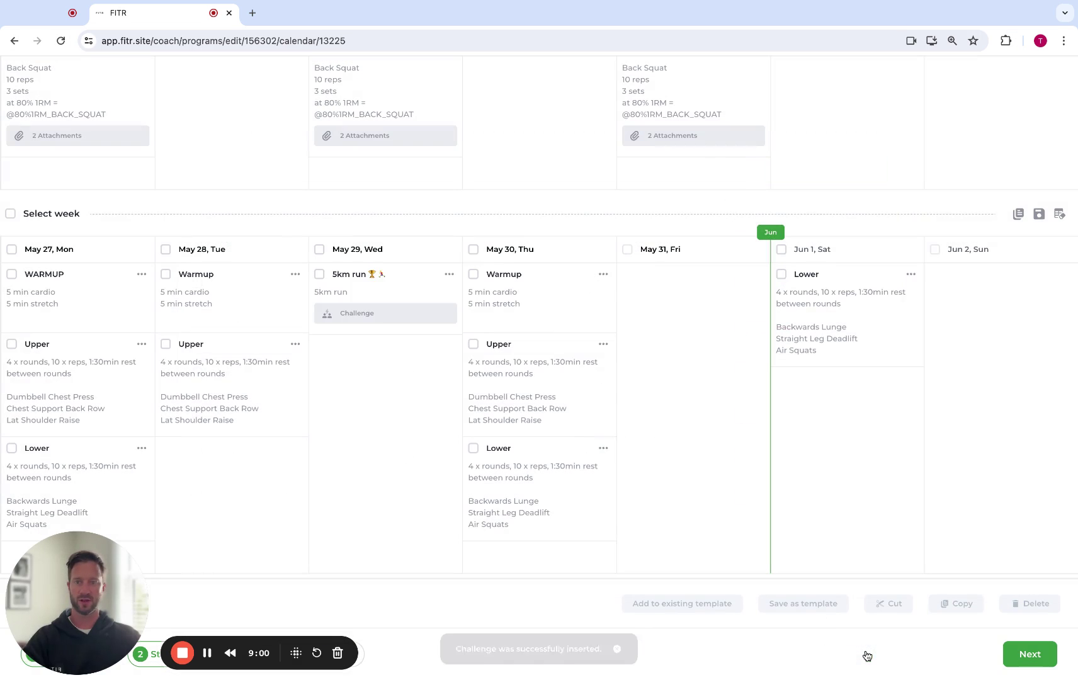
mouse_move(380, 312)
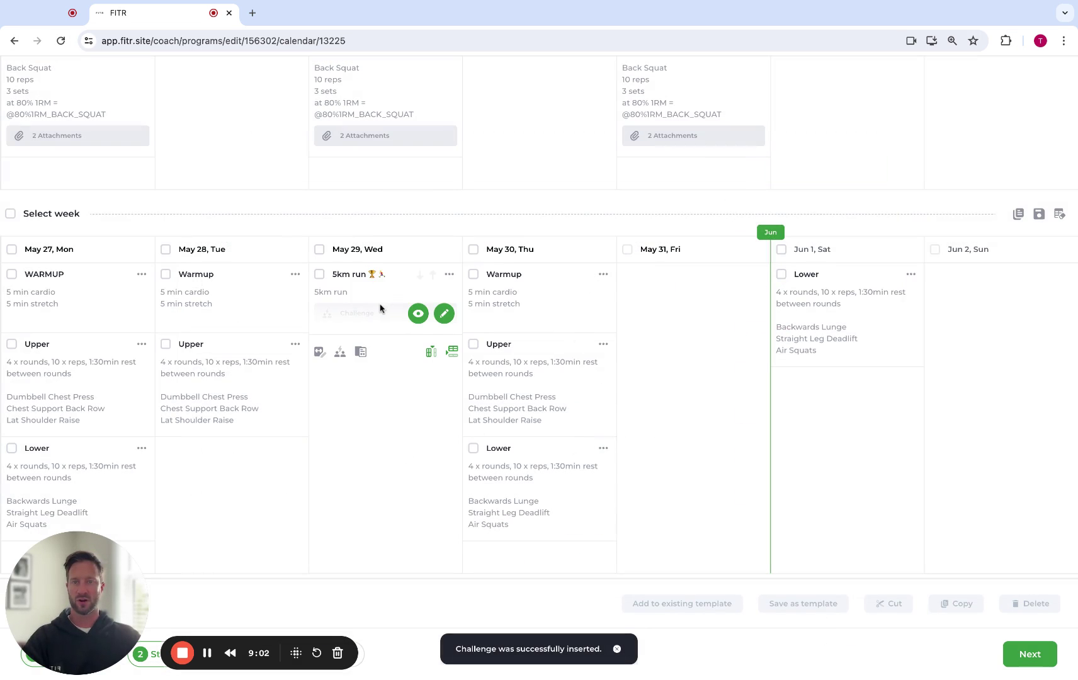
left_click(444, 313)
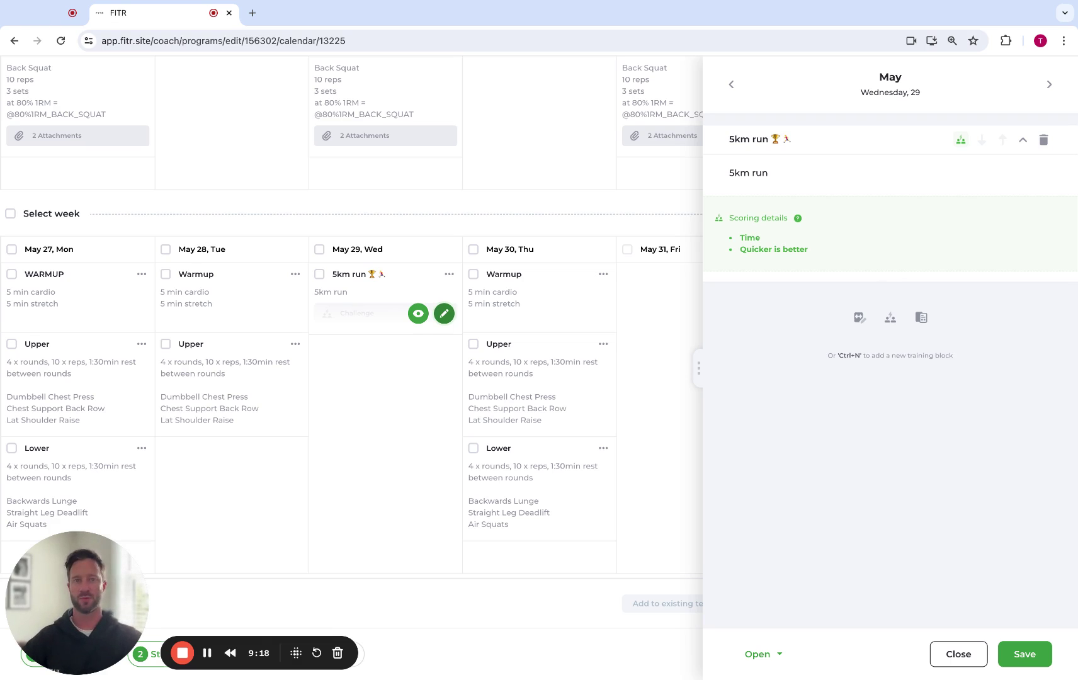
Save the May 29 day with its 5km run challenge and close the day panel
left_click(1026, 660)
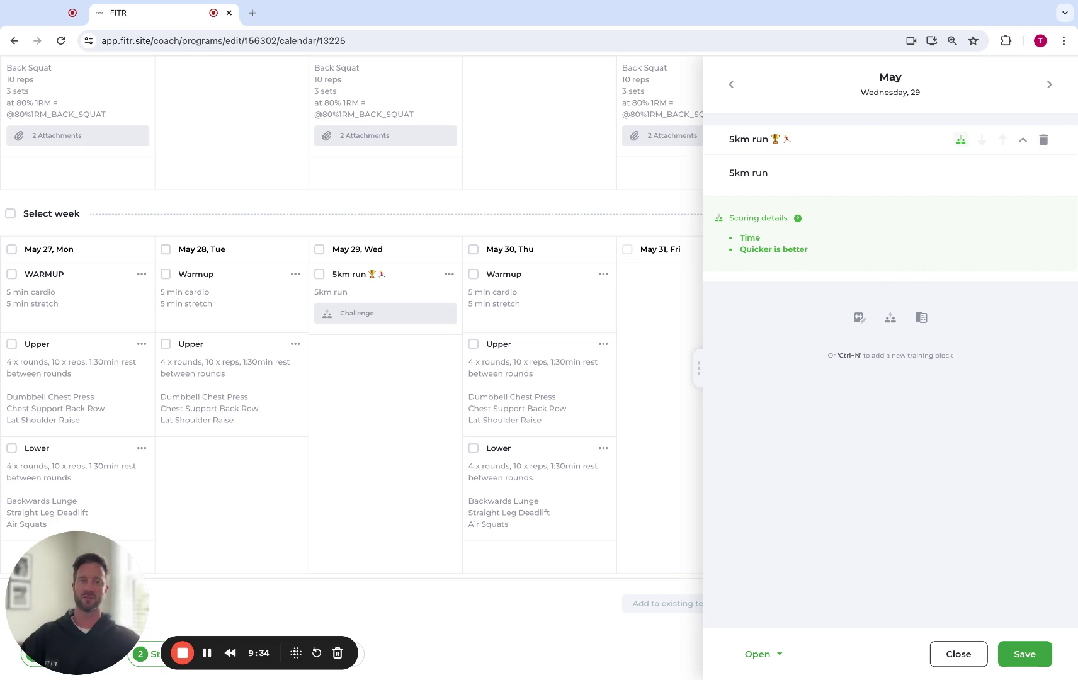
left_click(958, 655)
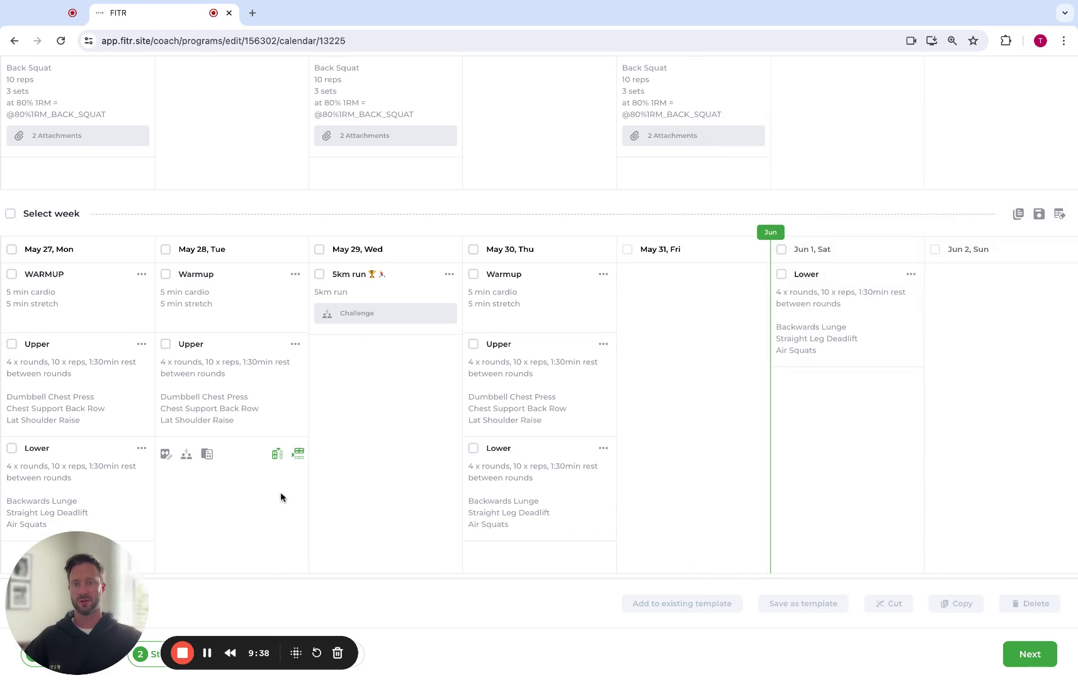
mouse_move(231, 383)
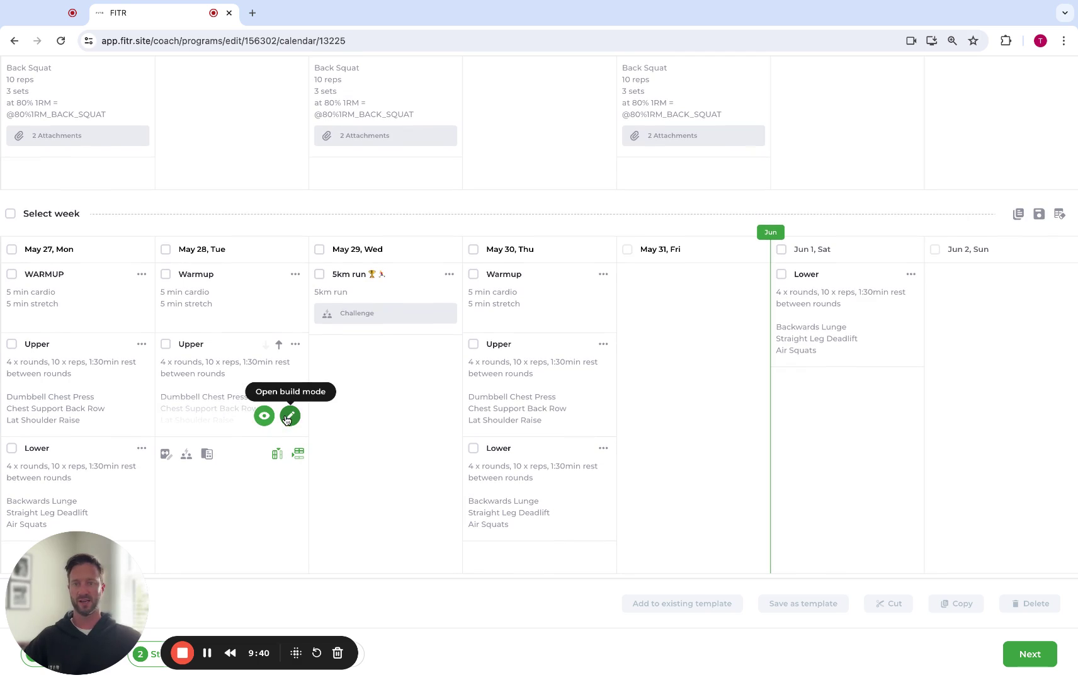
Link a Weight-scored daily leaderboard to May 28's Upper workout, then save and close the day
left_click(289, 415)
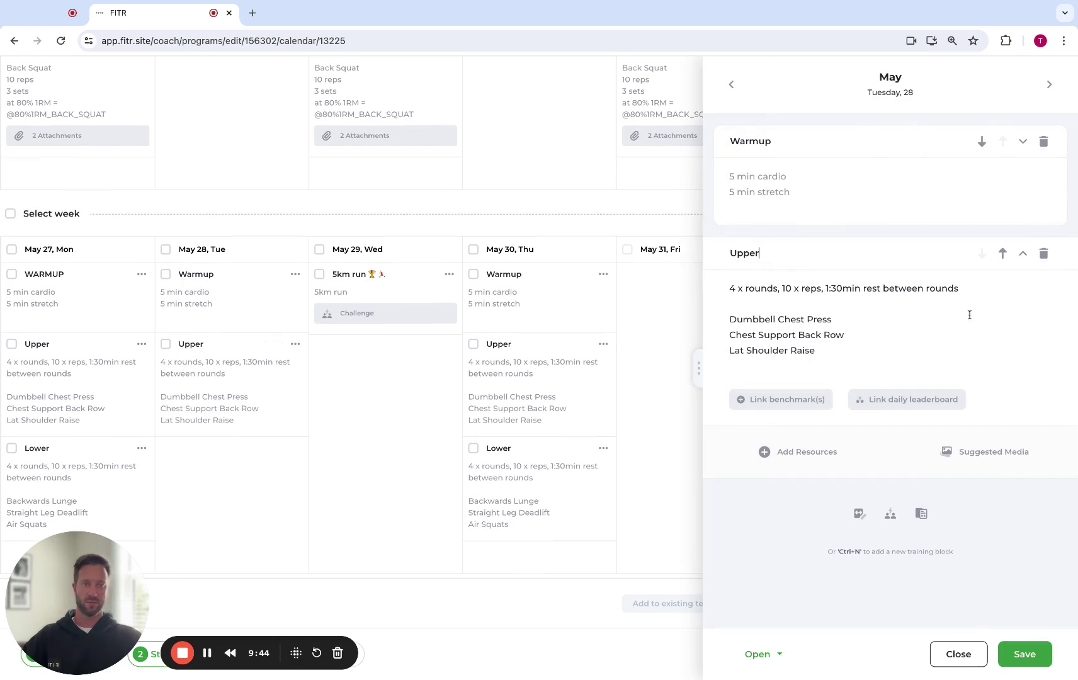
left_click(913, 403)
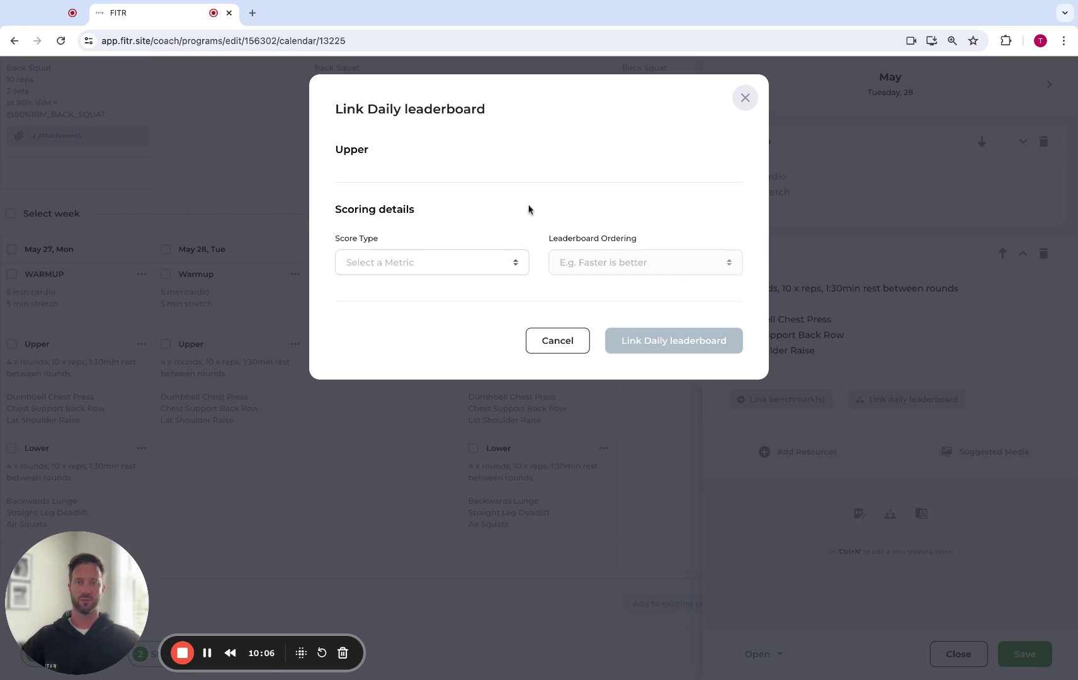
left_click(452, 268)
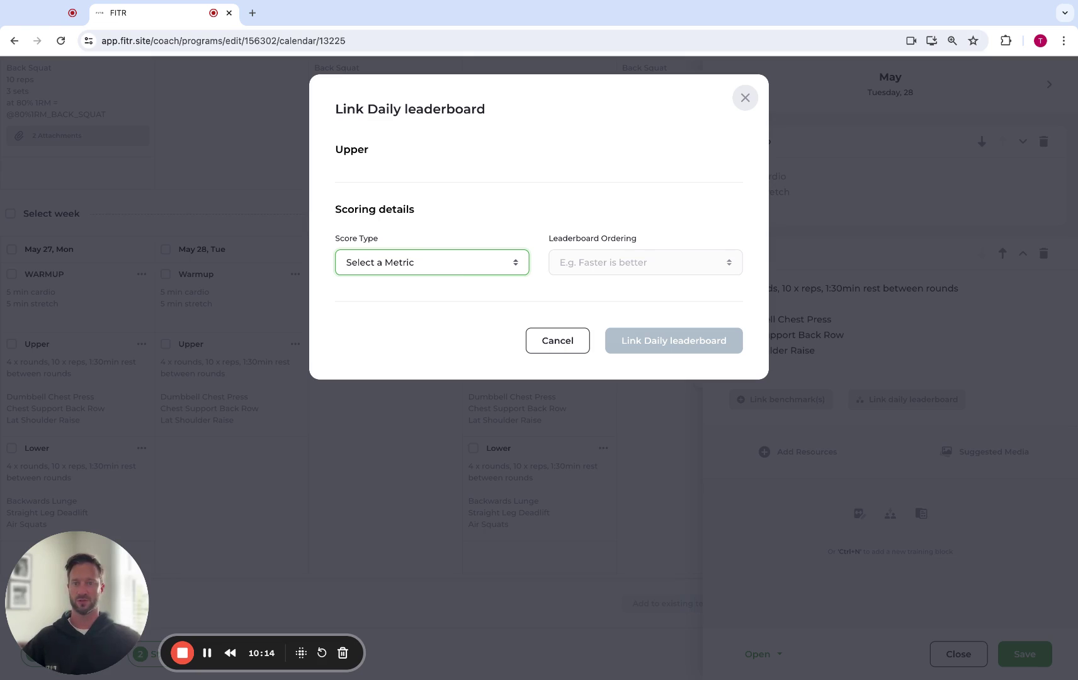
left_click(438, 286)
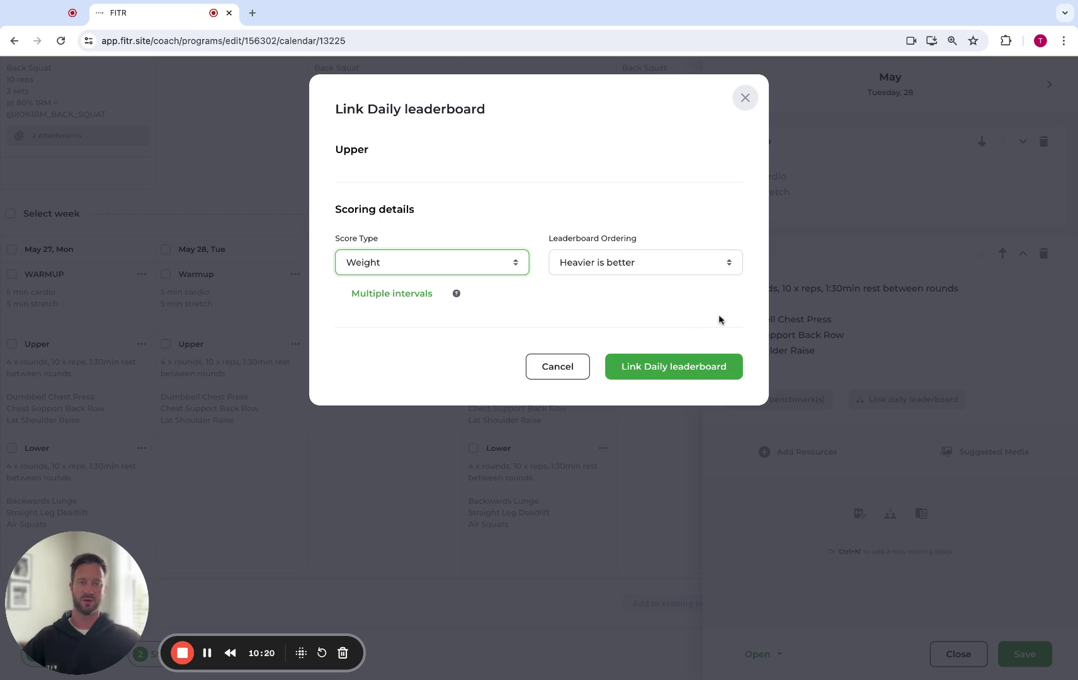
left_click(703, 374)
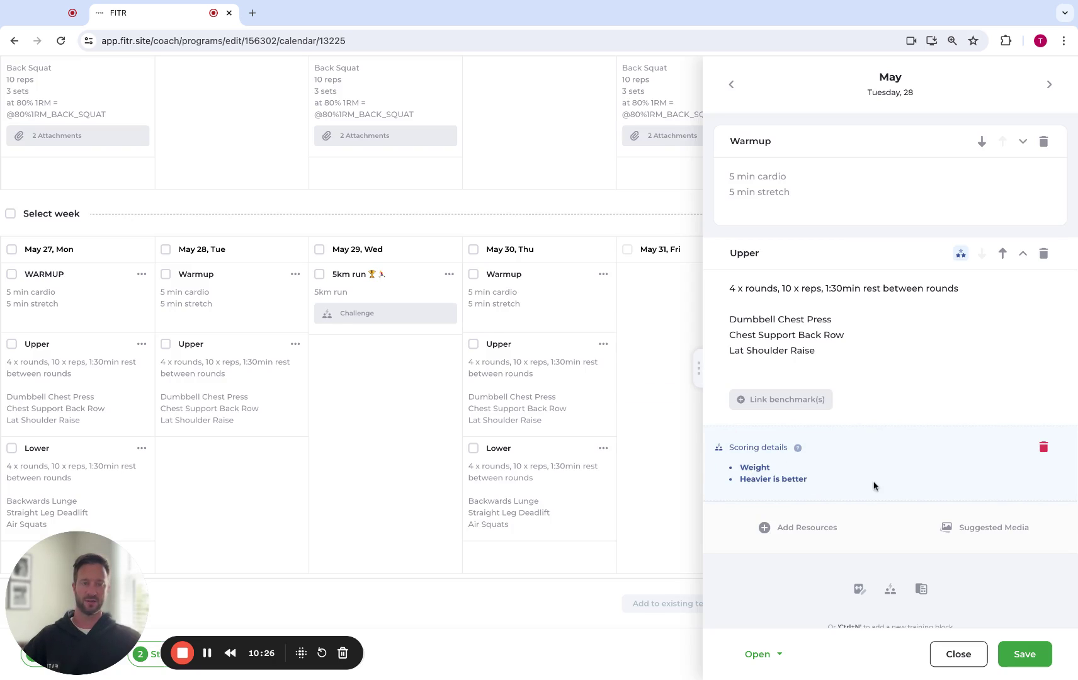
left_click(1036, 661)
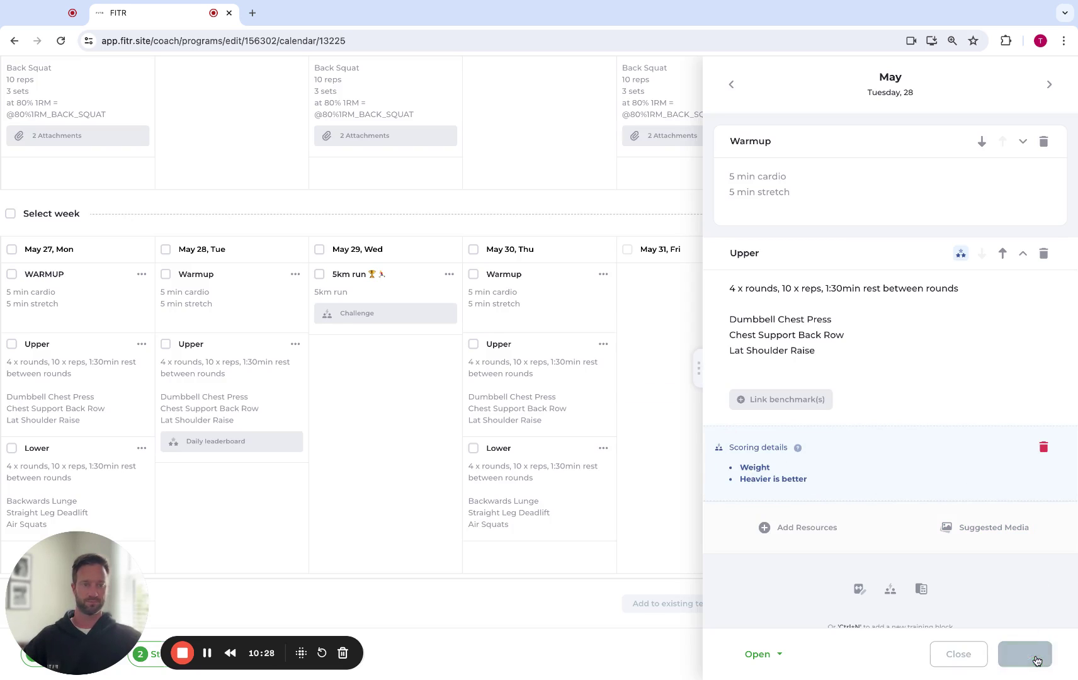
left_click(959, 655)
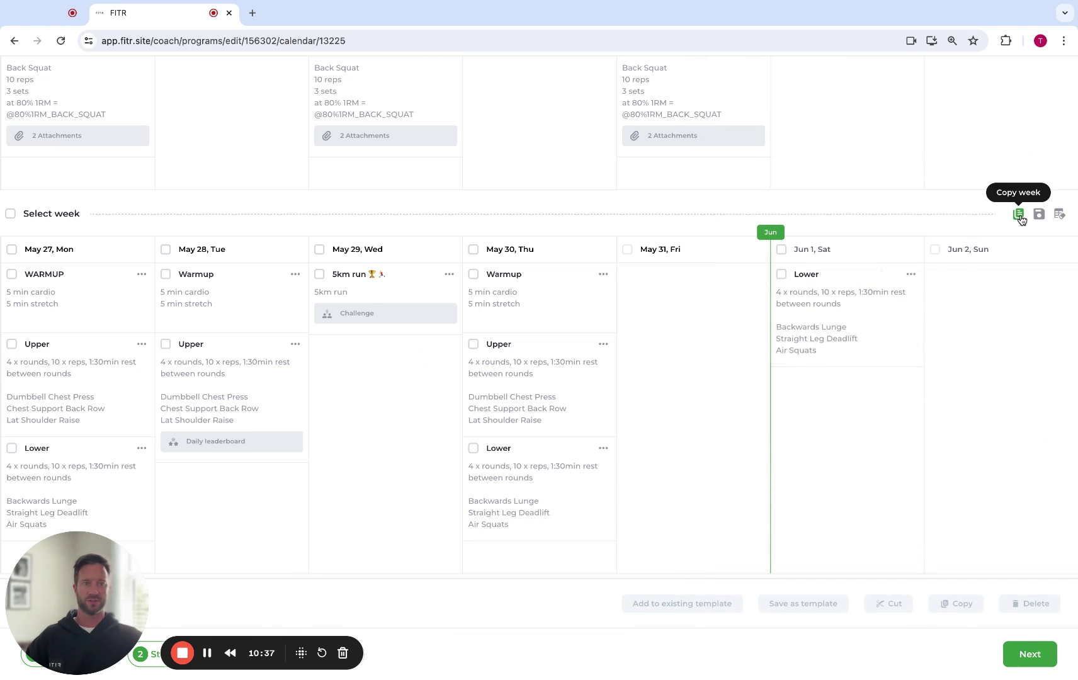
Copy the May 27 week into May 6–12 and move the 5km run to Tuesday May 7
left_click(1019, 215)
mouse_move(694, 278)
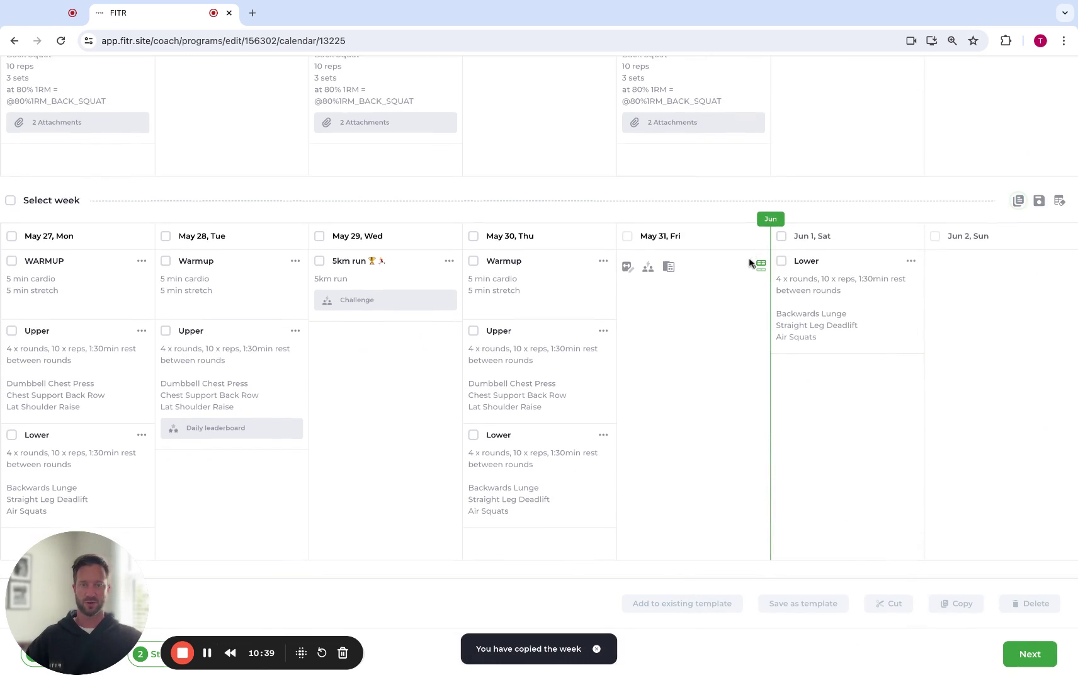
scroll(622, 307, "up", 3)
scroll(616, 313, "up", 4)
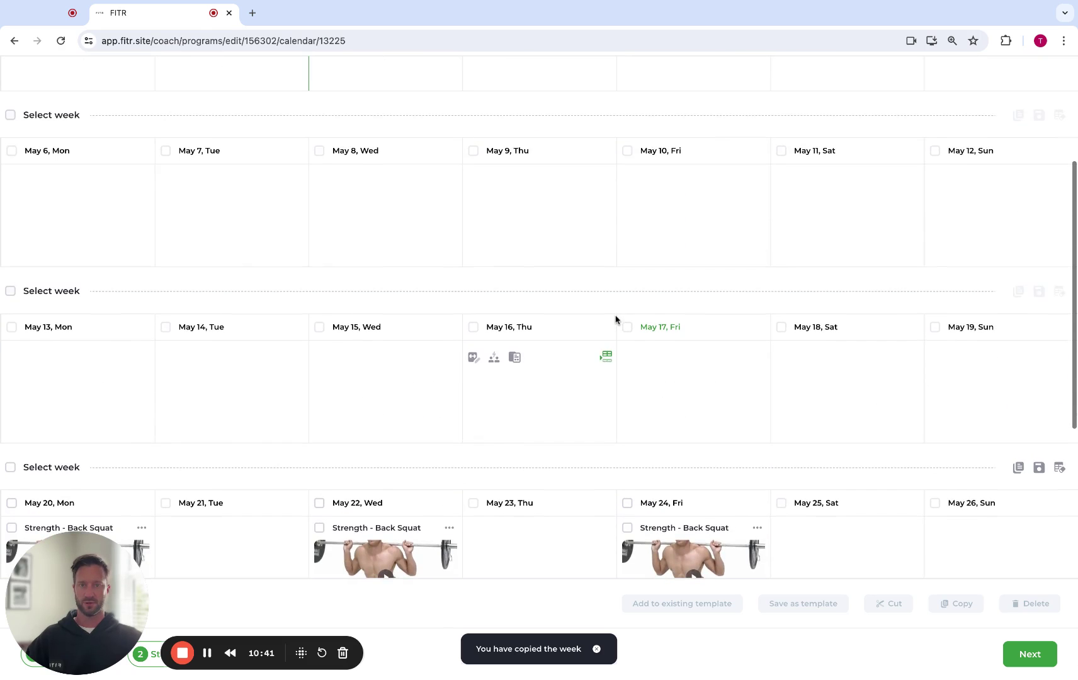
left_click(145, 183)
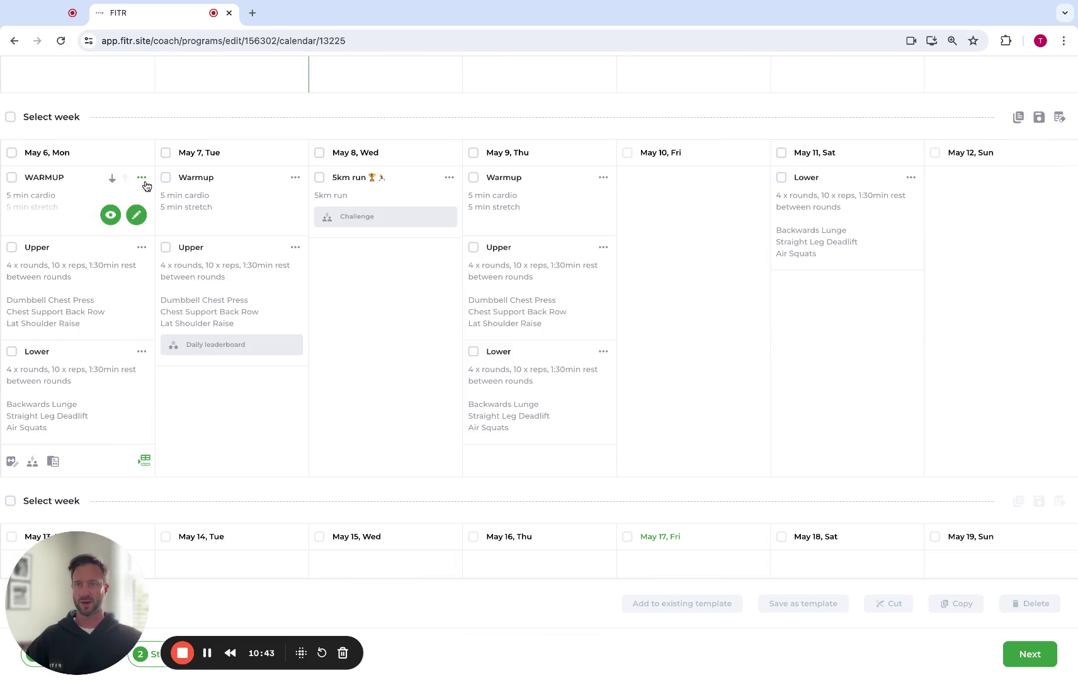
left_click_drag(393, 187, 241, 379)
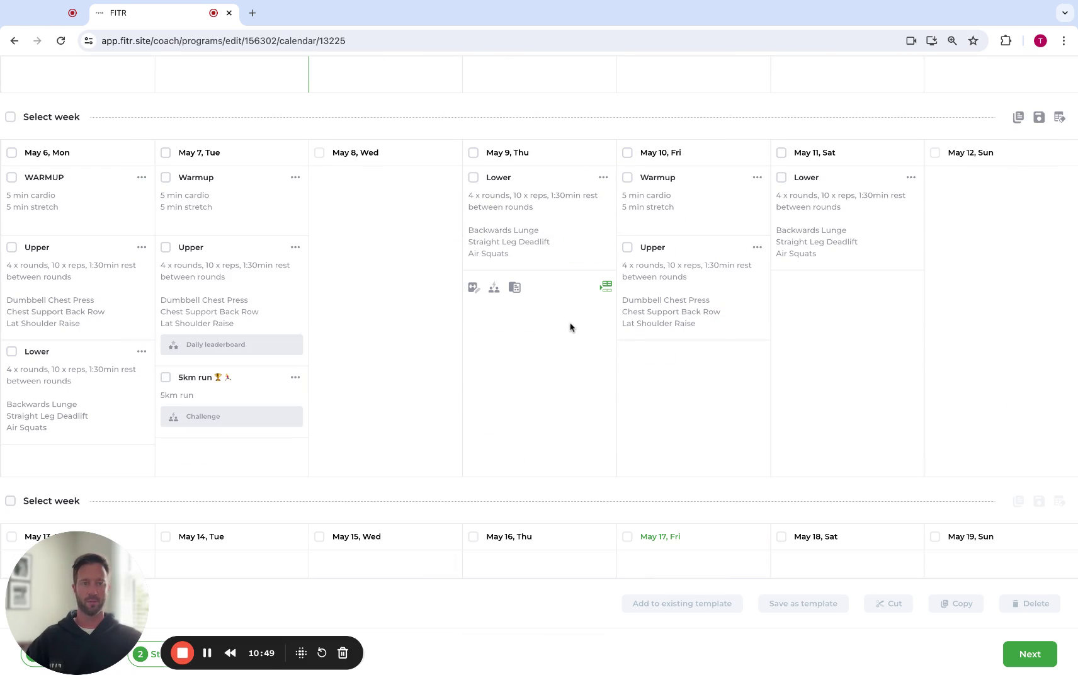
scroll(647, 339, "down", 1)
scroll(647, 339, "down", 5)
scroll(655, 340, "down", 3)
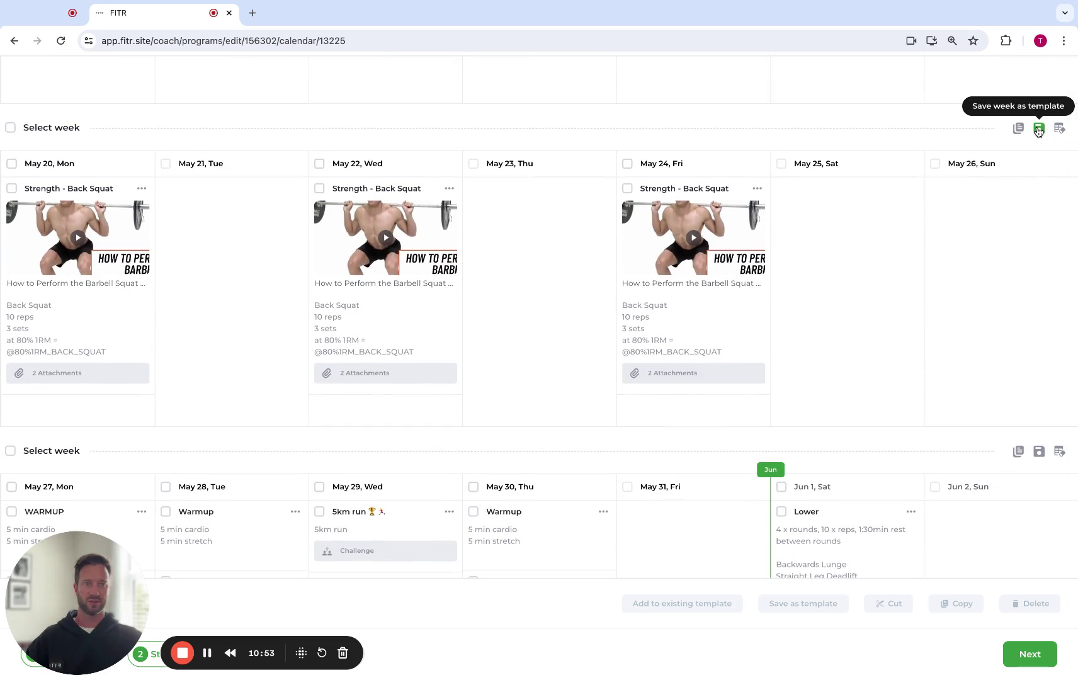
Clear all workouts from the May 20–26 week and continue to client sign-up
left_click(1041, 133)
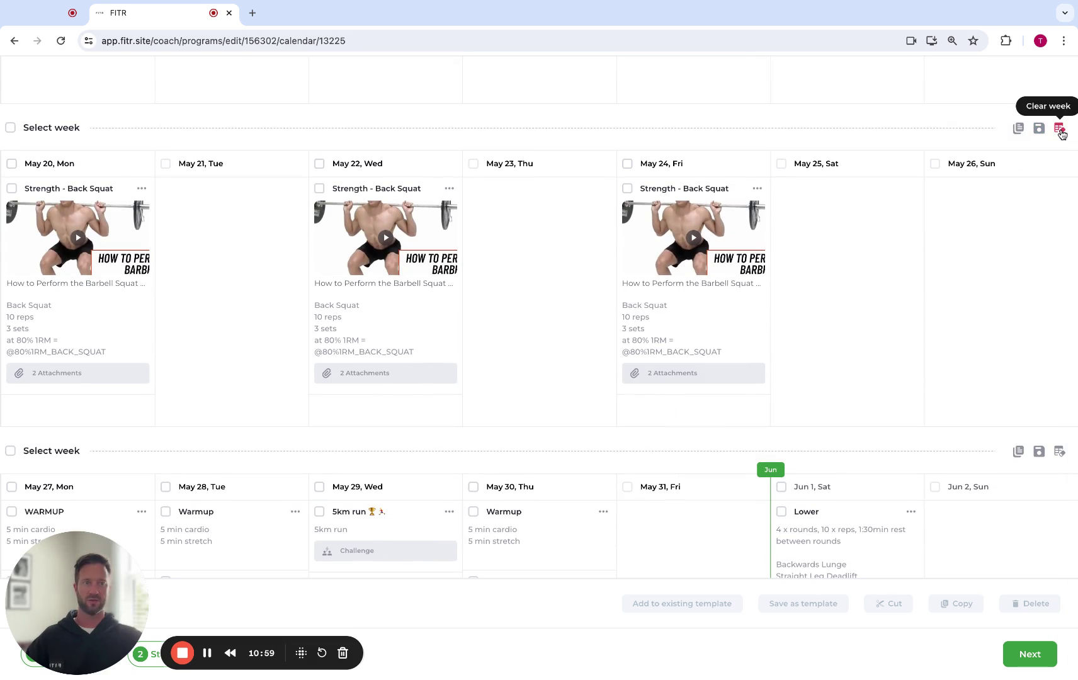
left_click(1061, 131)
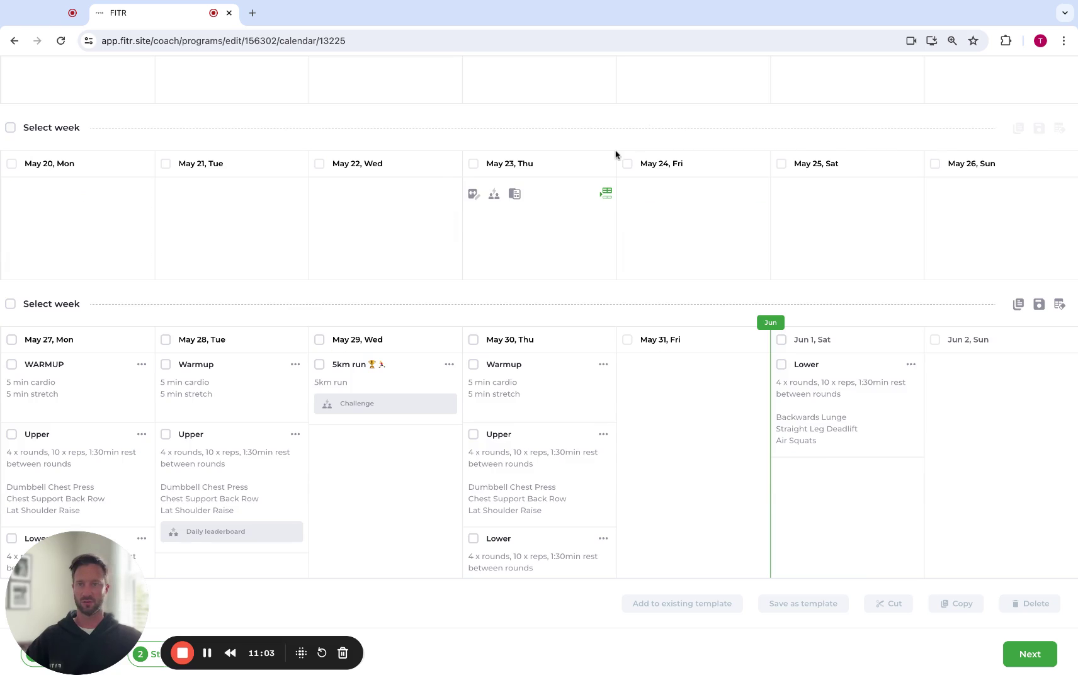
mouse_move(349, 489)
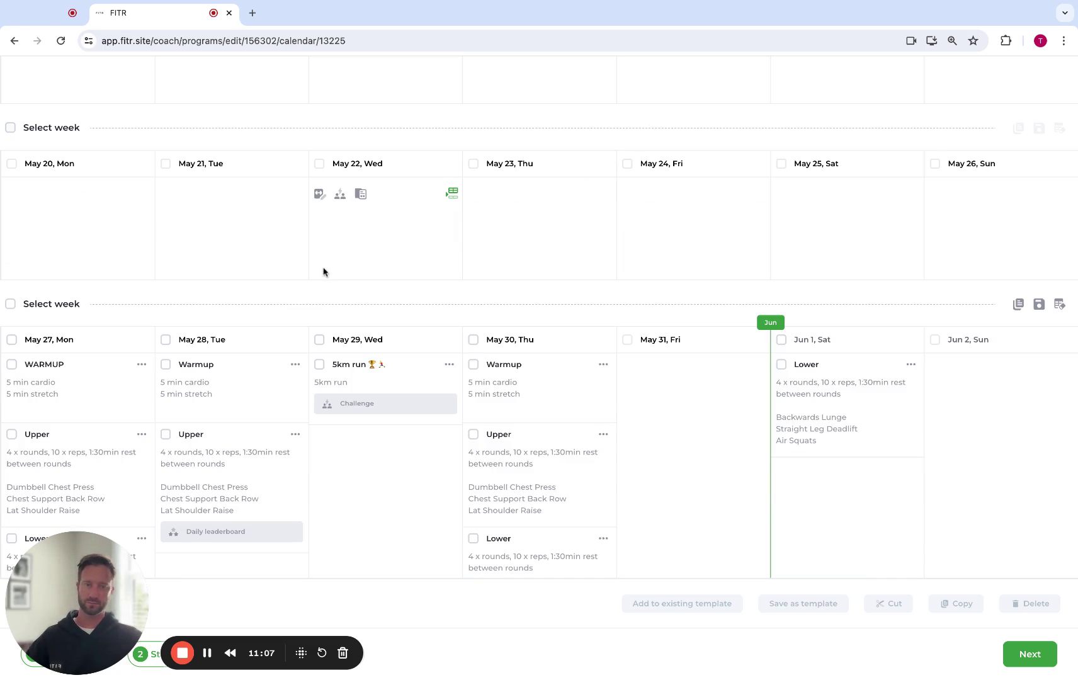
mouse_move(385, 488)
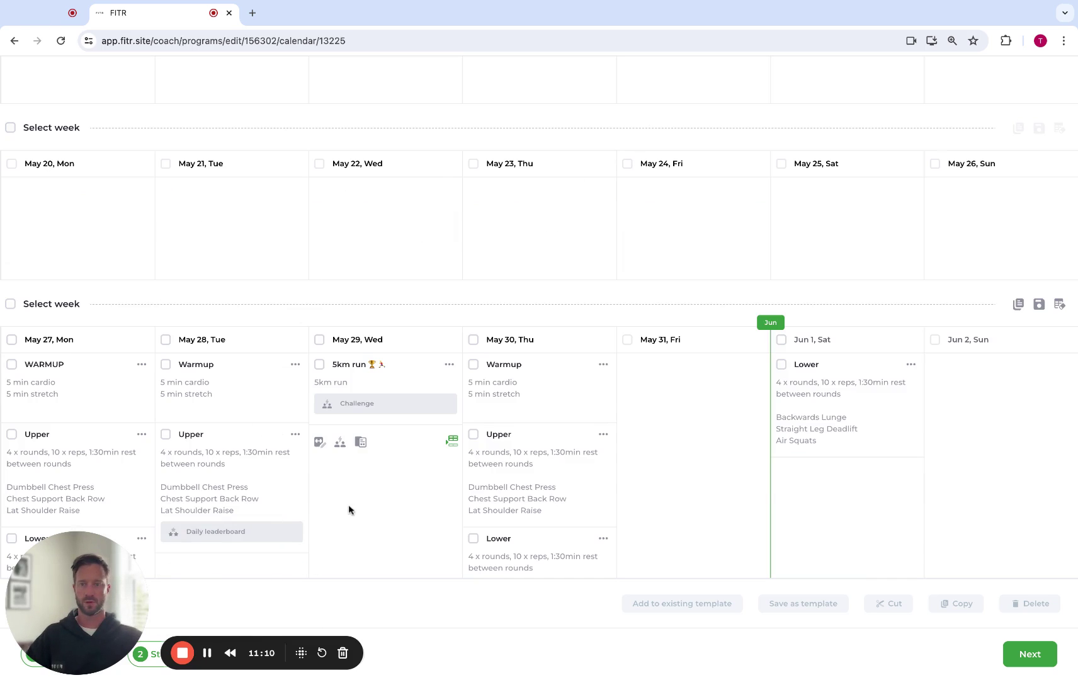
scroll(452, 483, "down", 2)
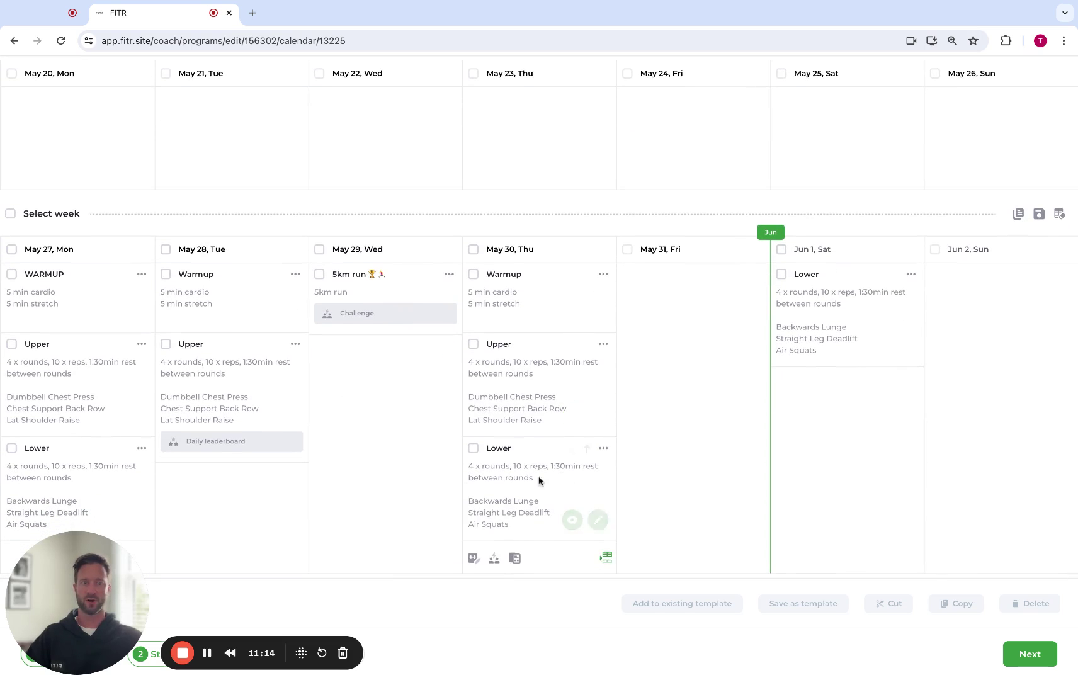
left_click(1031, 655)
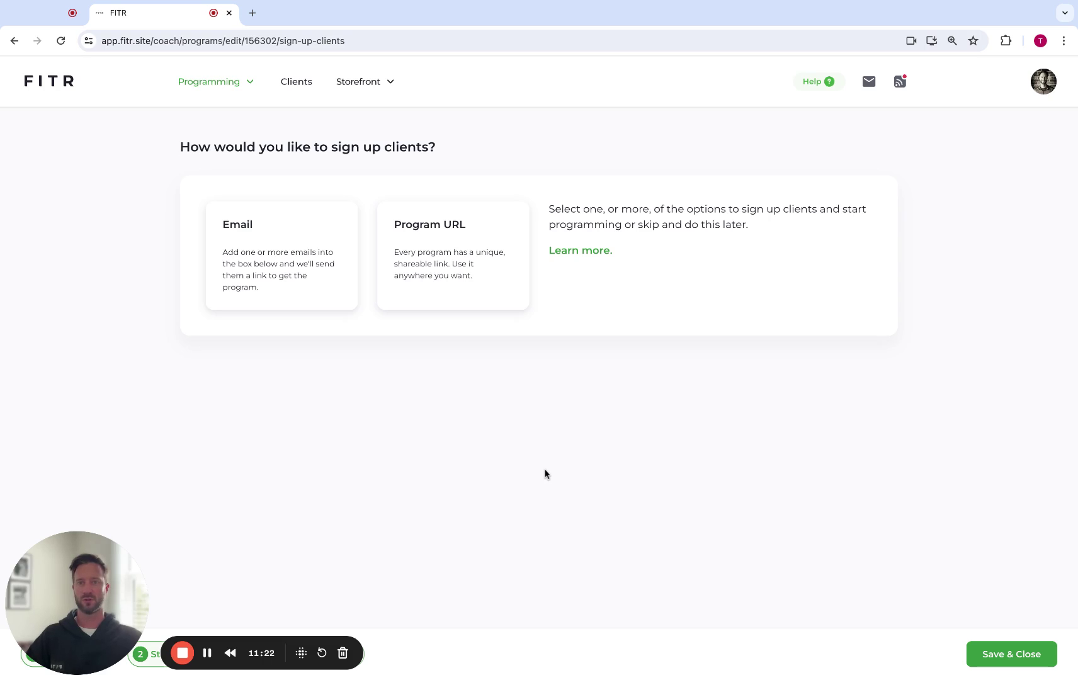
Choose Program URL sign-up and copy the link tompt.fitr.site/p/strengthprogram1
left_click(251, 267)
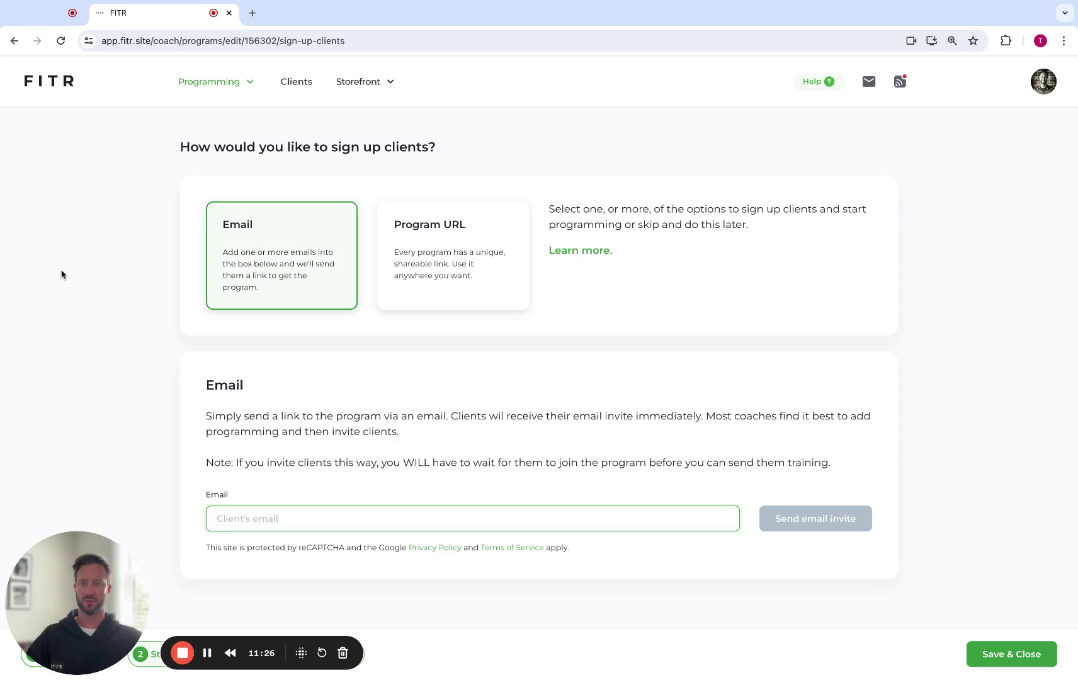
left_click(440, 266)
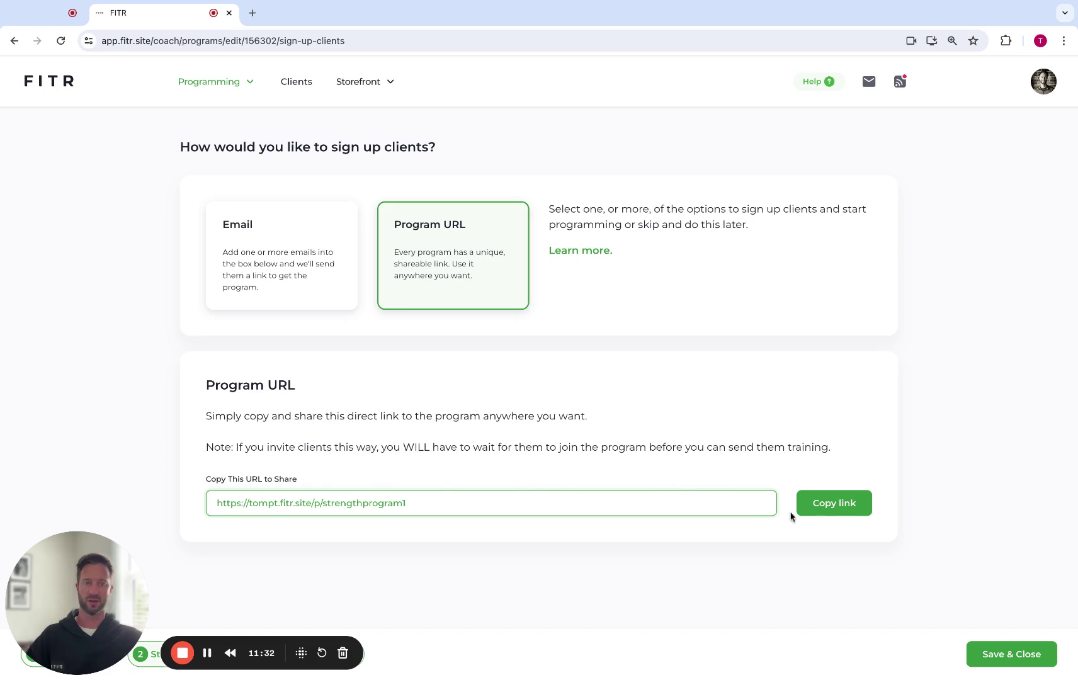
left_click(829, 508)
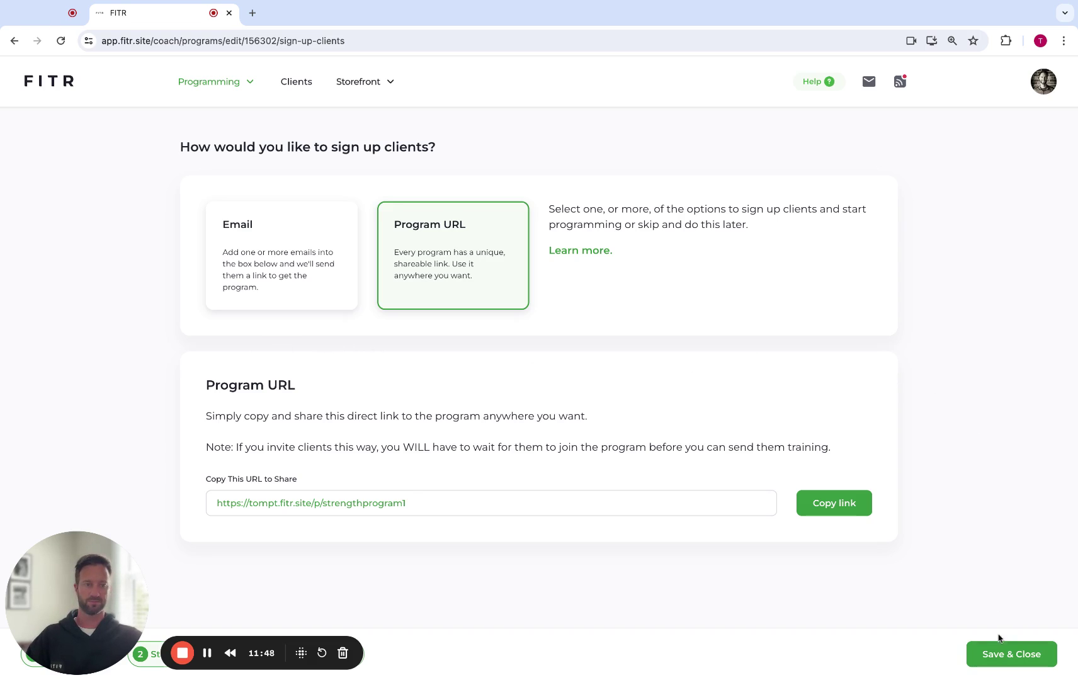
Save and close the Strength Program, skipping the missing optional fields reminder
left_click(1014, 659)
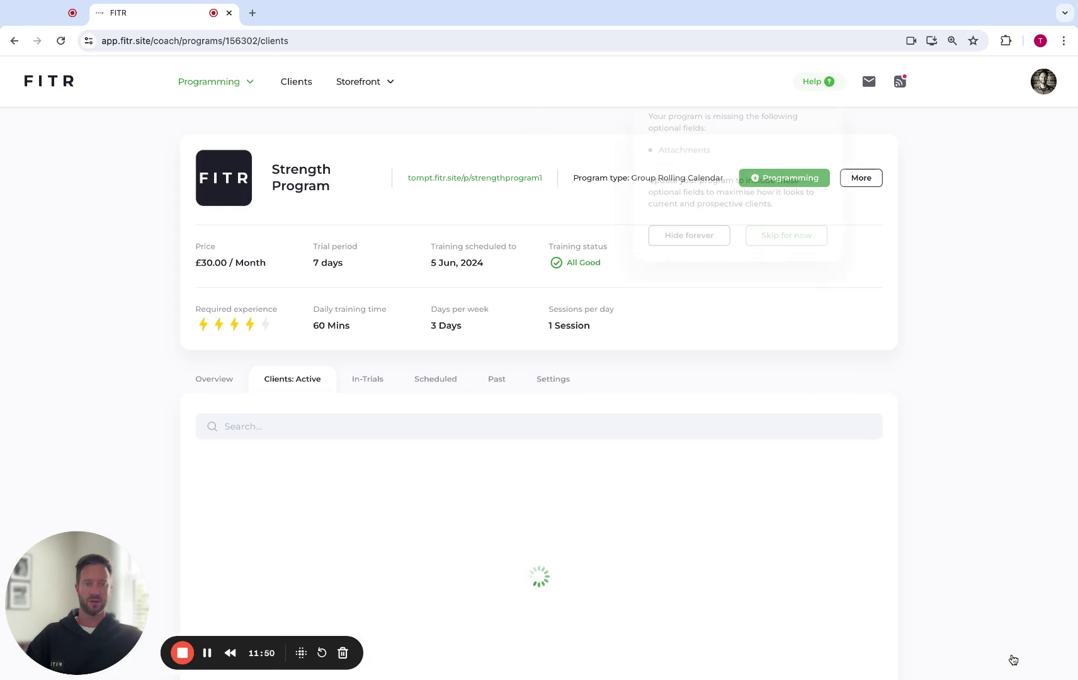
left_click(787, 235)
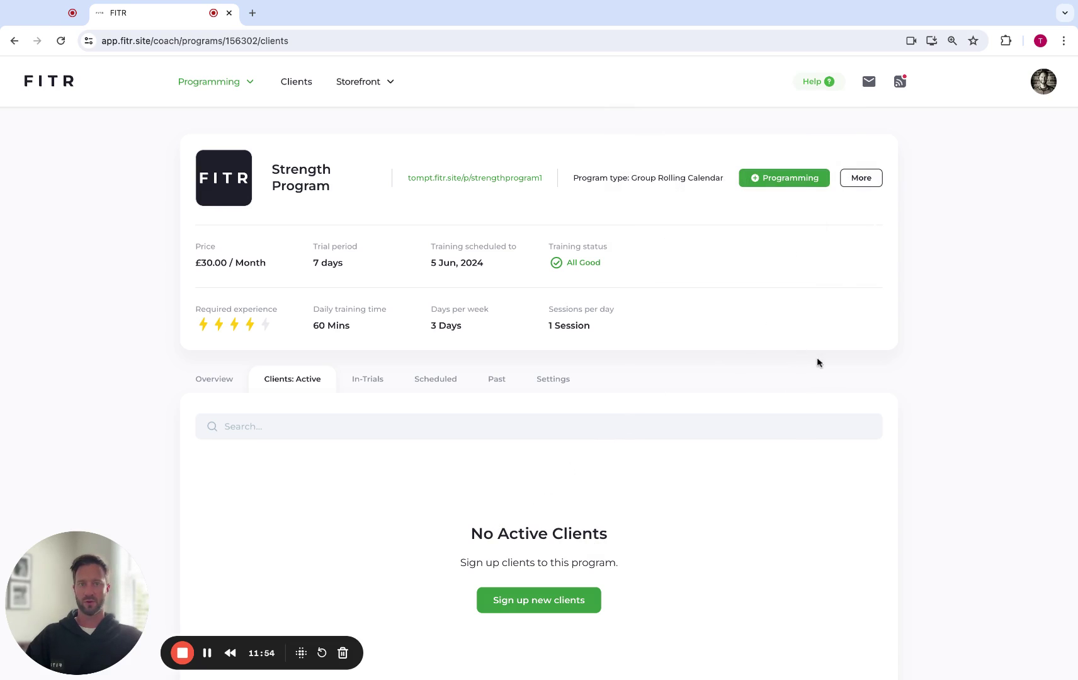